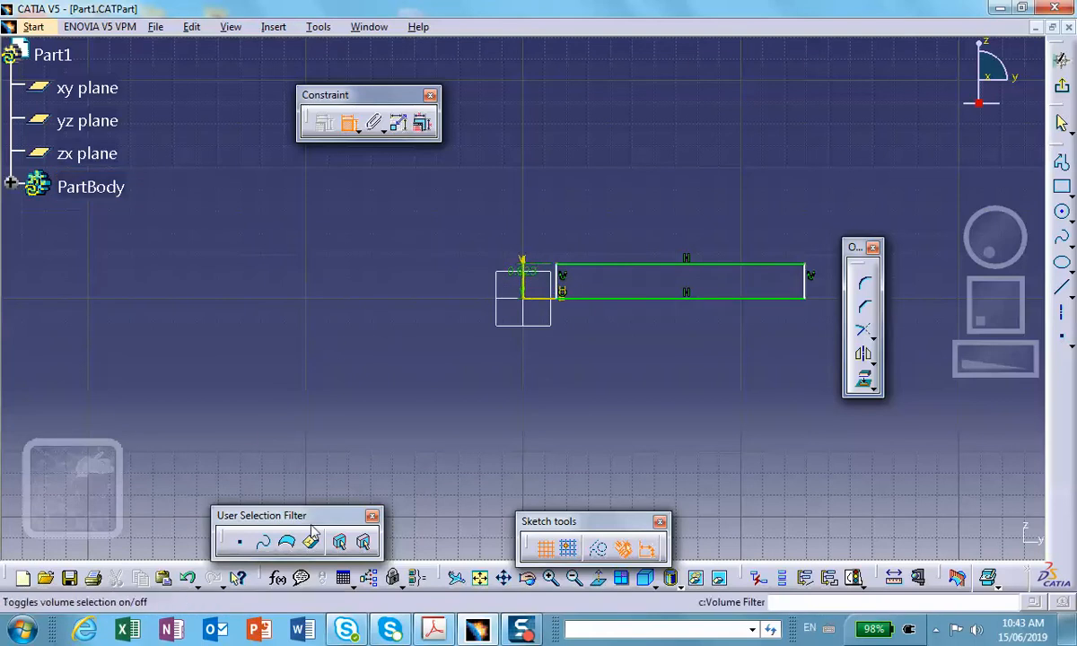
pyautogui.moveTo(297, 512); pyautogui.dragTo(276, 452)
pyautogui.keyDown('ctrl'); pyautogui.moveTo(429, 361); pyautogui.dragTo(459, 245, button='middle'); pyautogui.keyUp('ctrl')
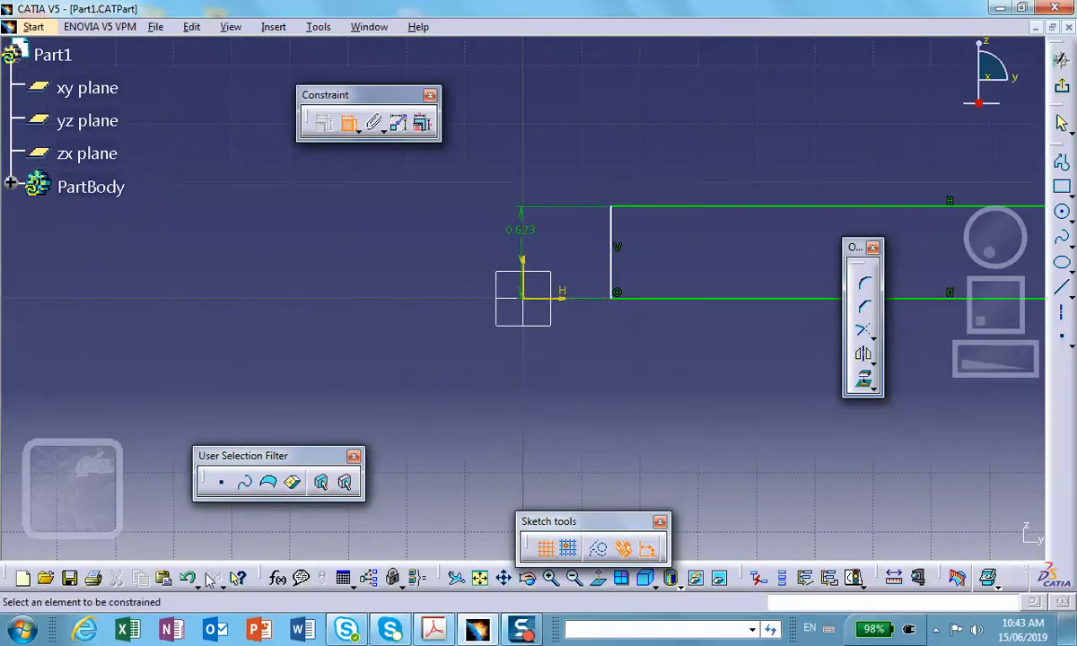
pyautogui.moveTo(577, 526); pyautogui.dragTo(553, 484)
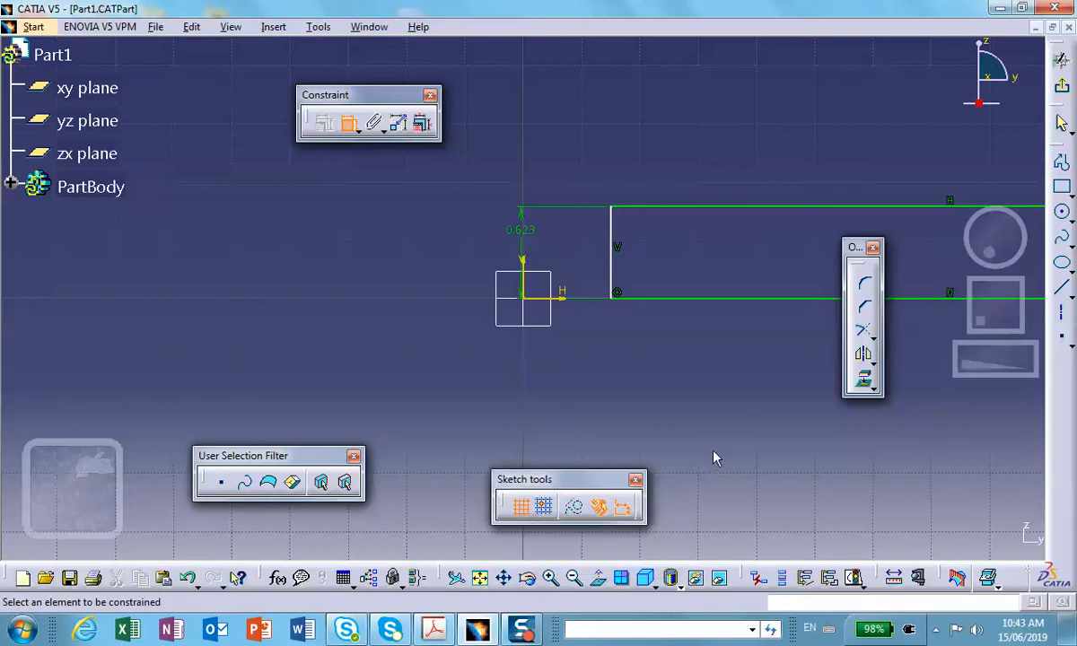
pyautogui.rightClick(523, 229)
pyautogui.click(558, 520)
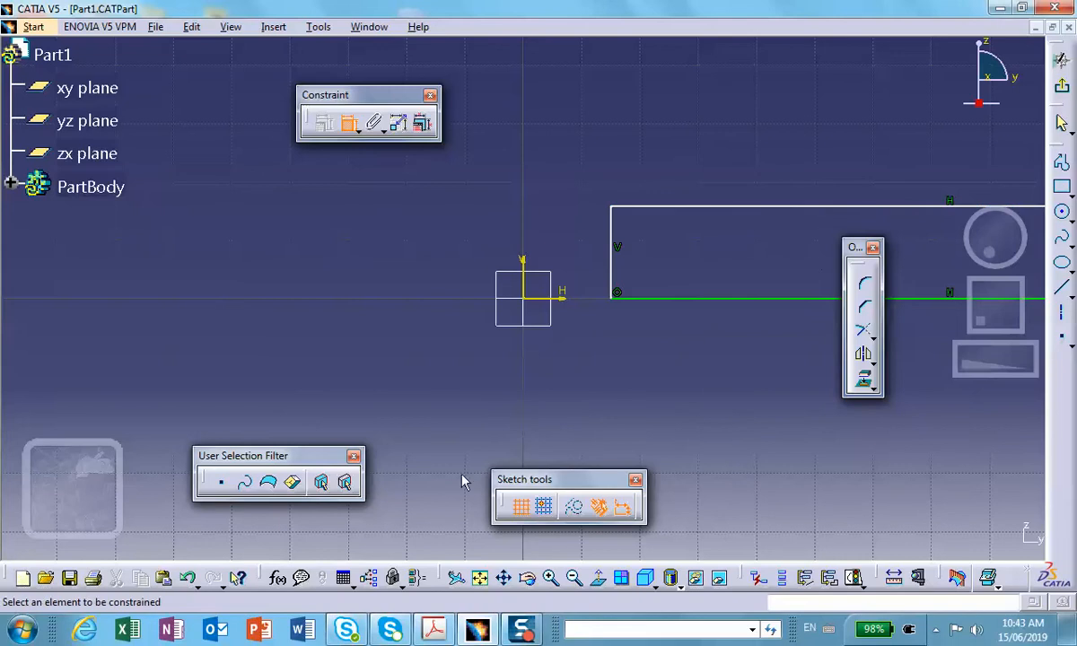
# Dimension the distance from the vertical axis to the rectangle's near vertical edge and set it to 1 in.
pyautogui.click(611, 273)
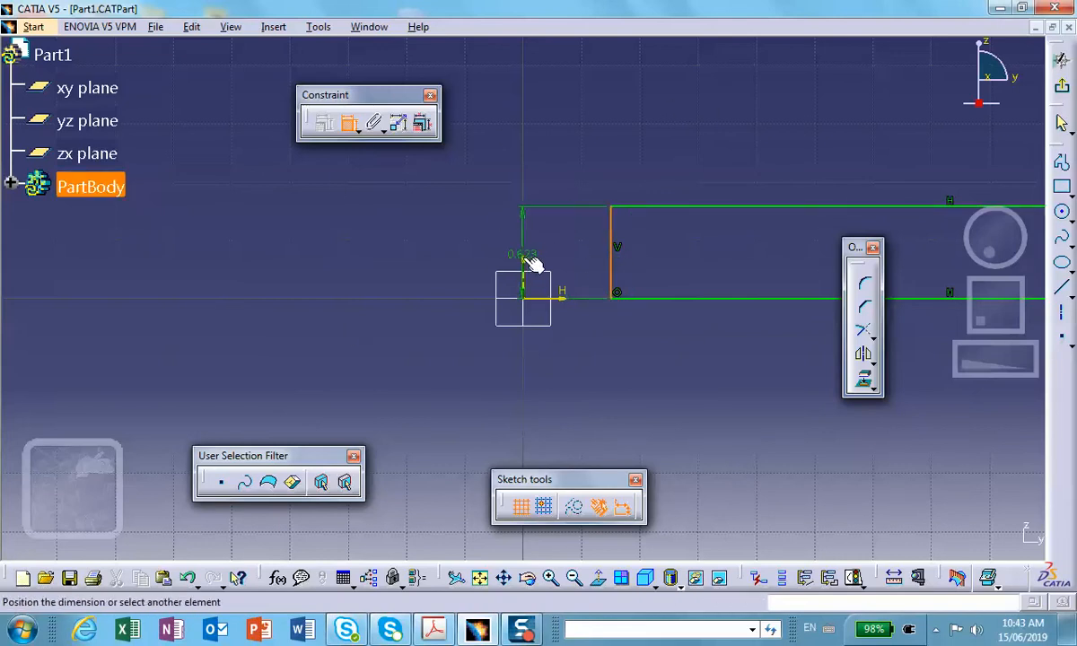
pyautogui.click(560, 182)
pyautogui.doubleClick(557, 176)
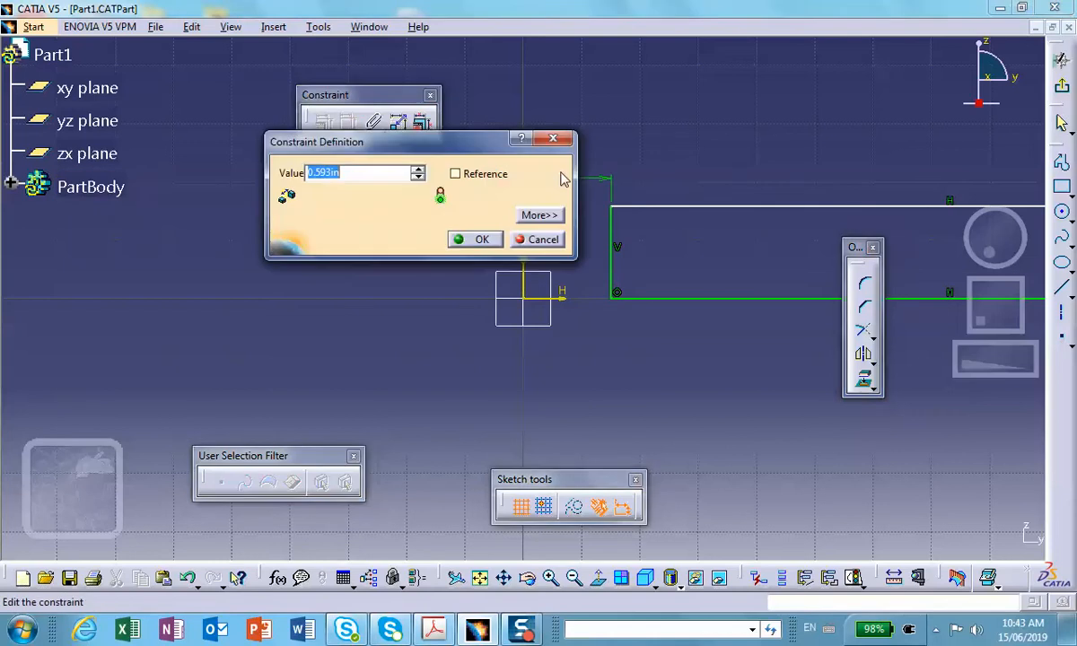
pyautogui.write('1')
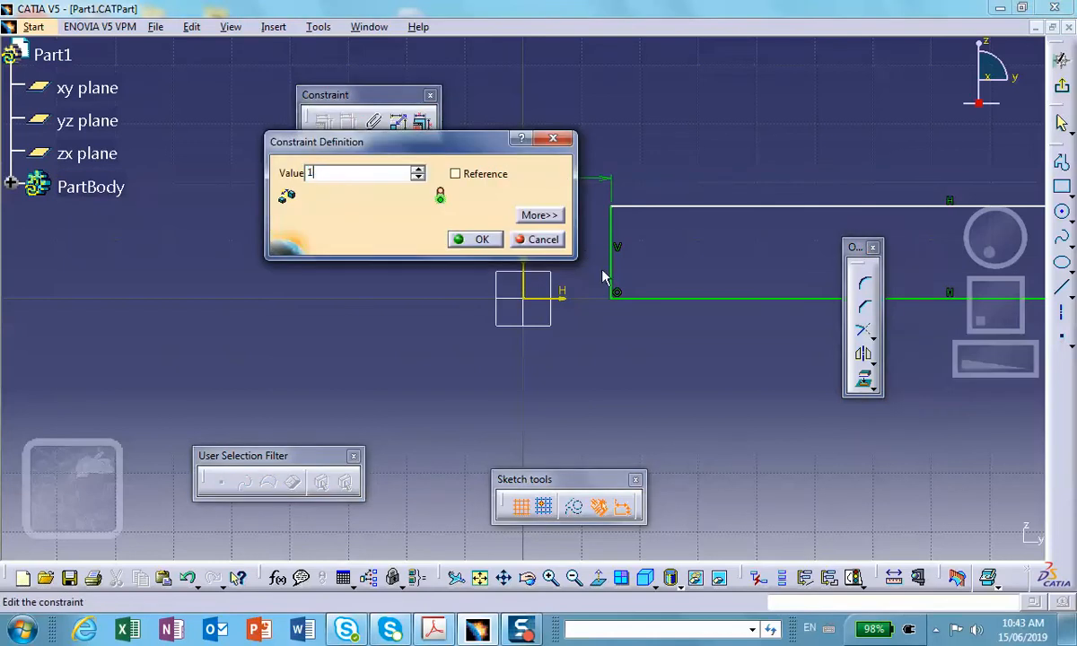
pyautogui.click(475, 240)
# Dimension the rectangle's bottom edge and set its length to 5 in.
pyautogui.moveTo(450, 234)
pyautogui.mouseDown(button='middle')
pyautogui.moveTo(258, 242)
pyautogui.moveTo(274, 328)
pyautogui.mouseUp(button='middle')
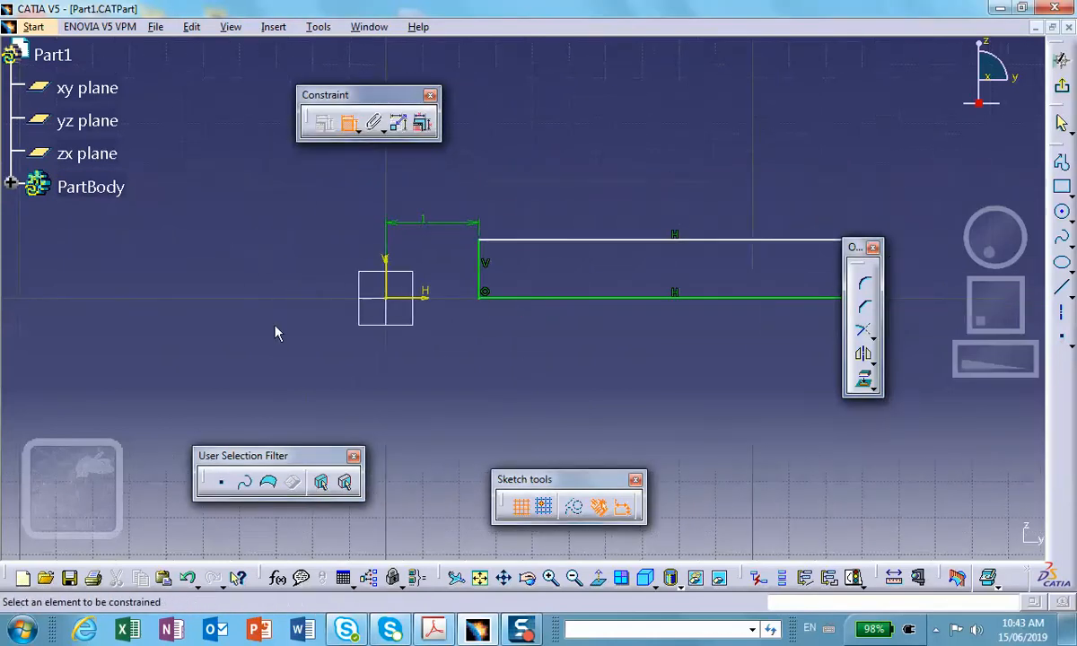
pyautogui.moveTo(415, 385); pyautogui.dragTo(343, 366, button='middle')
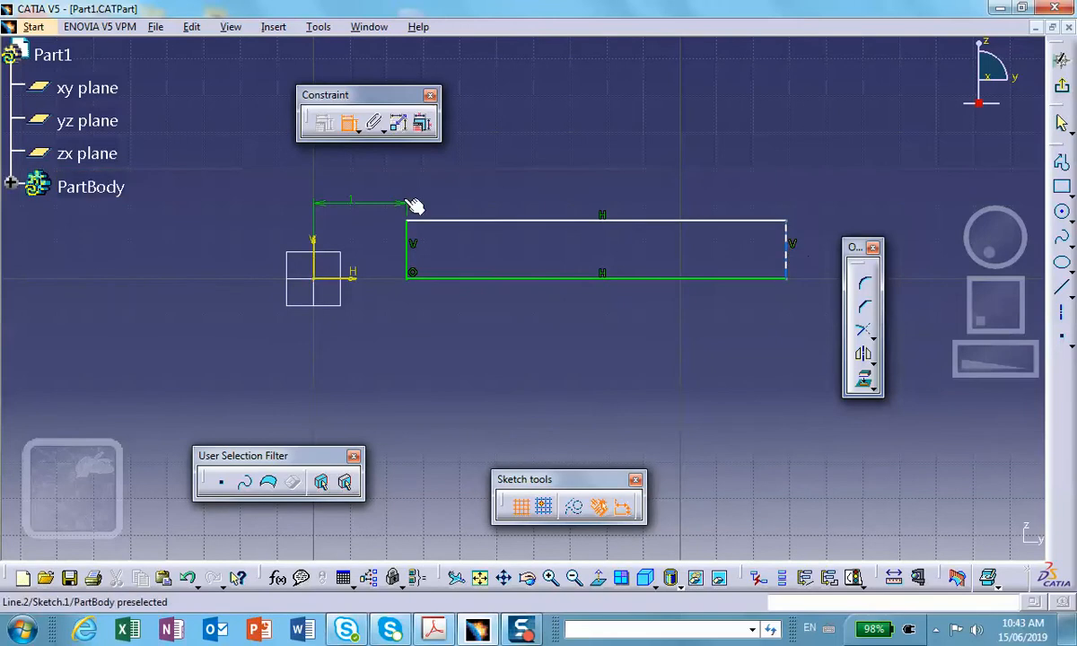
pyautogui.click(549, 280)
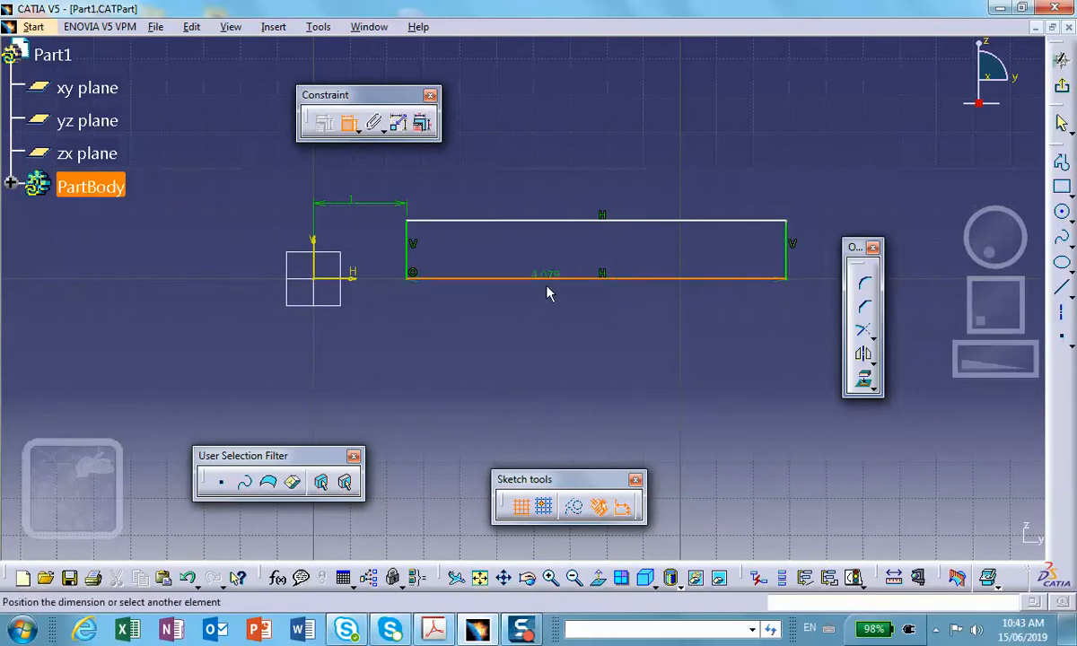
pyautogui.click(551, 336)
pyautogui.doubleClick(555, 341)
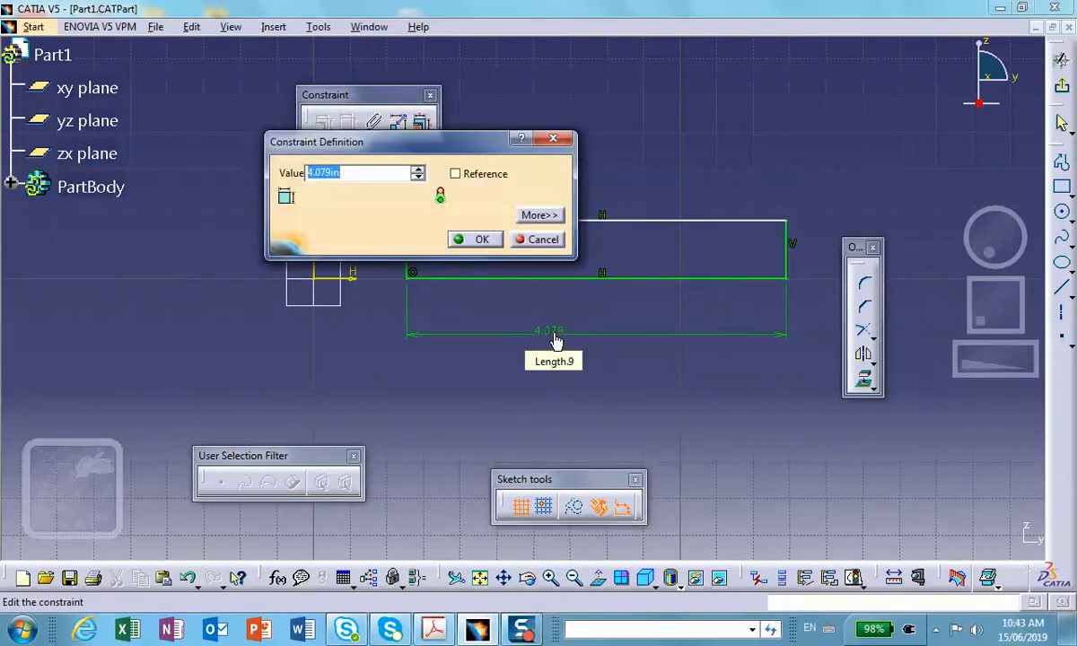
pyautogui.write('5')
pyautogui.click(476, 239)
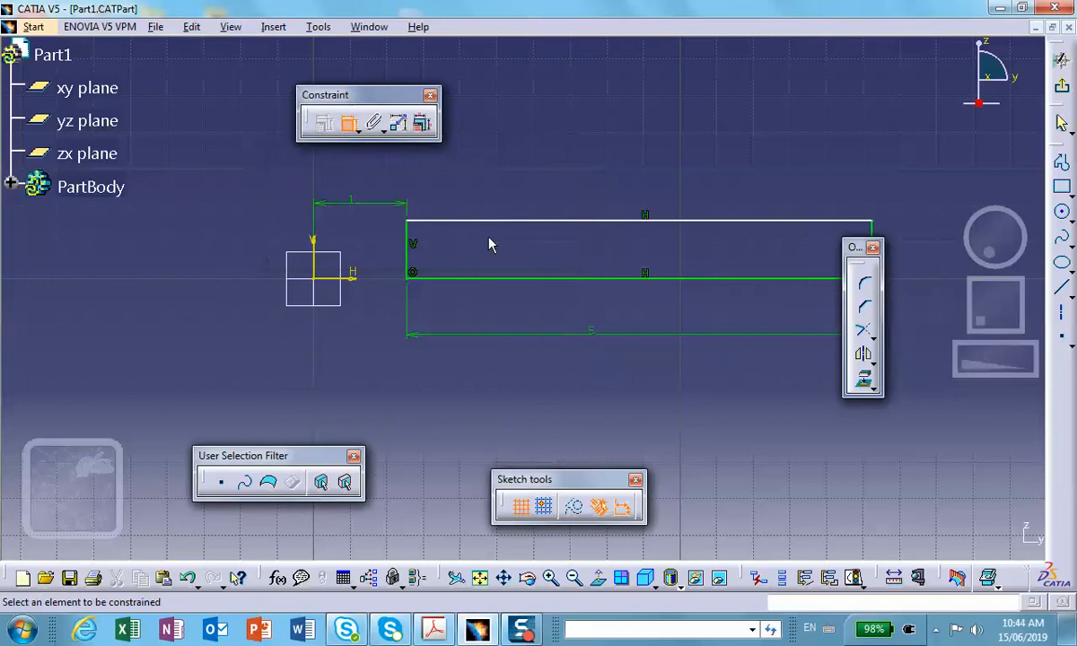
# Dimension the rectangle's outer vertical edge and set its height to 1 in.
pyautogui.moveTo(514, 335)
pyautogui.mouseDown(button='middle')
pyautogui.moveTo(365, 336)
pyautogui.moveTo(416, 373)
pyautogui.mouseUp(button='middle')
pyautogui.click(411, 343)
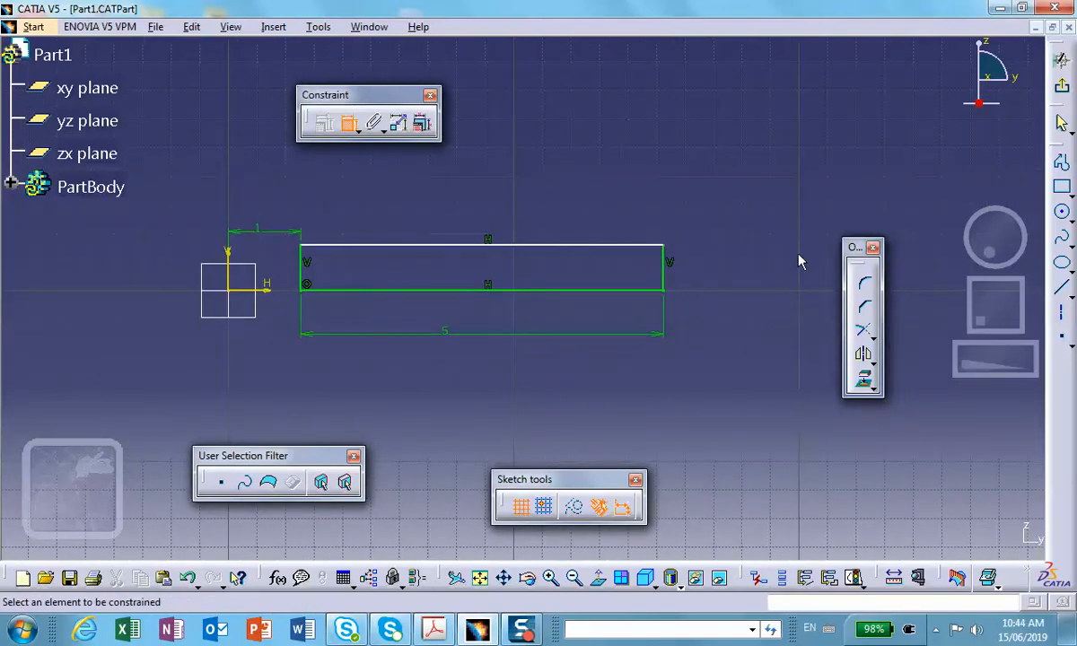
pyautogui.click(664, 264)
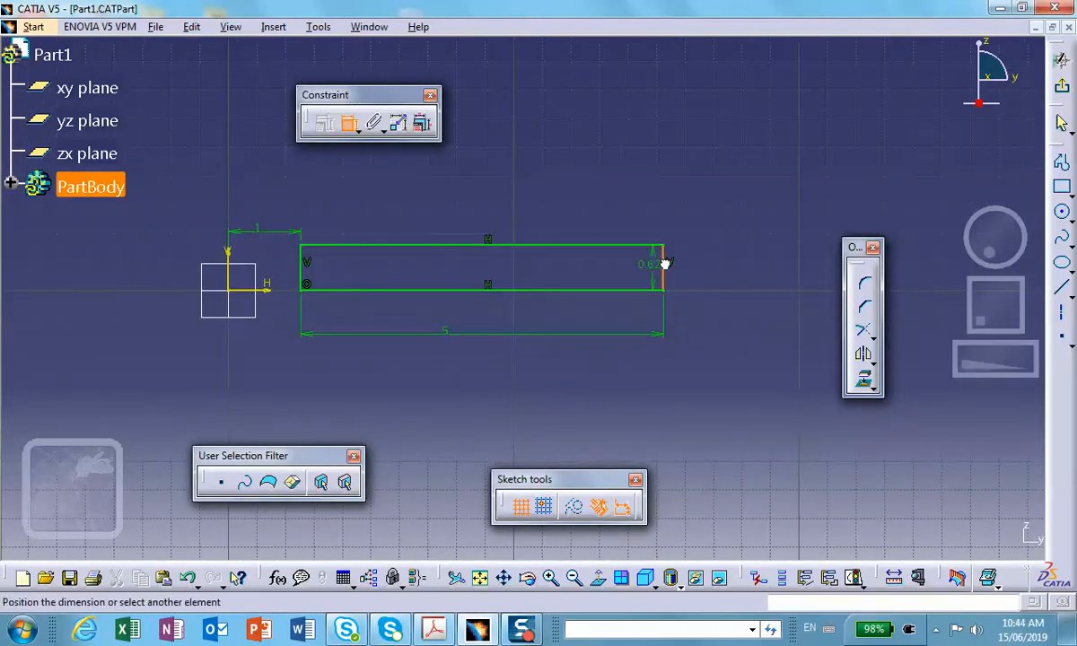
pyautogui.click(718, 271)
pyautogui.doubleClick(718, 272)
pyautogui.write('1')
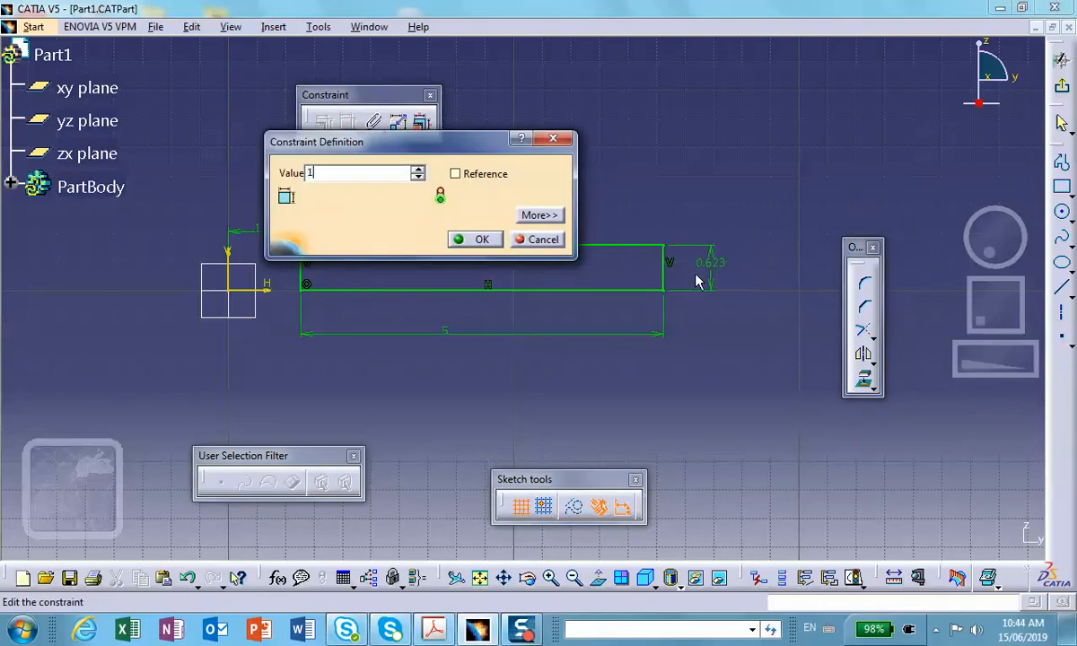
pyautogui.click(462, 239)
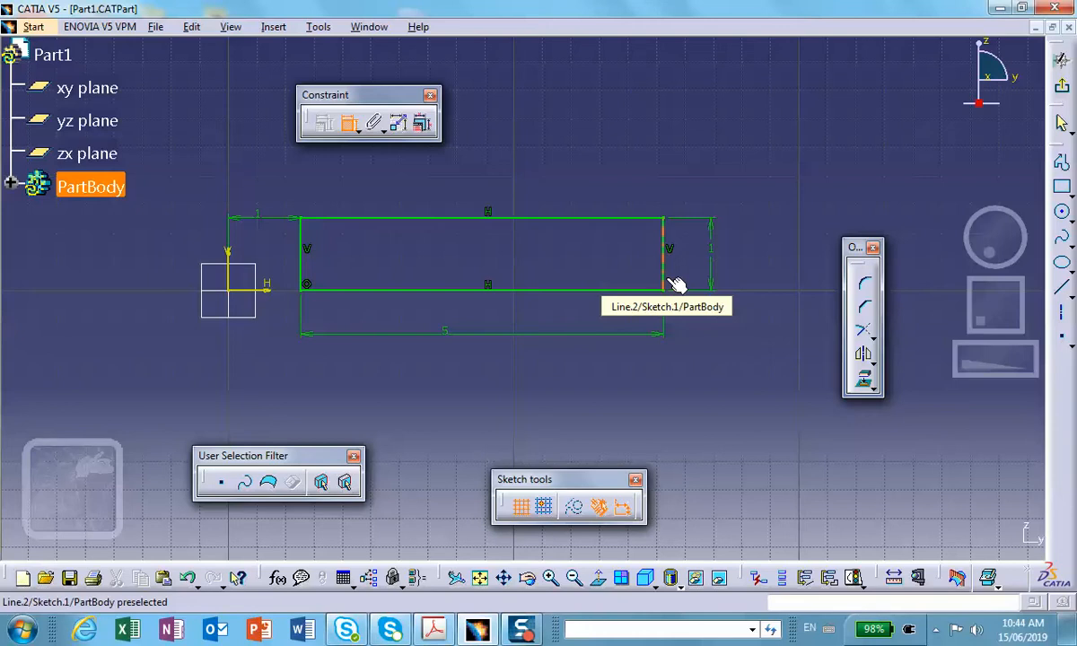
# Exit the sketch and revolve it as a Shaft about the Z Axis with a first angle of 30 degrees.
pyautogui.click(1062, 59)
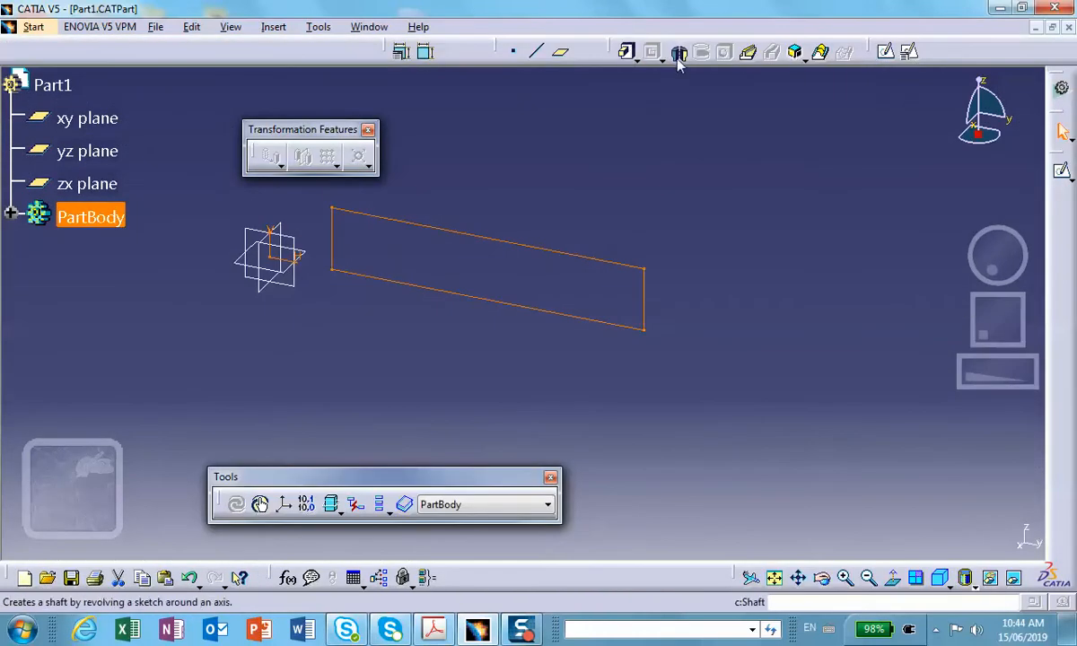
pyautogui.click(679, 56)
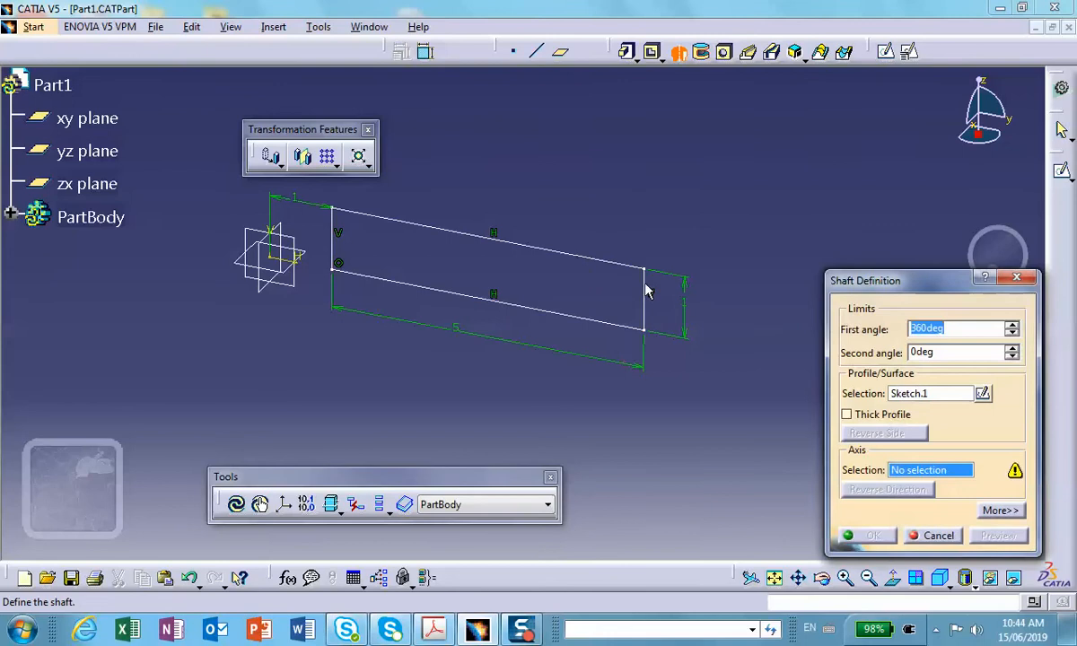
pyautogui.rightClick(919, 480)
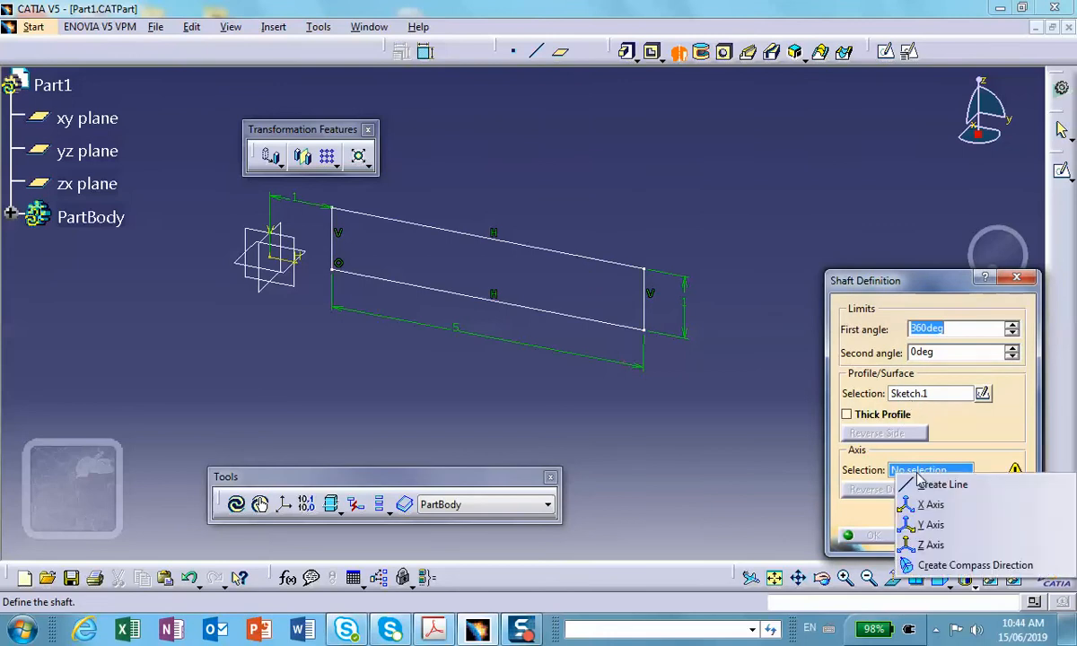
pyautogui.click(929, 543)
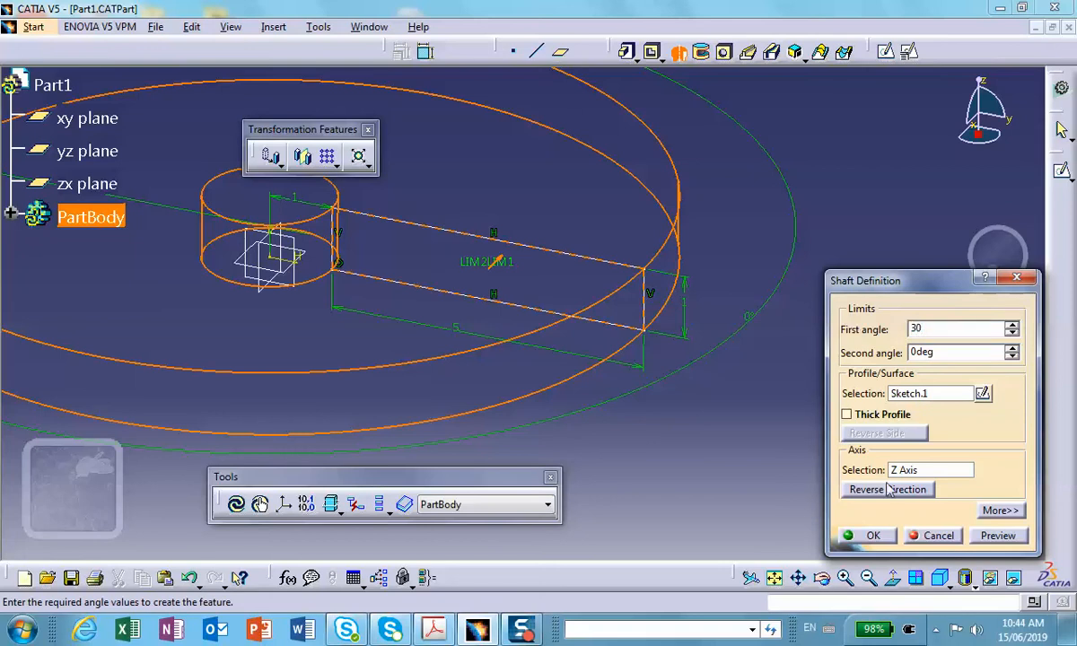
pyautogui.click(873, 535)
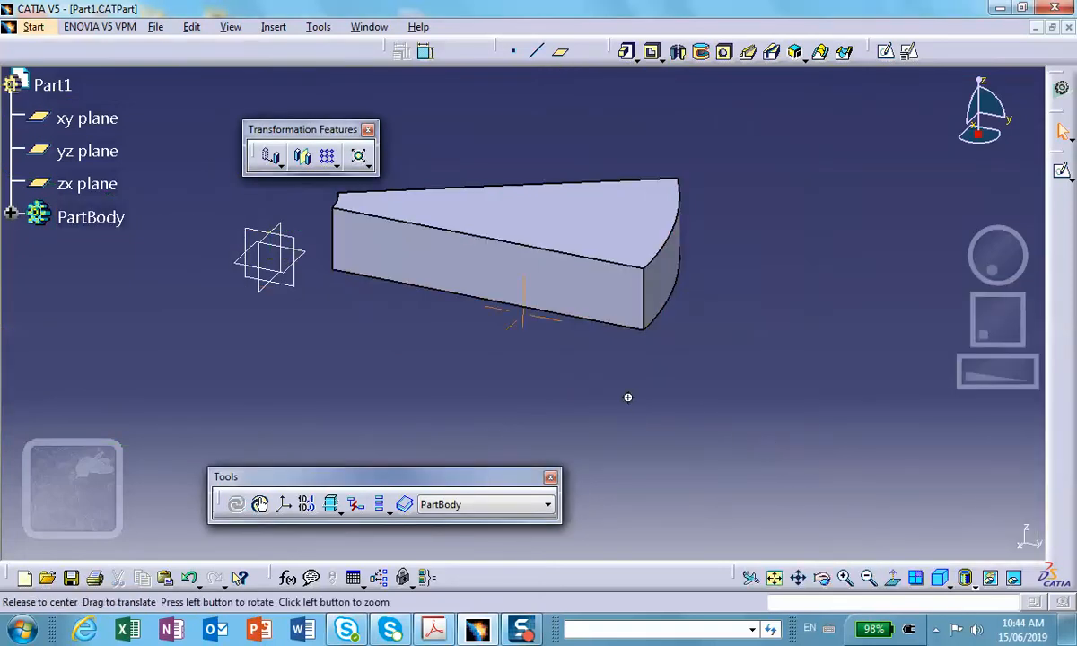
# Show the Apply Material toolbar.
pyautogui.moveTo(627, 397); pyautogui.dragTo(742, 408, button='middle')
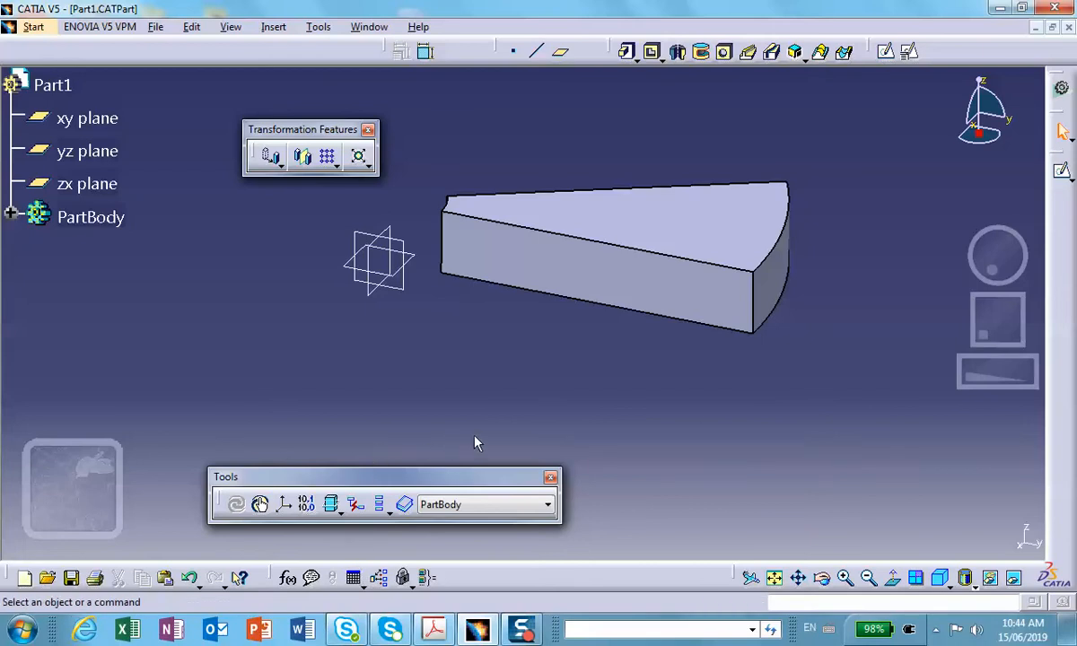
pyautogui.moveTo(464, 476); pyautogui.dragTo(447, 479)
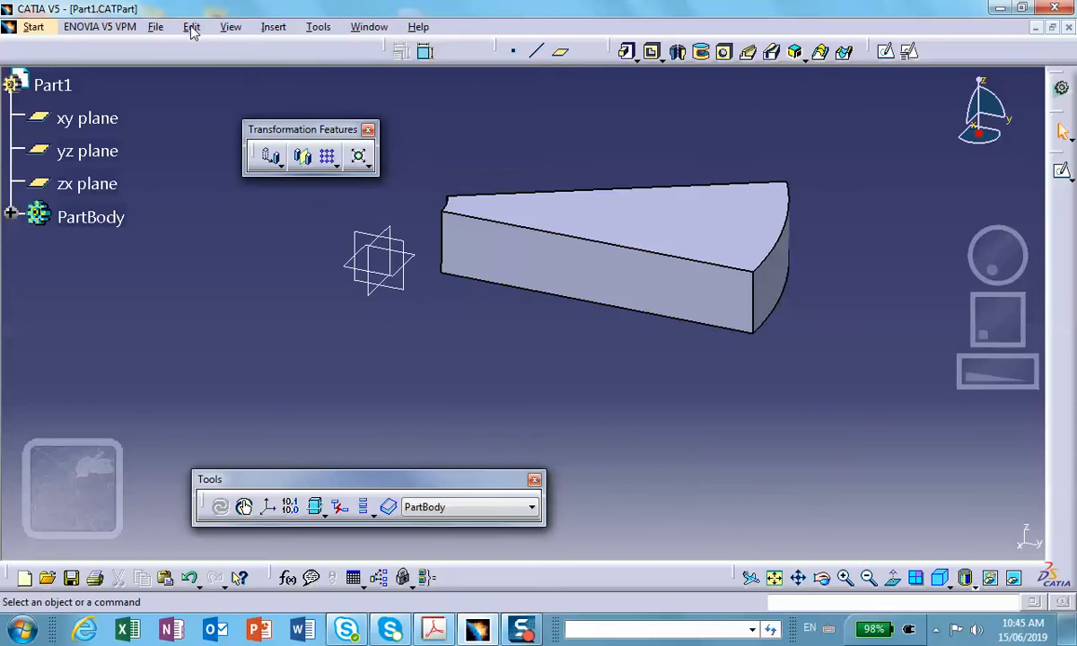
pyautogui.click(231, 26)
pyautogui.moveTo(215, 44)
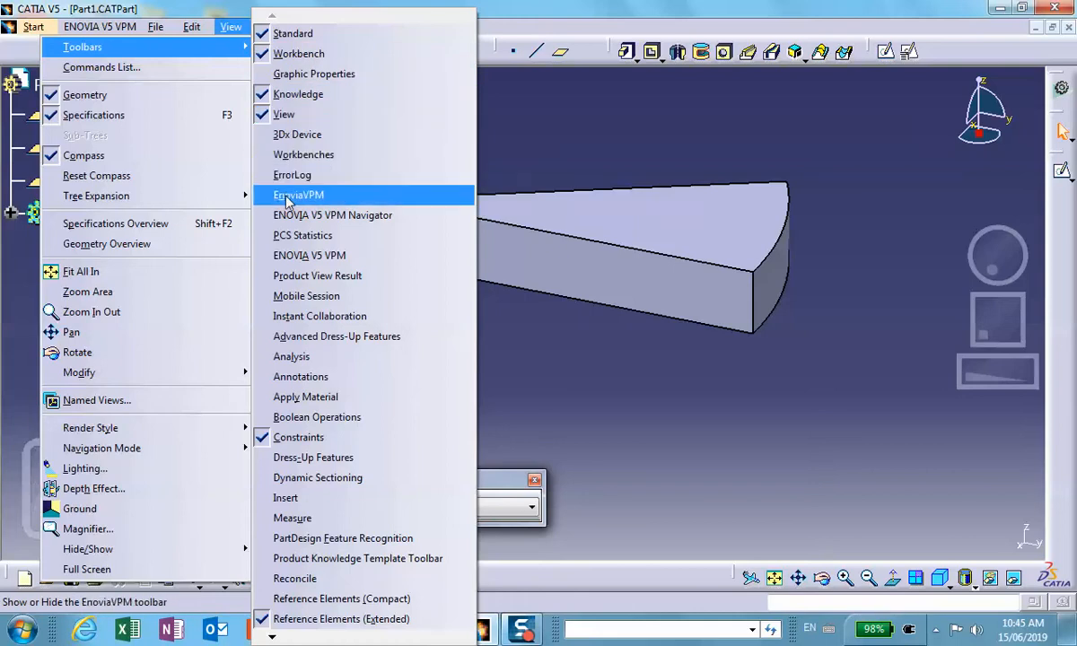
pyautogui.click(303, 396)
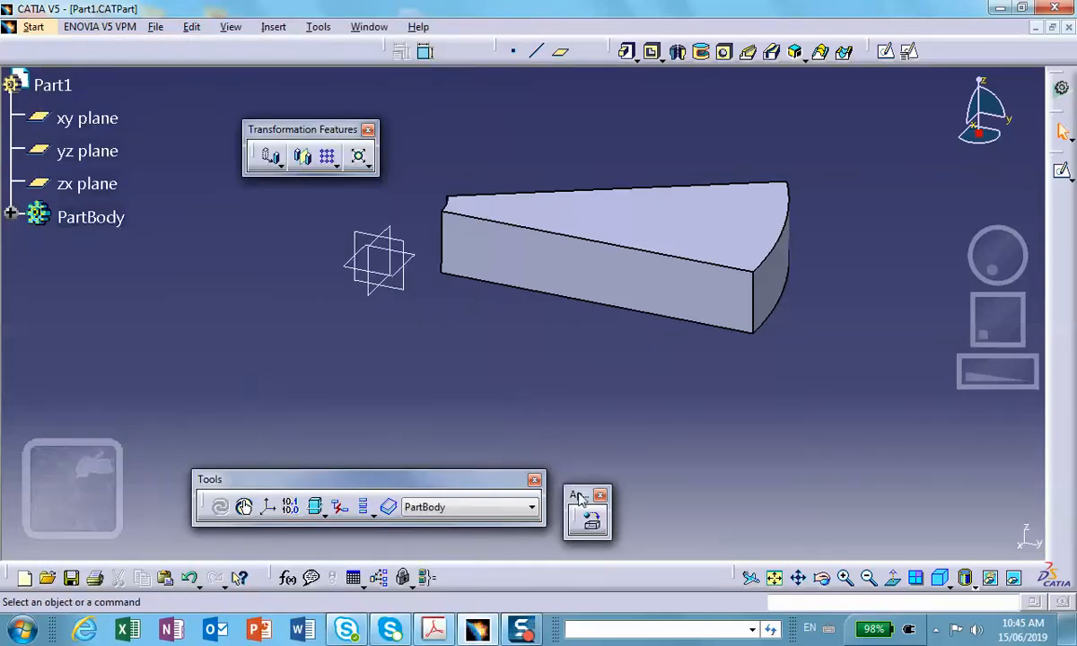
# Apply Steel from the Metal family of the default material catalog to Part1.
pyautogui.click(592, 525)
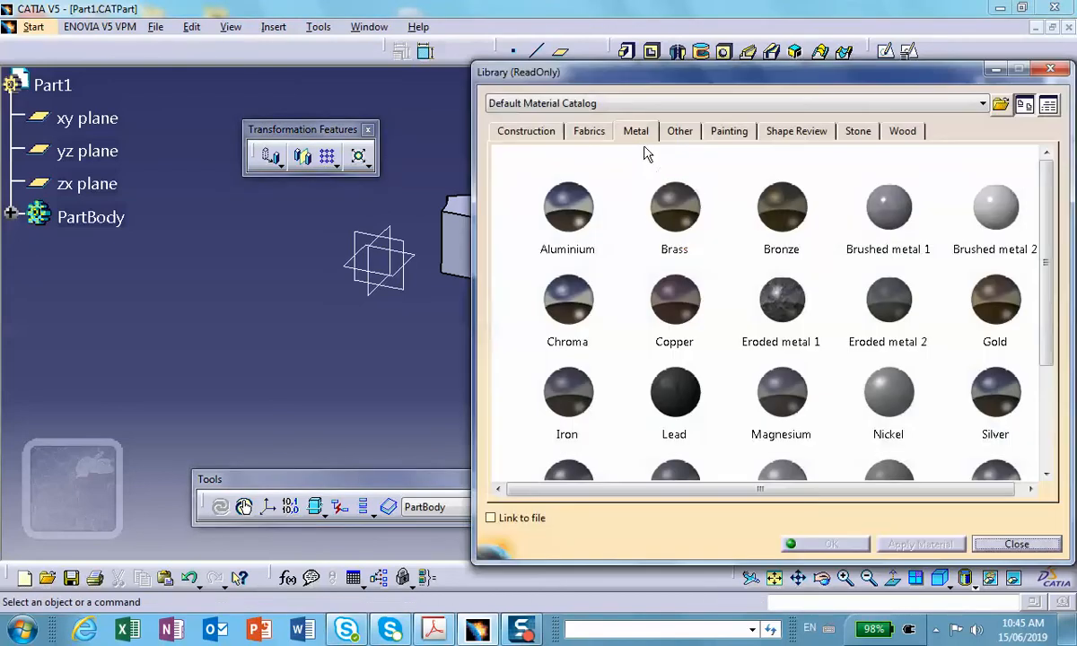
pyautogui.click(649, 132)
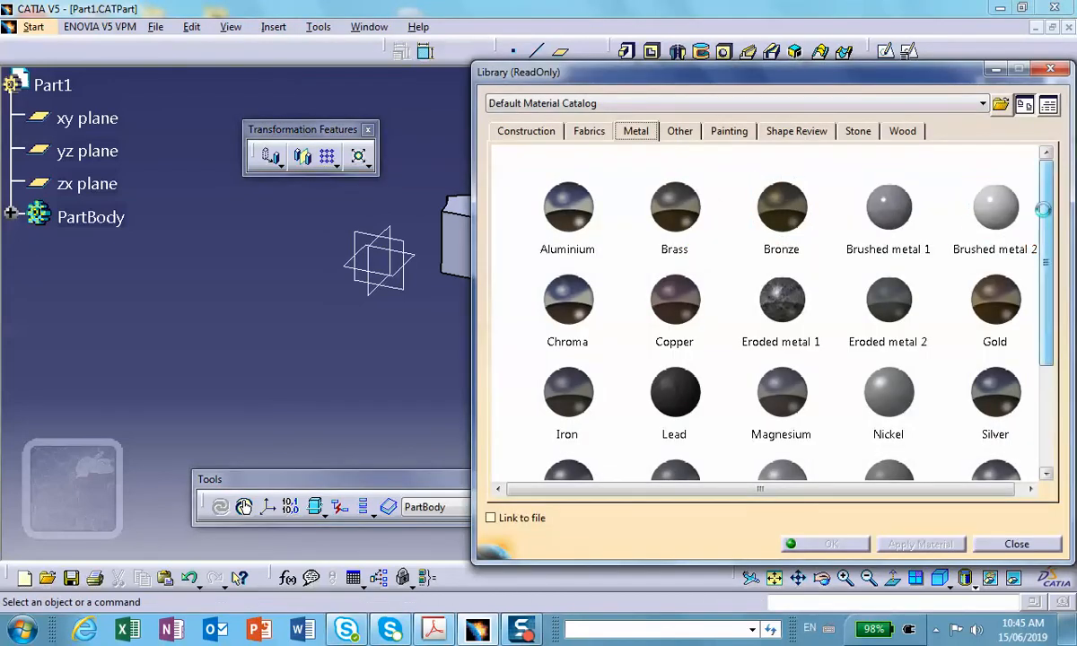
pyautogui.scroll(-3, 956, 341)
pyautogui.click(581, 316)
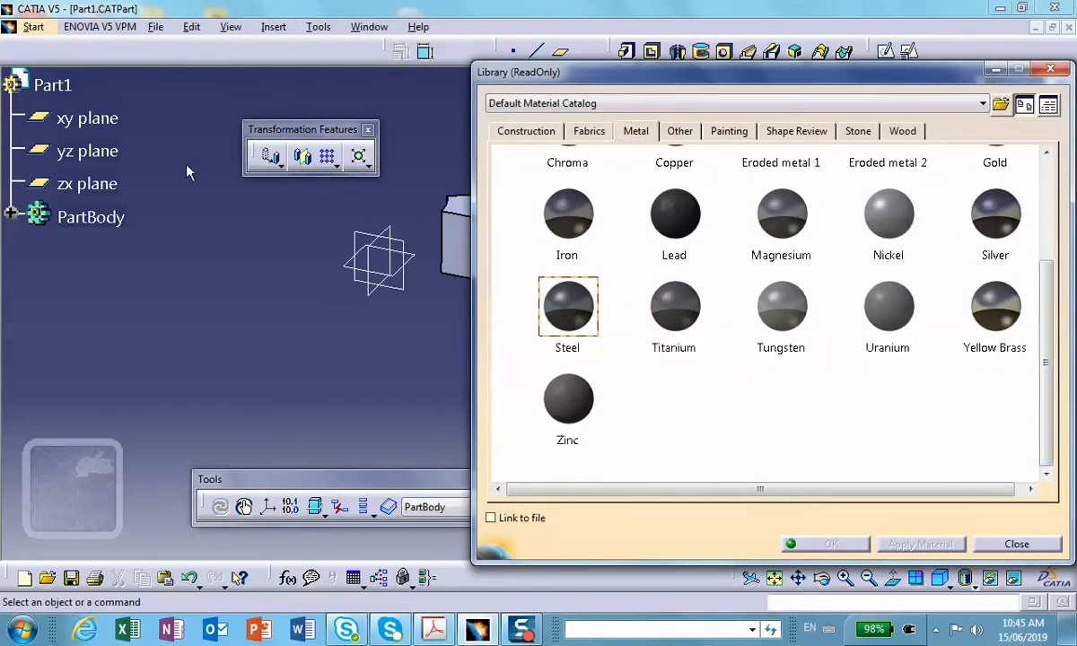
pyautogui.click(18, 79)
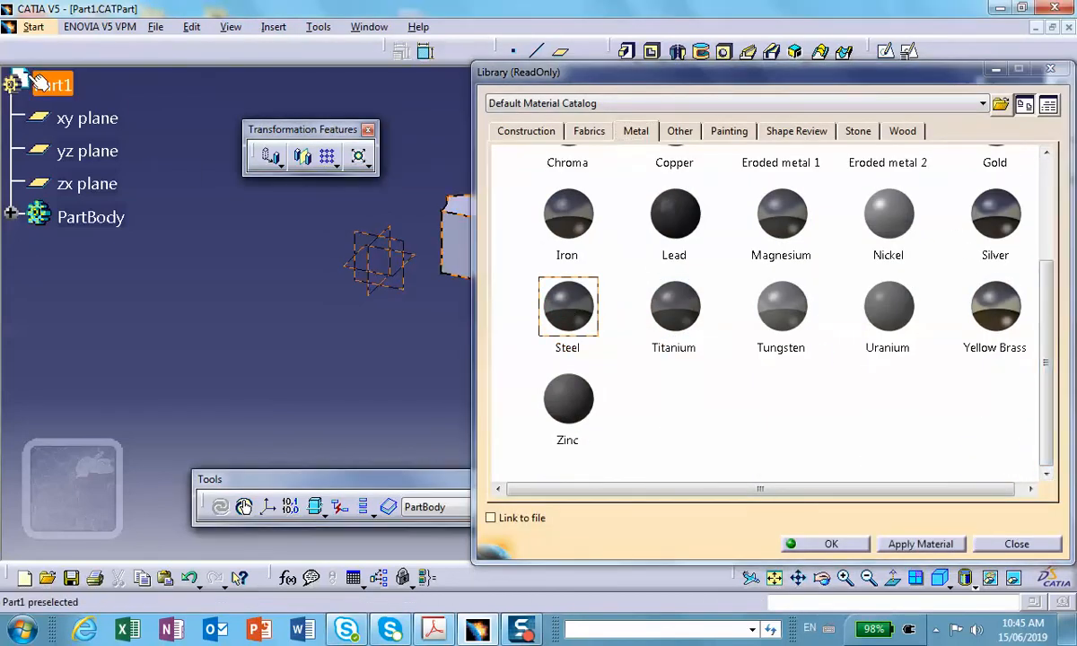
pyautogui.click(831, 544)
pyautogui.click(651, 468)
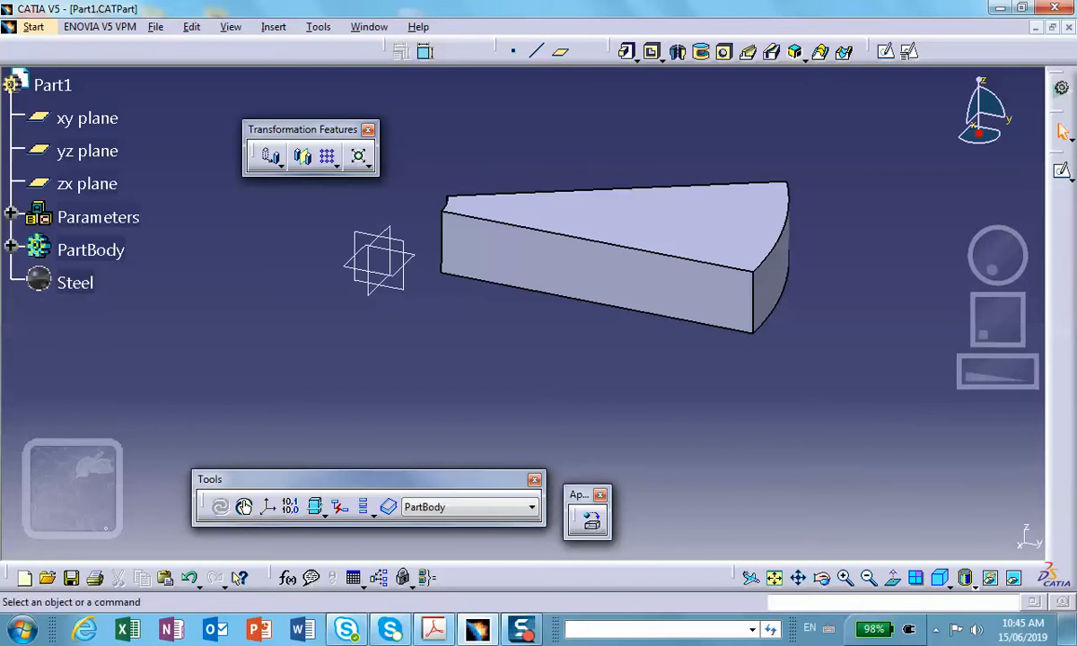
# Save the part and create a Static Analysis case for it in Generative Structural Analysis.
pyautogui.click(71, 578)
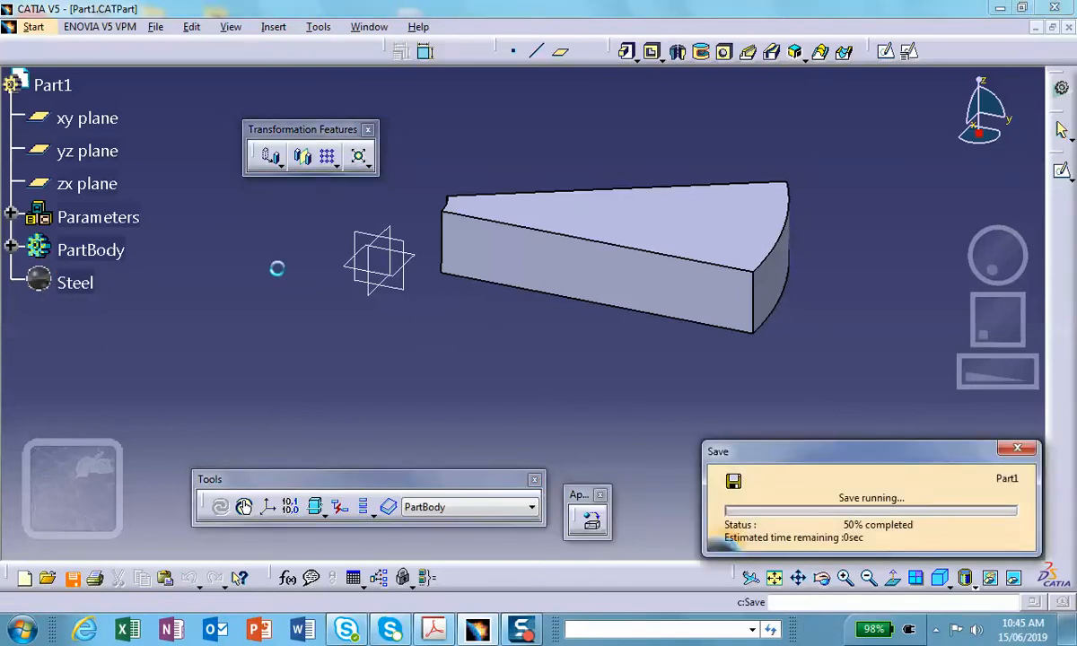
pyautogui.click(34, 28)
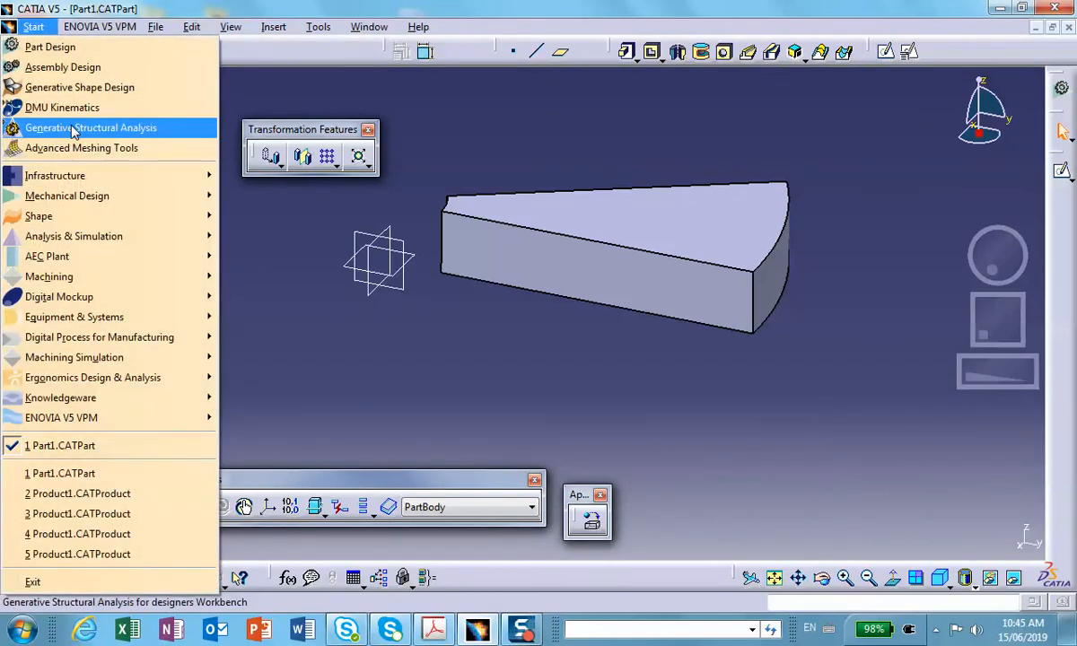
pyautogui.moveTo(85, 235)
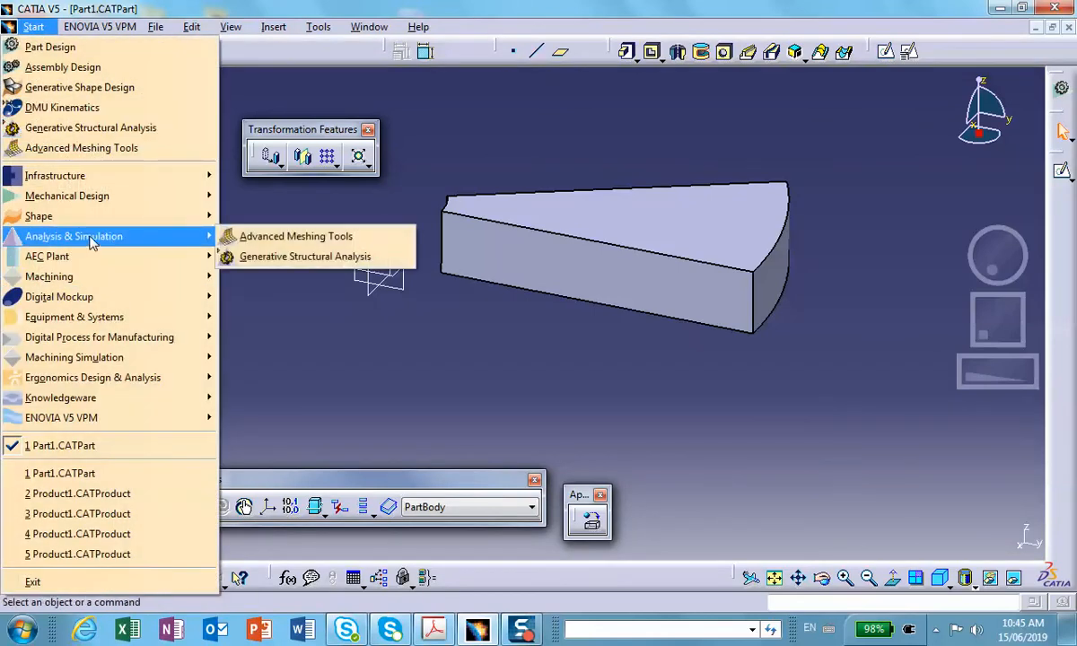
pyautogui.click(267, 258)
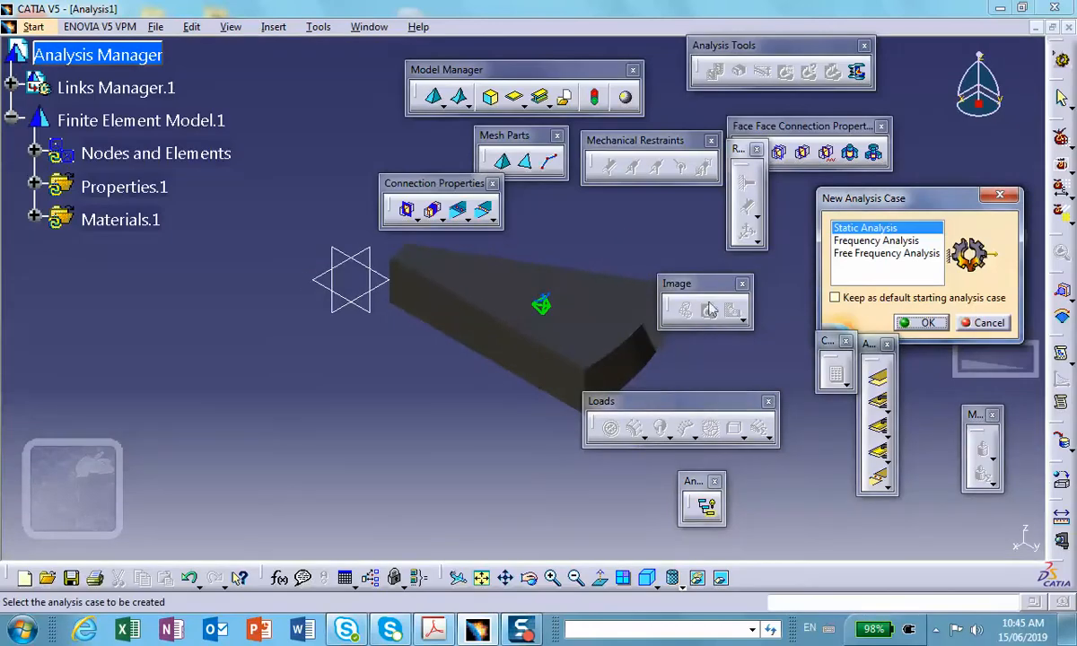
pyautogui.click(928, 323)
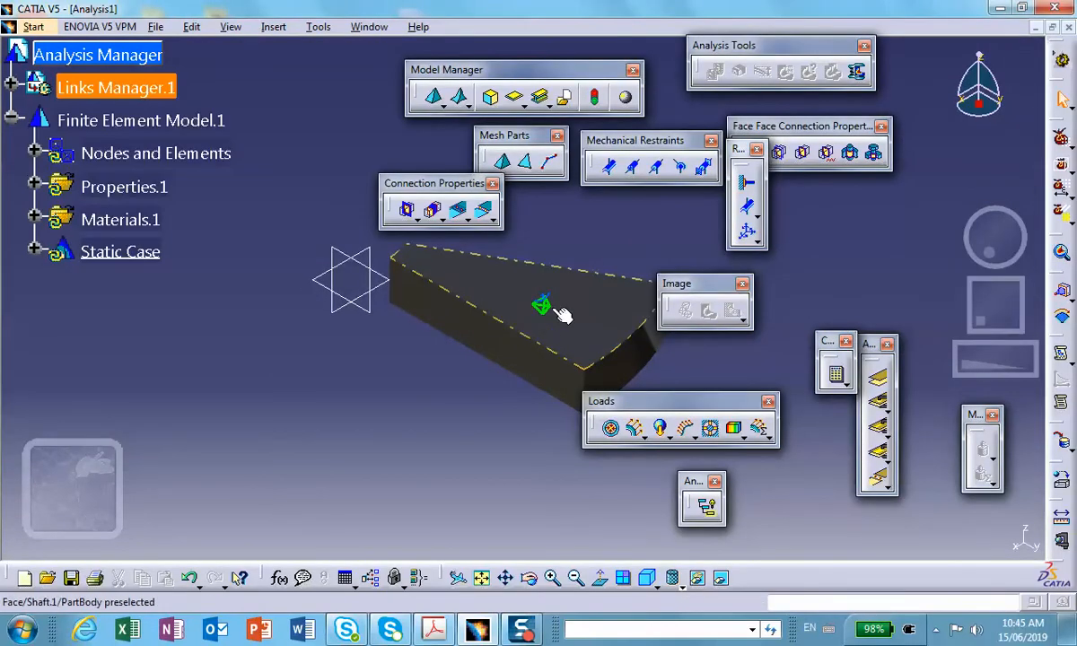
# Generate the mesh visualization from Nodes and Elements, updating the mesh, and display it as Shading with Edges without Smooth Edges.
pyautogui.click(146, 154)
pyautogui.rightClick(145, 154)
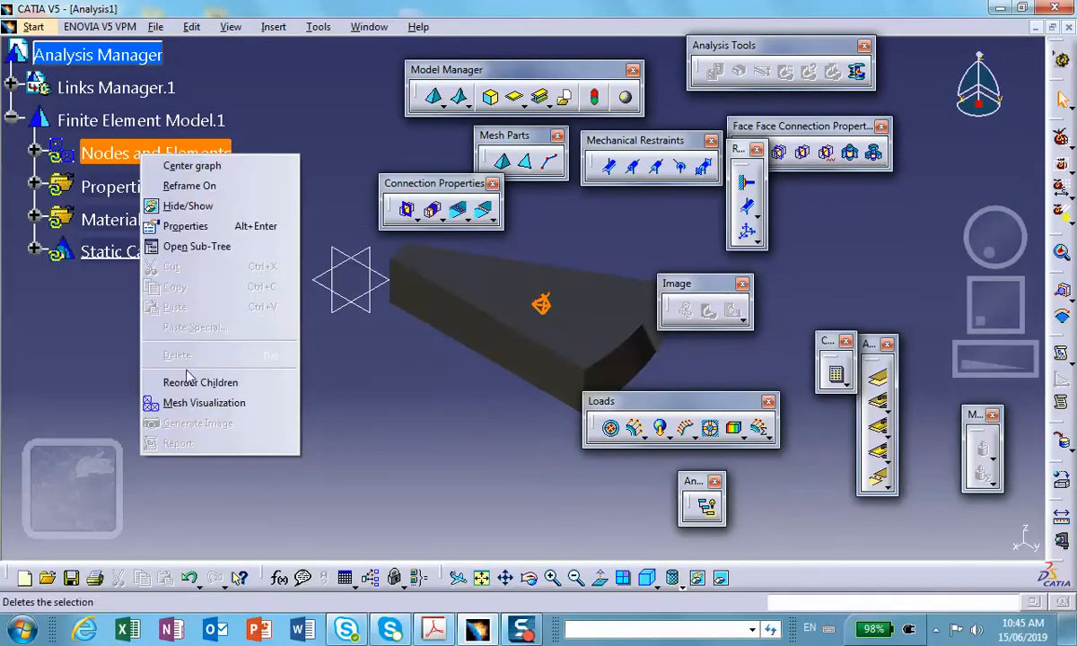
pyautogui.click(184, 403)
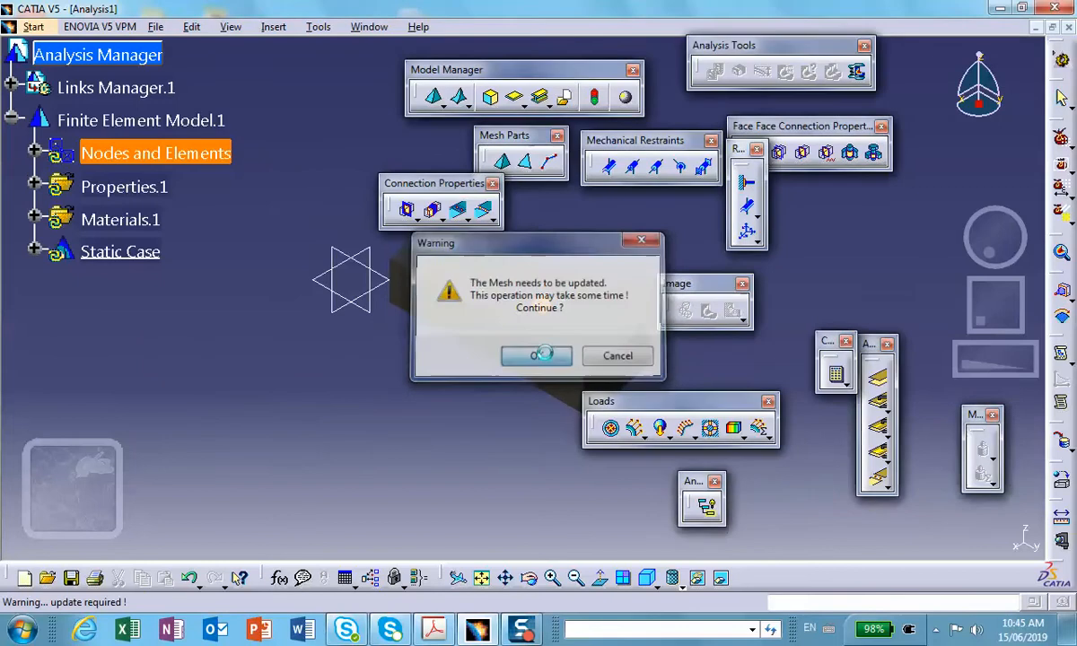
pyautogui.click(537, 354)
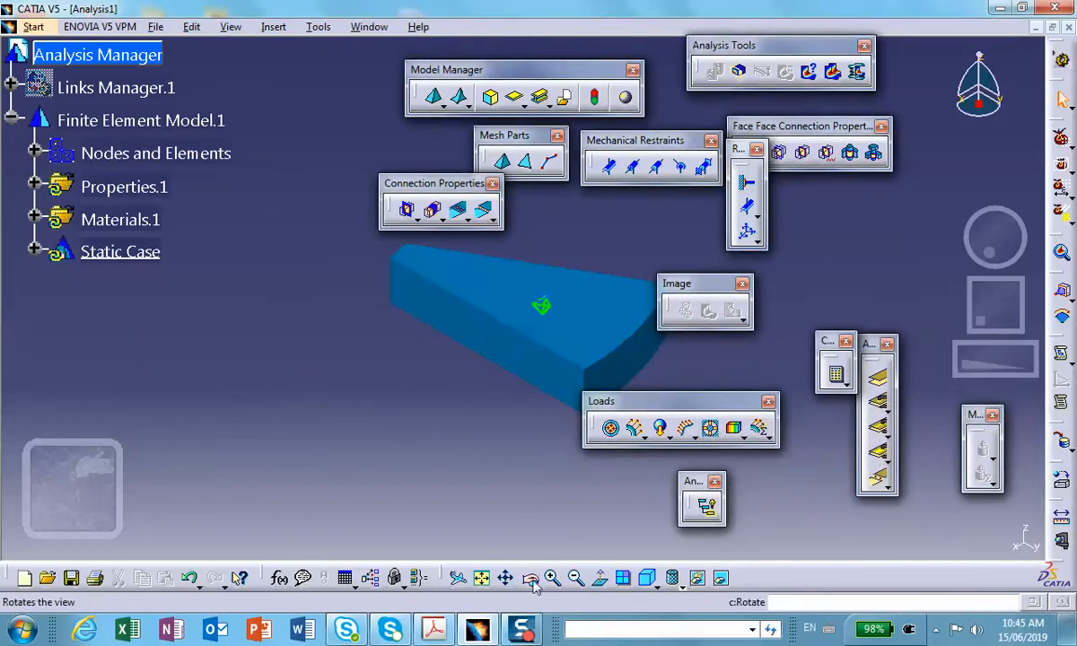
pyautogui.click(673, 582)
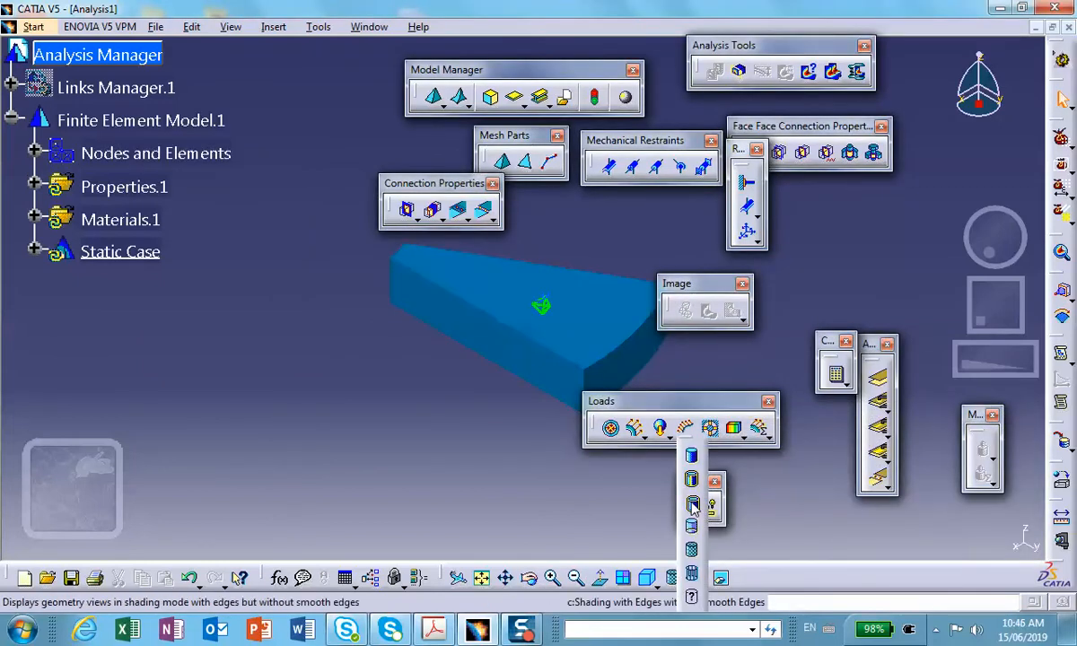
pyautogui.click(692, 506)
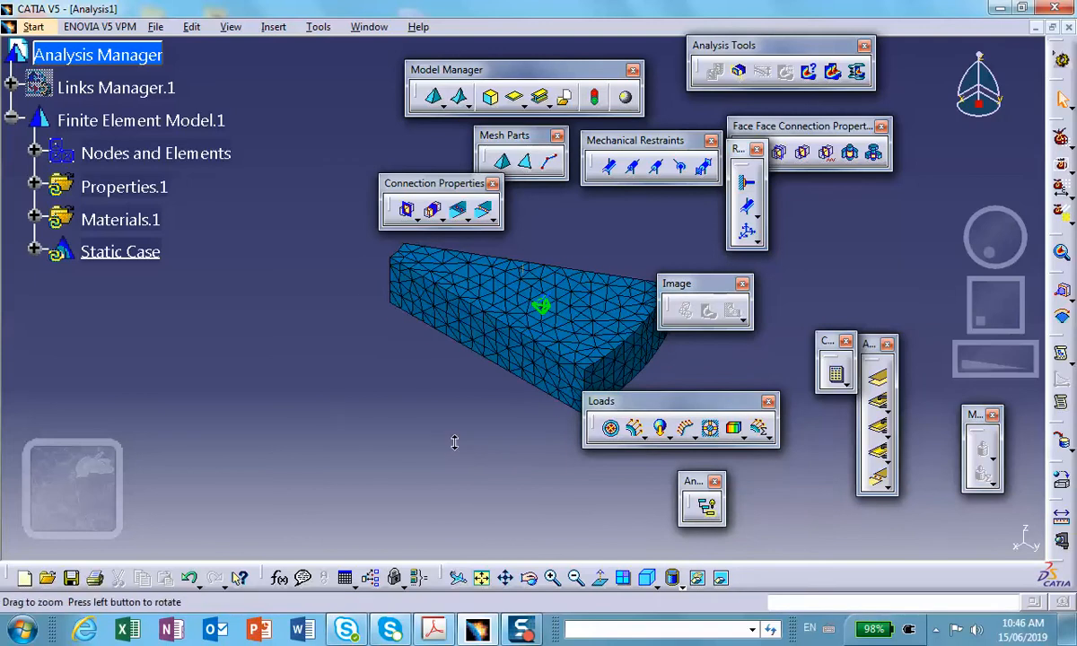
# Set the OCTREE Tetrahedron Mesh of Part1 to Parabolic elements with a size of .2 in.
pyautogui.moveTo(317, 409); pyautogui.dragTo(399, 384, button='middle')
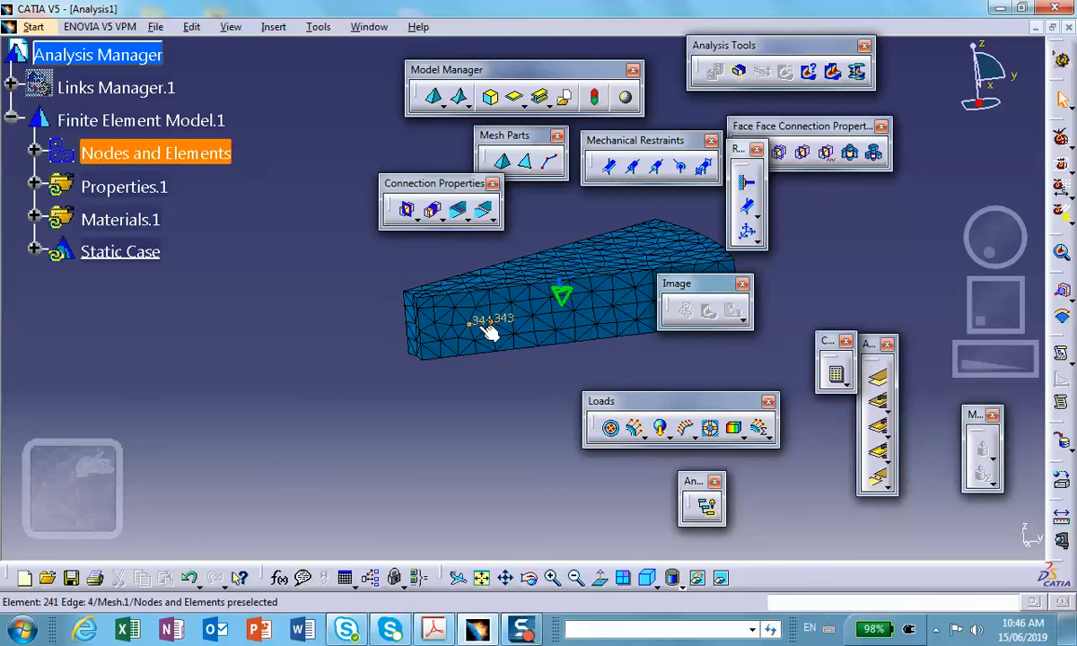
pyautogui.moveTo(493, 331); pyautogui.dragTo(411, 355, button='middle')
pyautogui.moveTo(498, 306); pyautogui.dragTo(499, 397, button='middle')
pyautogui.scroll(-1, 500, 397)
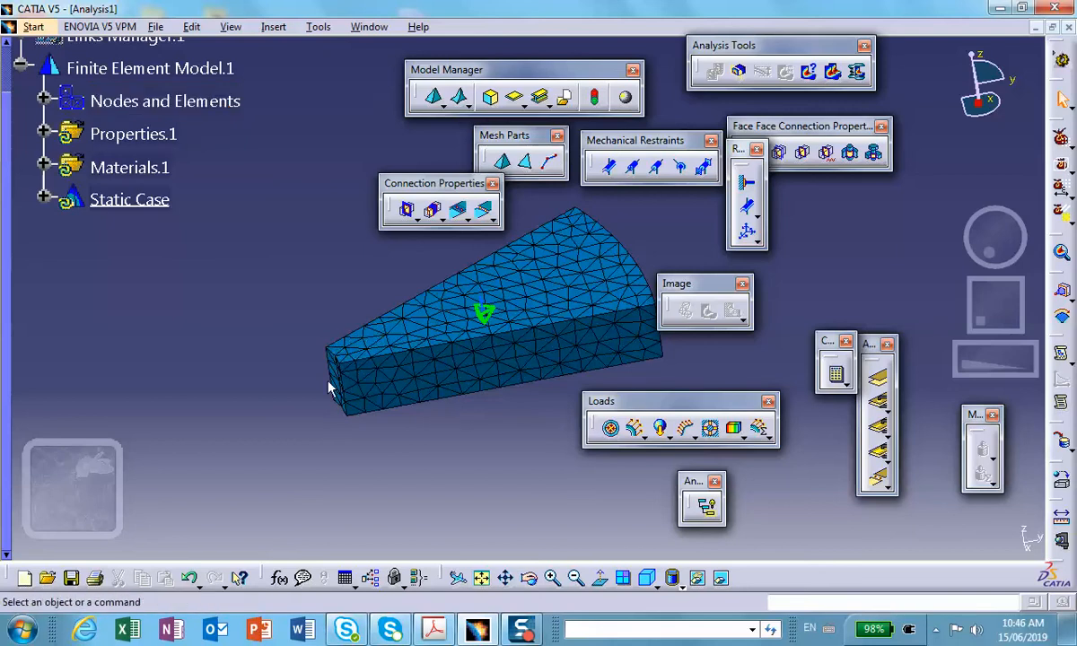
pyautogui.moveTo(440, 433); pyautogui.dragTo(414, 471, button='middle')
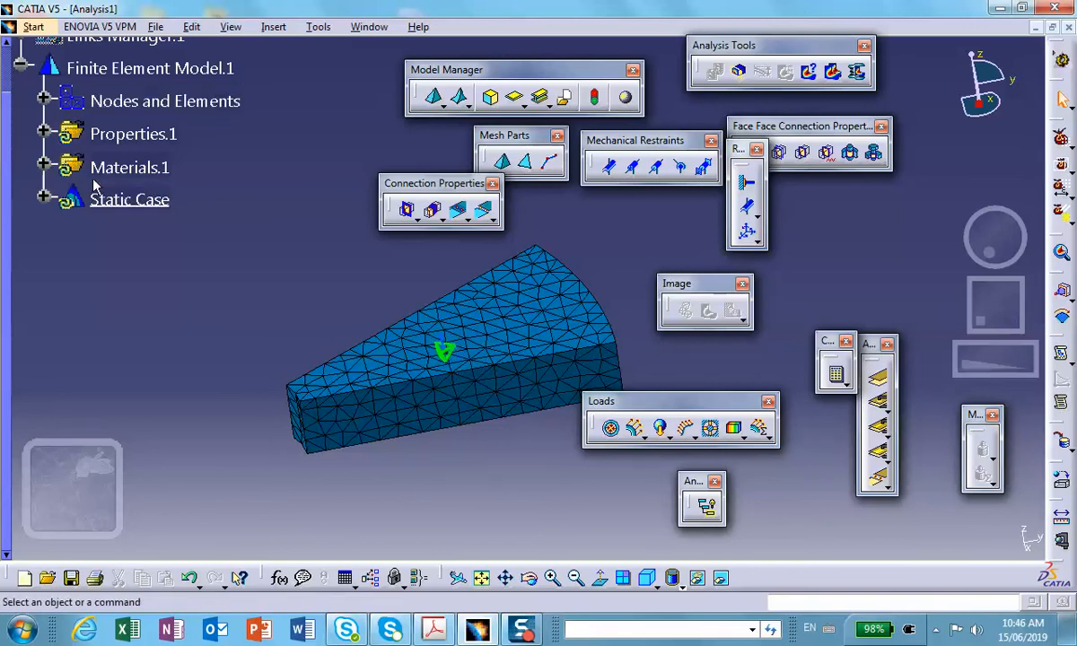
pyautogui.click(43, 98)
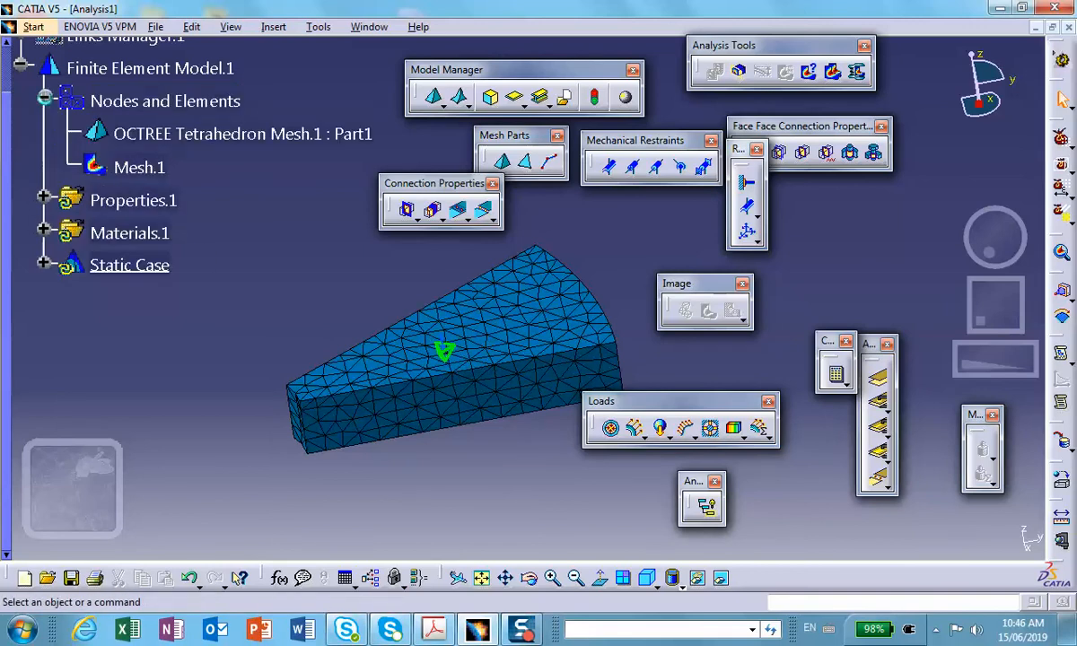
pyautogui.doubleClick(155, 123)
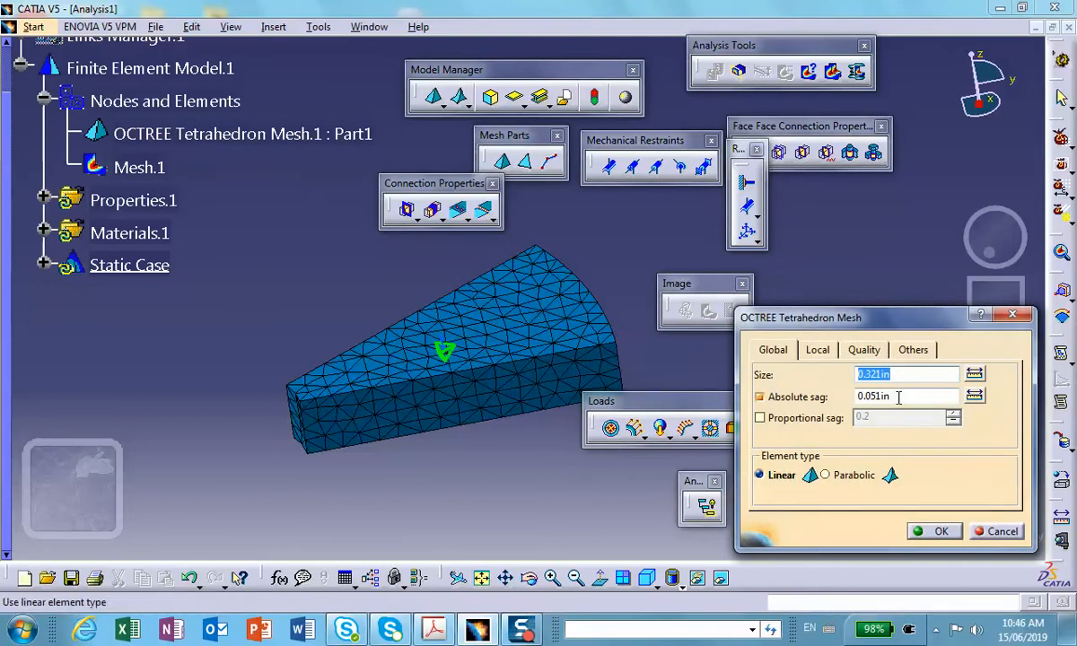
pyautogui.click(851, 475)
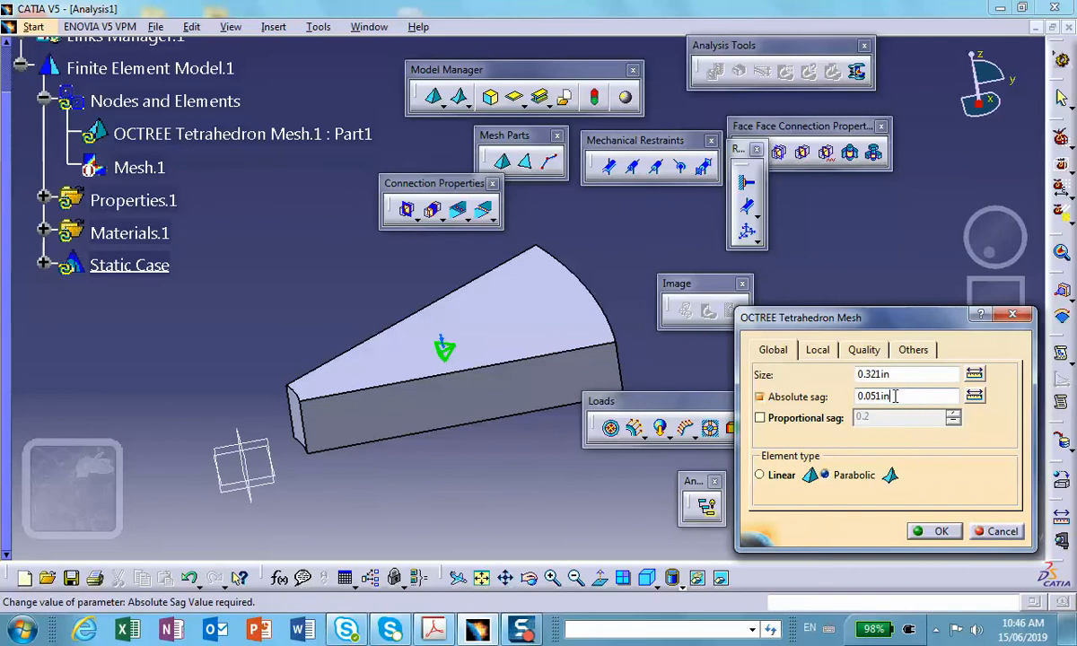
pyautogui.moveTo(903, 376); pyautogui.dragTo(817, 375)
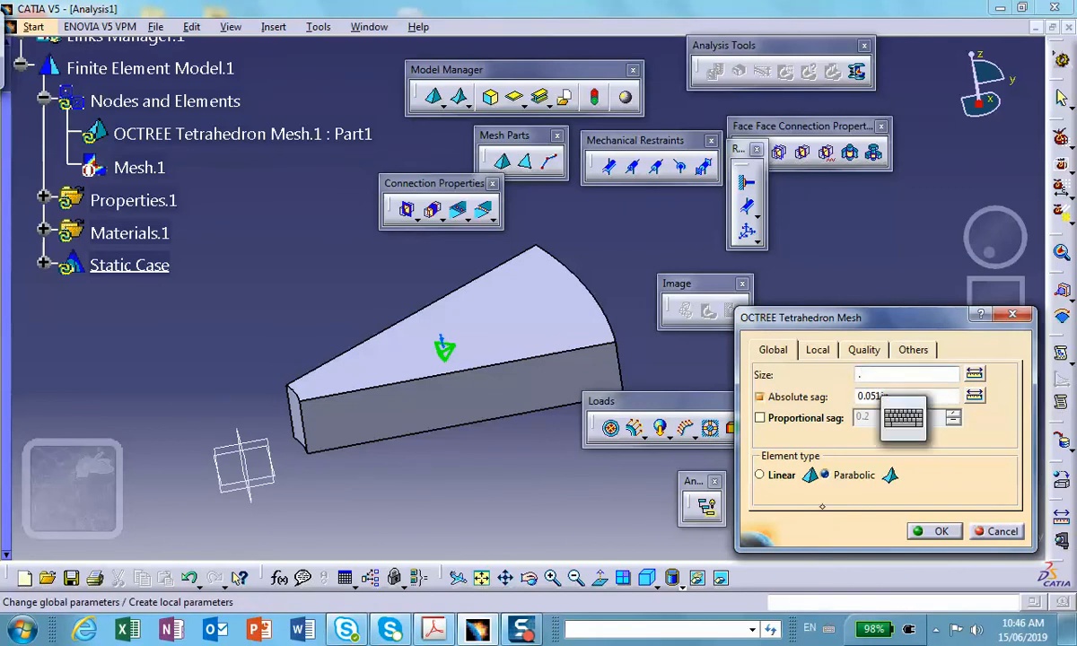
pyautogui.write('2in')
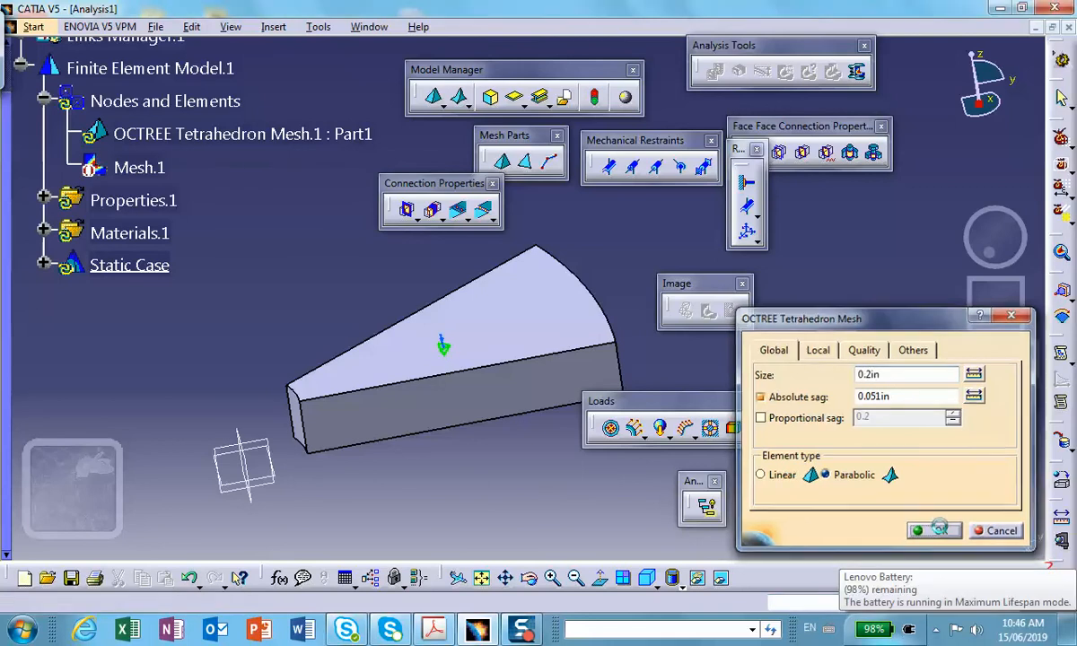
pyautogui.click(940, 530)
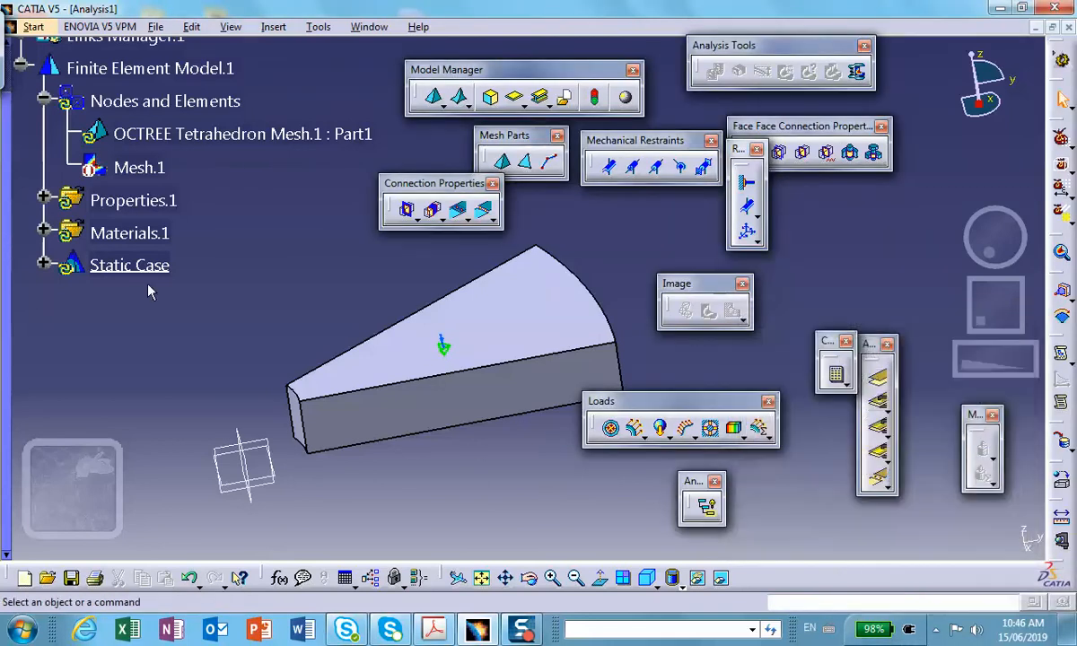
# Regenerate the mesh visualization for Nodes and Elements, accepting the mesh update.
pyautogui.rightClick(139, 103)
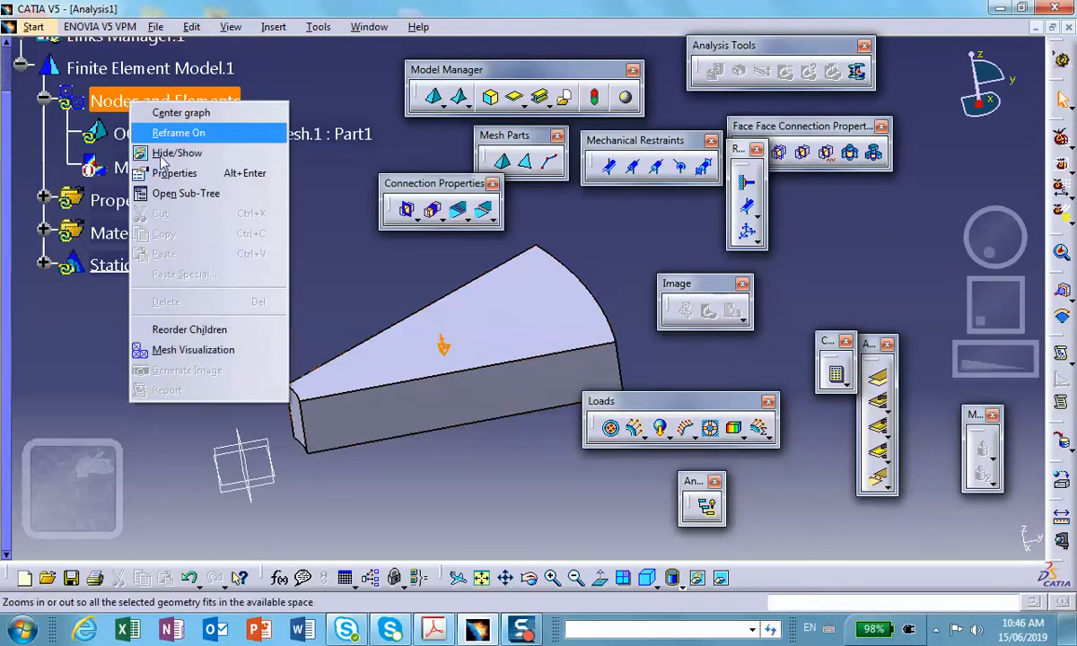
pyautogui.click(209, 349)
pyautogui.click(536, 356)
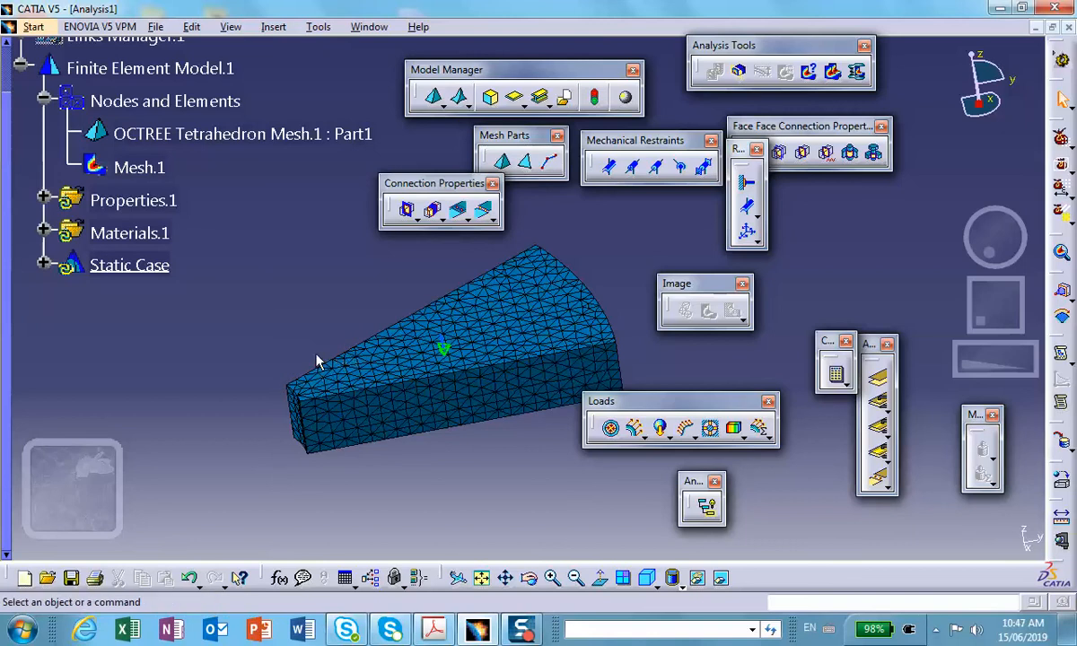
# Deactivate the Mesh.1 visualization so the part's plain faces can be selected.
pyautogui.moveTo(317, 360); pyautogui.dragTo(339, 323, button='middle')
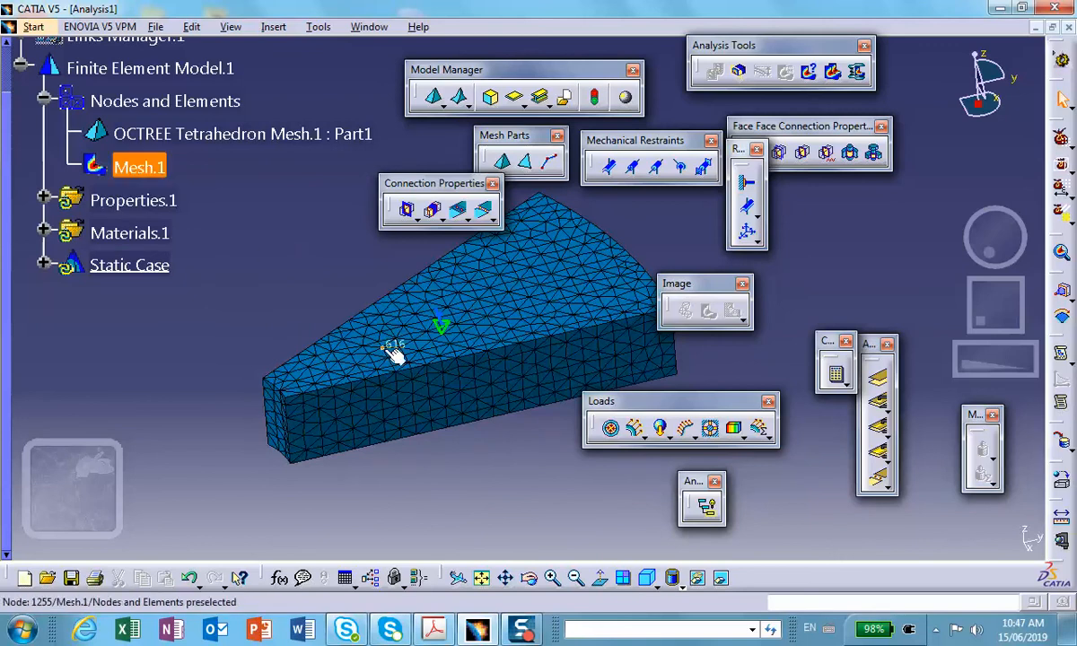
pyautogui.rightClick(135, 167)
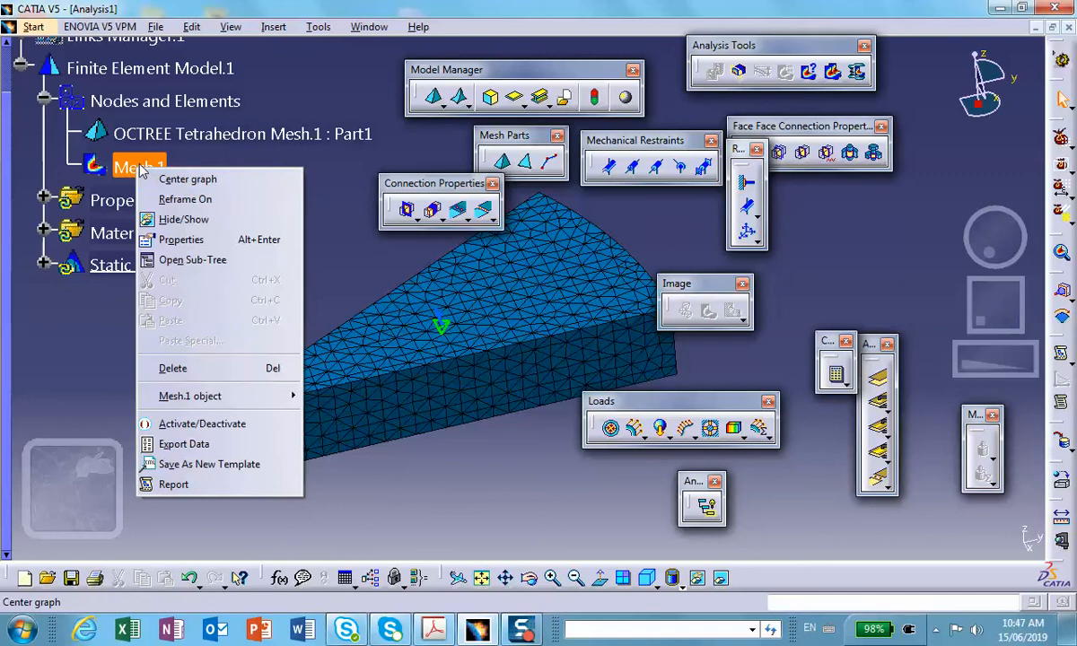
pyautogui.click(184, 423)
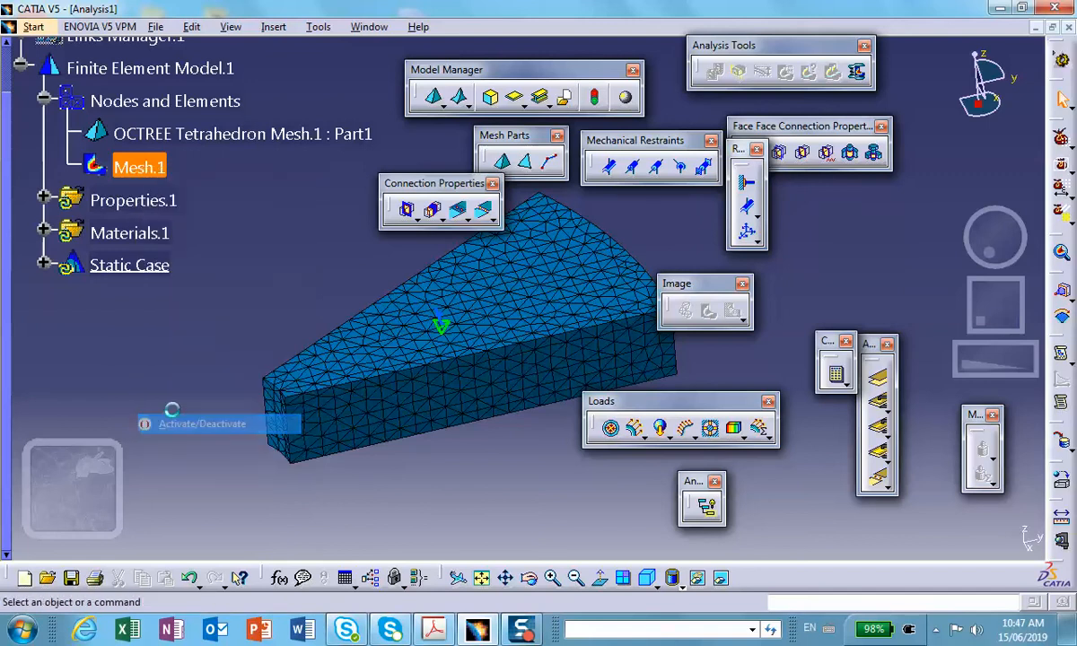
# Apply a Surface Slider restraint to the sector's radial side face lying in the yz plane.
pyautogui.moveTo(272, 313); pyautogui.dragTo(275, 341, button='middle')
pyautogui.click(466, 386)
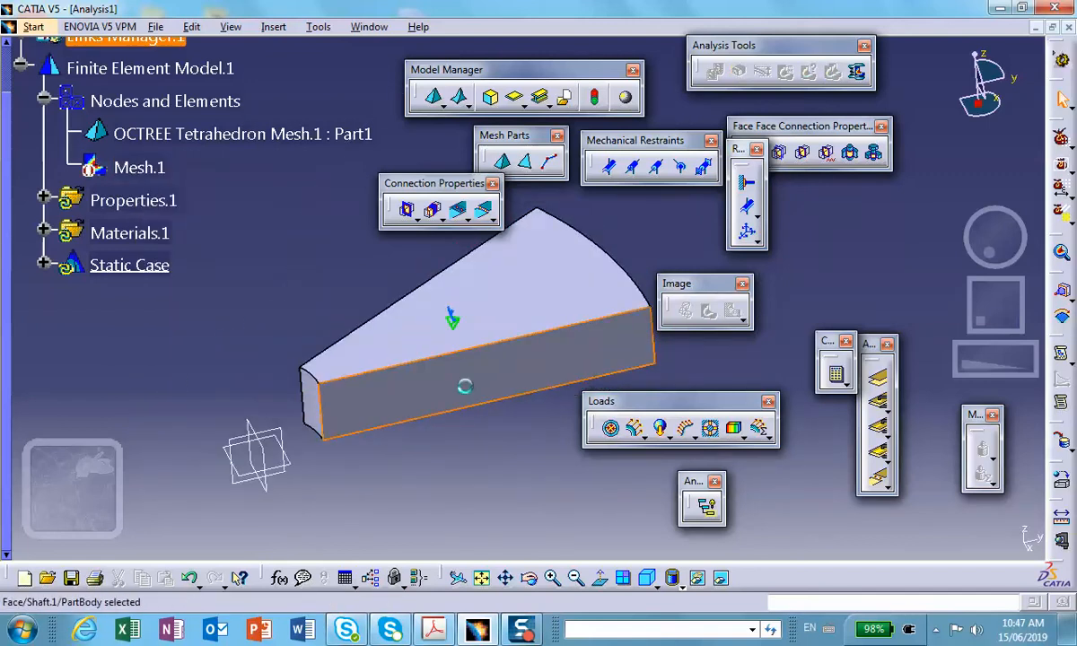
pyautogui.moveTo(422, 422); pyautogui.dragTo(473, 323, button='middle')
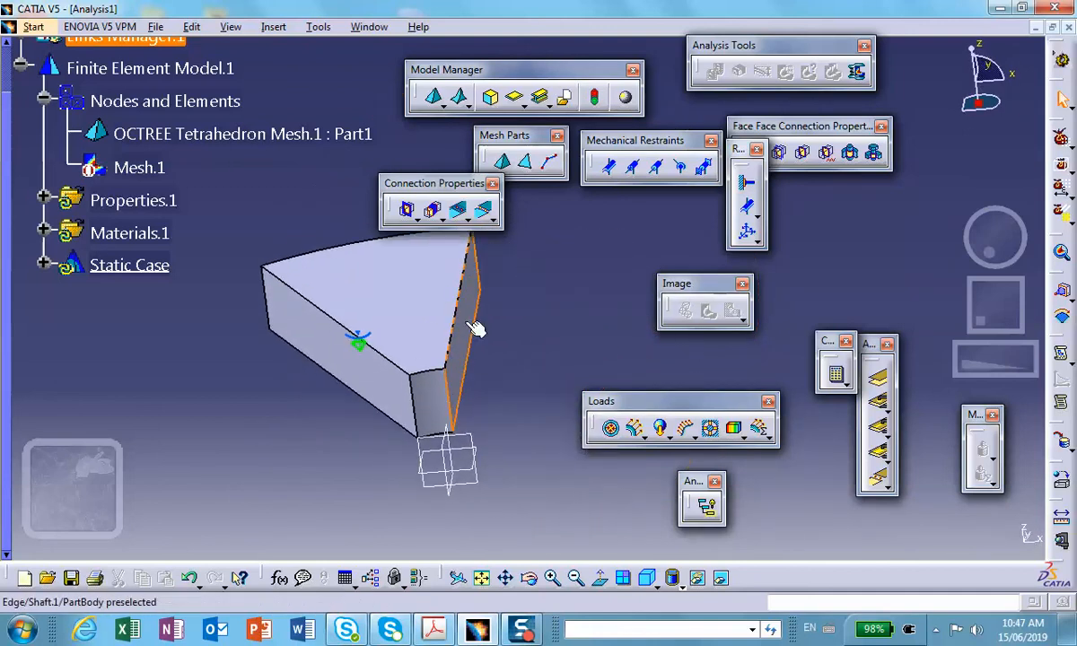
pyautogui.click(471, 321)
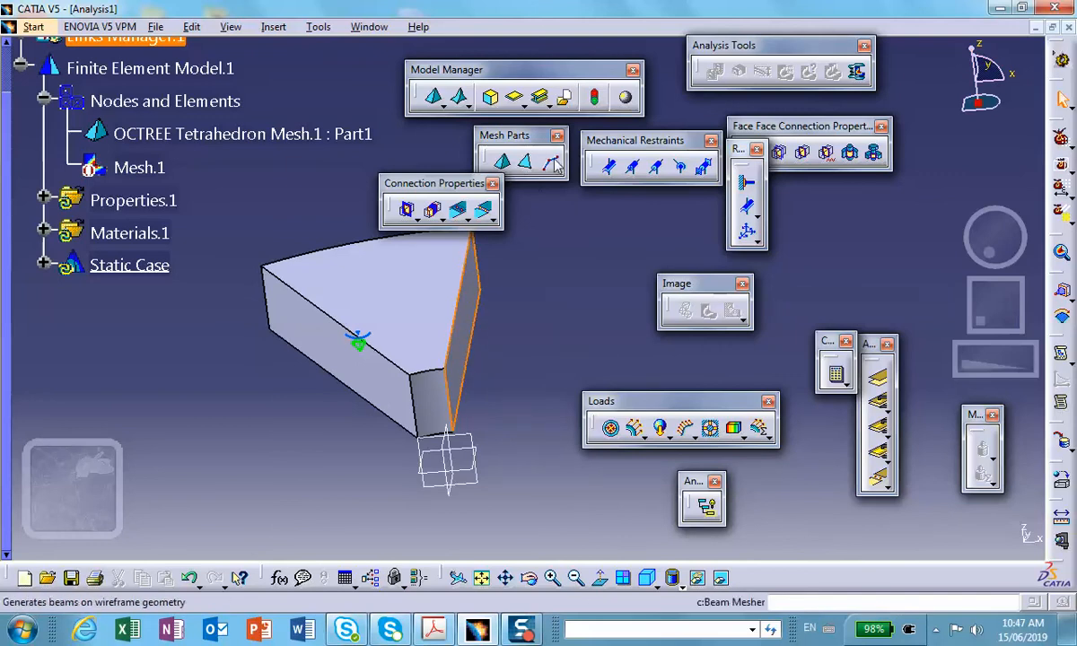
pyautogui.click(746, 206)
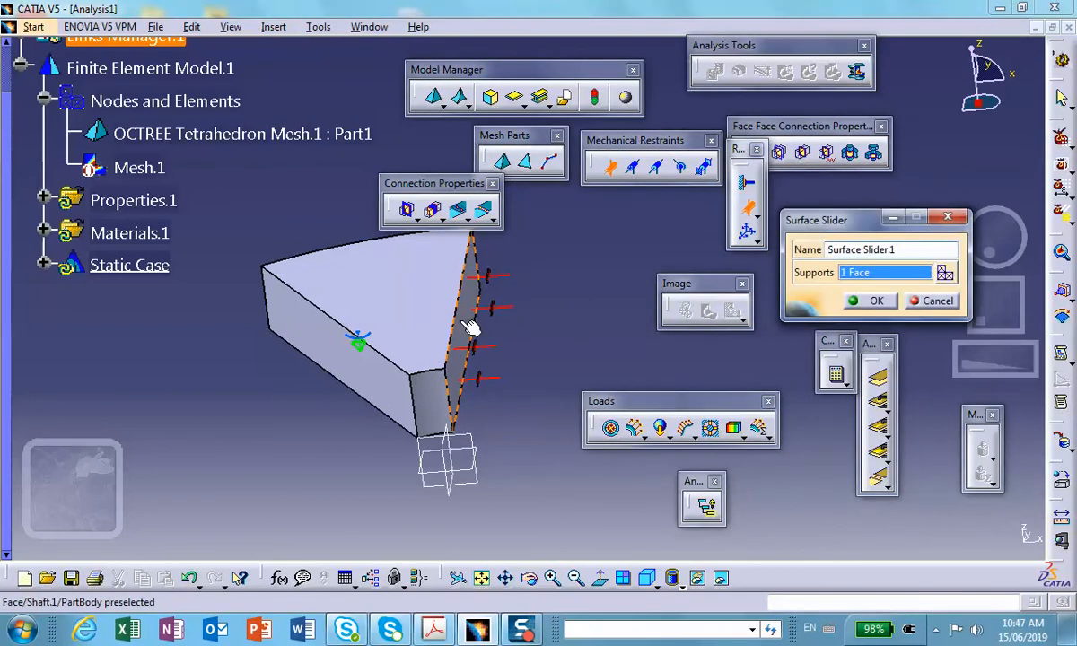
pyautogui.click(867, 301)
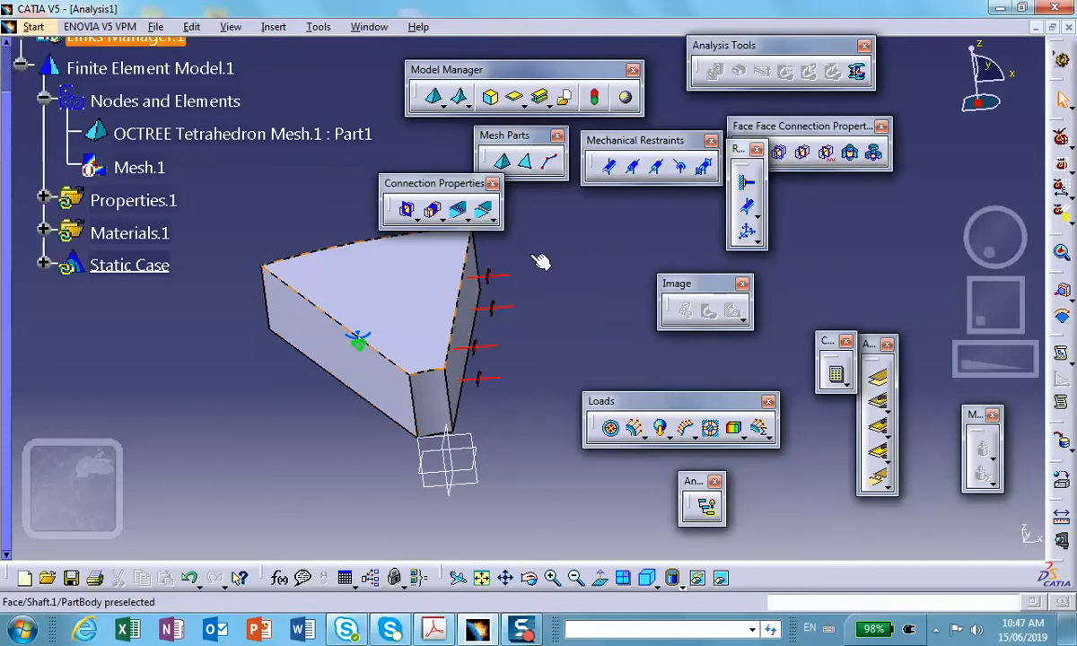
pyautogui.click(752, 210)
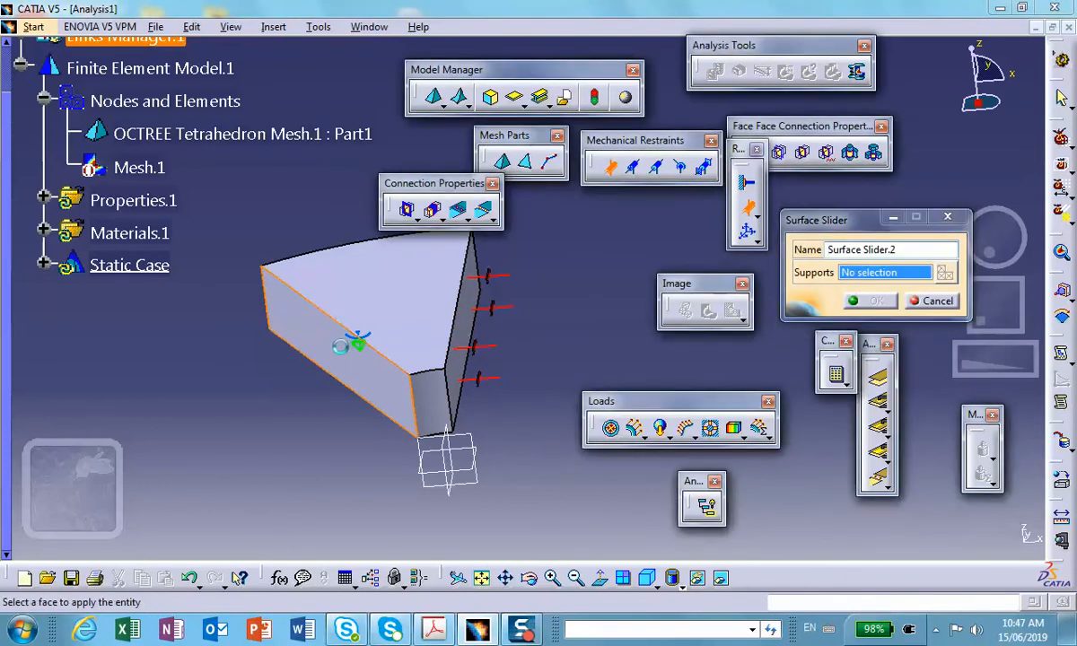
pyautogui.click(296, 346)
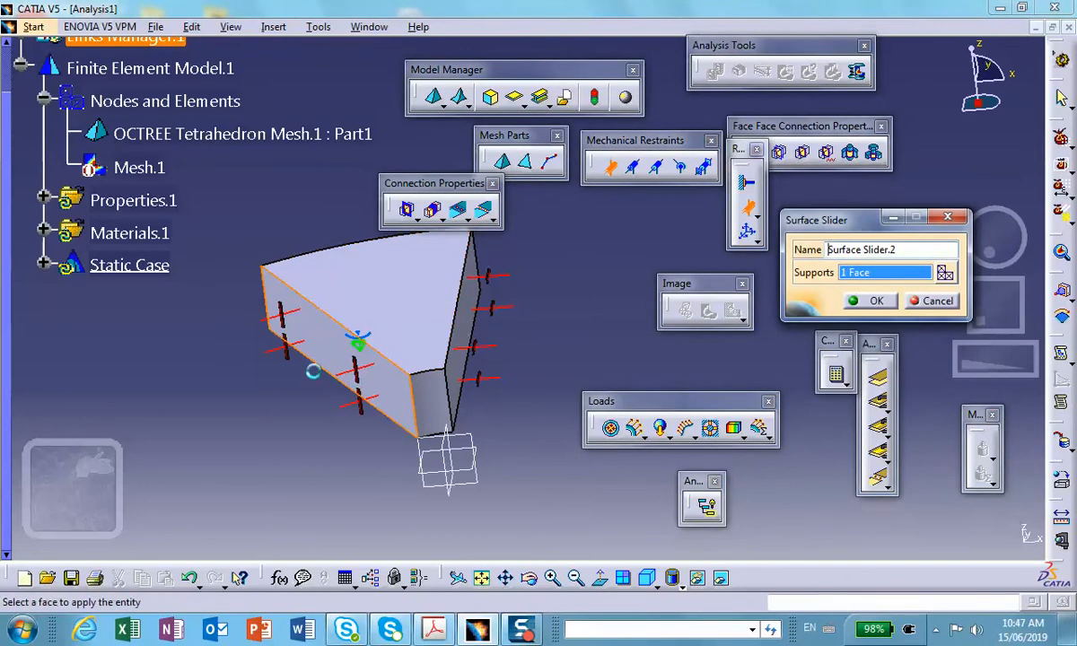
pyautogui.click(933, 301)
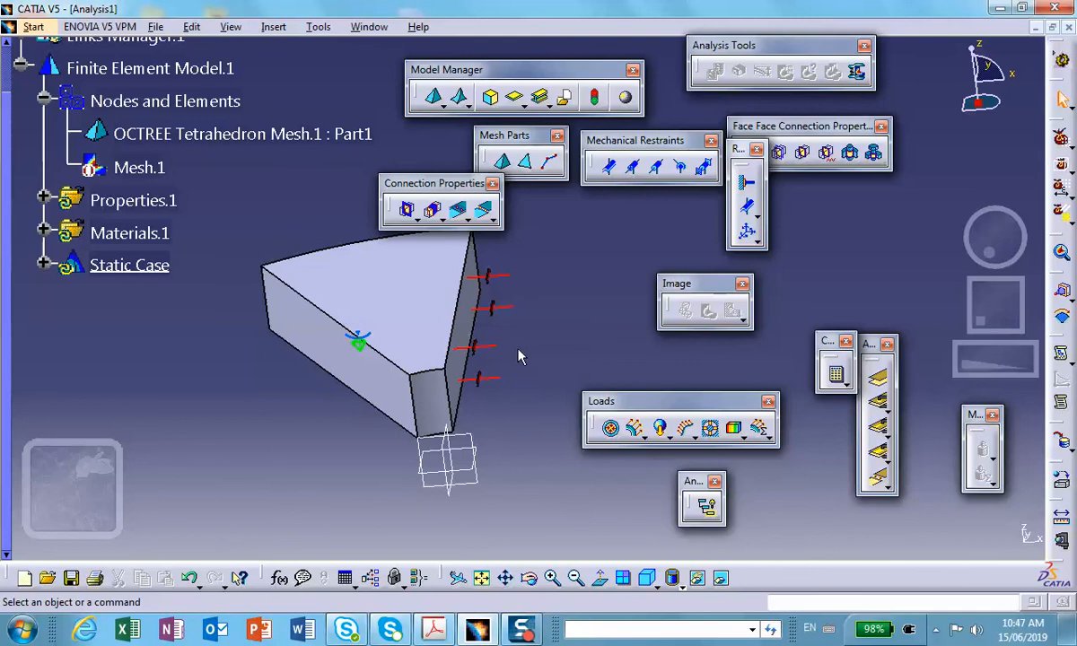
# Minimize the analysis document to return to the Part1 document.
pyautogui.moveTo(541, 343)
pyautogui.mouseDown(button='middle')
pyautogui.moveTo(505, 308)
pyautogui.moveTo(534, 341)
pyautogui.mouseUp(button='middle')
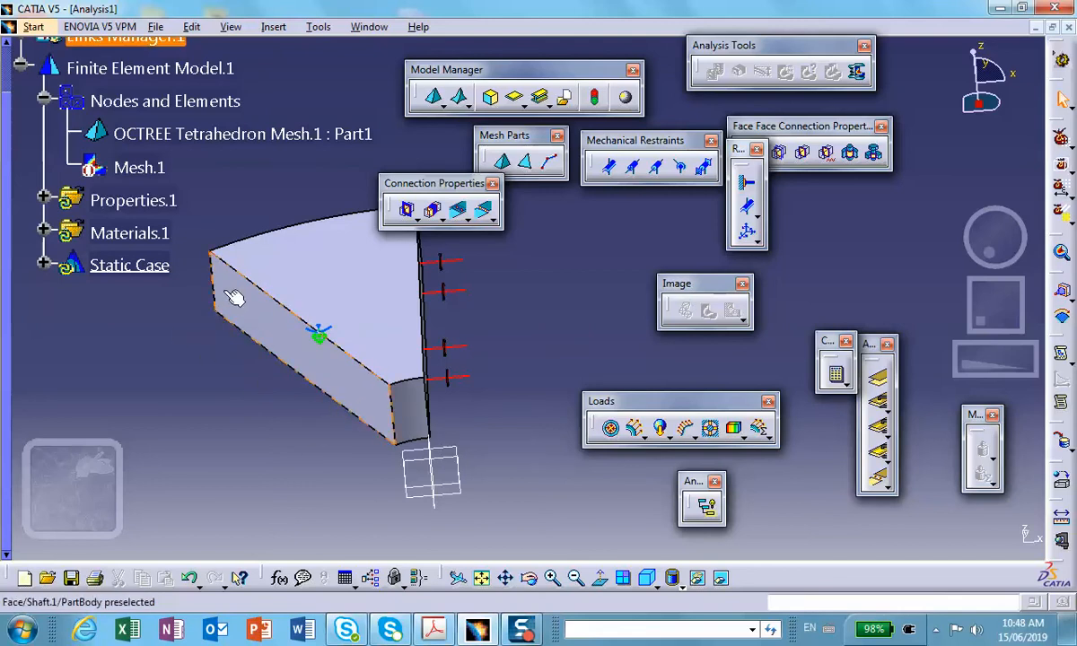
pyautogui.moveTo(359, 411)
pyautogui.mouseDown(button='middle')
pyautogui.moveTo(335, 408)
pyautogui.moveTo(346, 411)
pyautogui.mouseUp(button='middle')
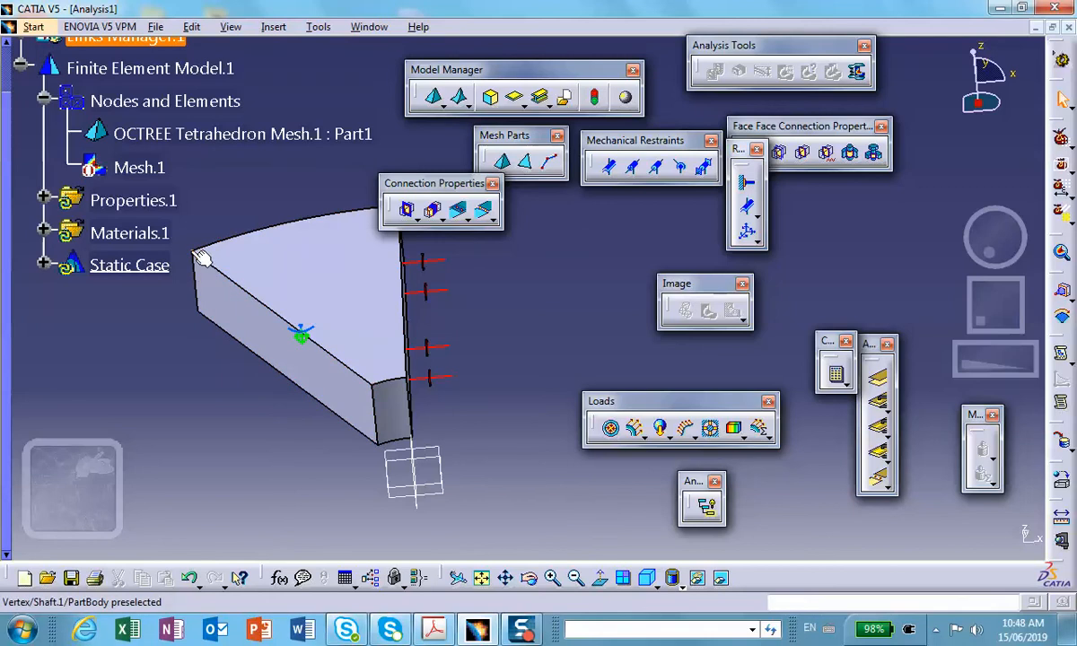
pyautogui.click(1035, 29)
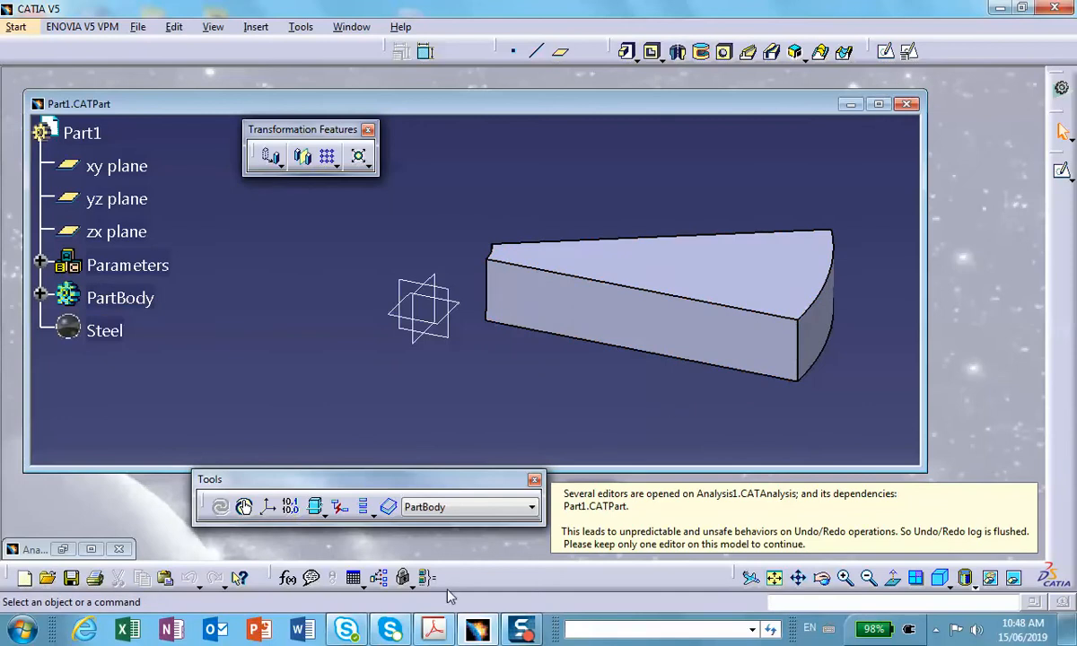
# Create a Standard axis system with its origin at the sector's upper outer vertex and its Y axis along the slanted radial edge.
pyautogui.click(267, 508)
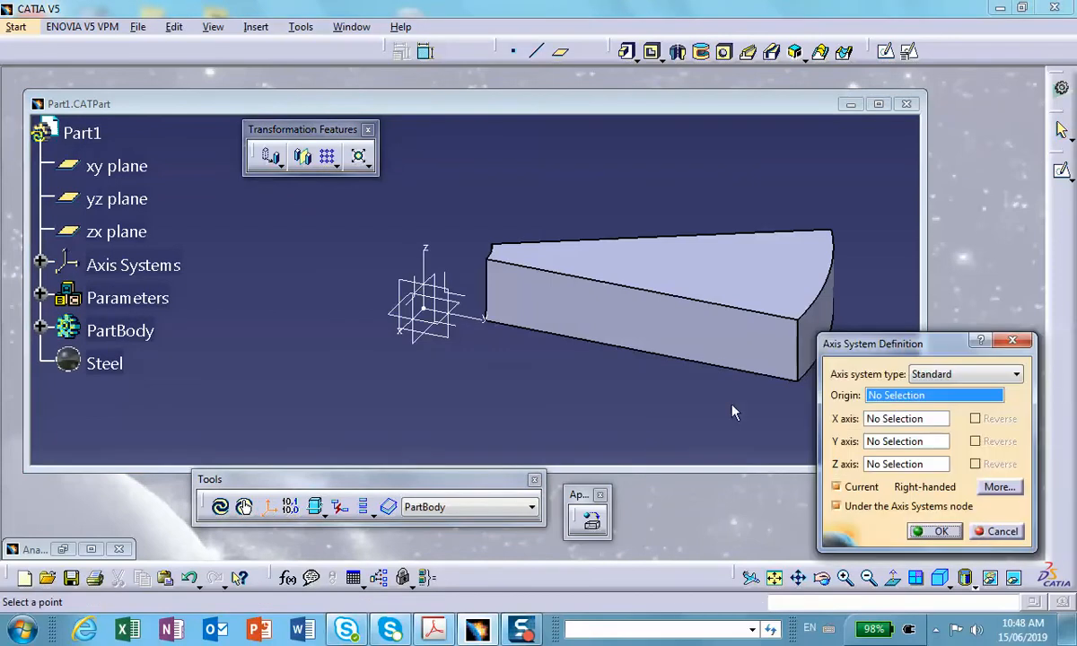
pyautogui.moveTo(284, 384); pyautogui.dragTo(502, 420, button='middle')
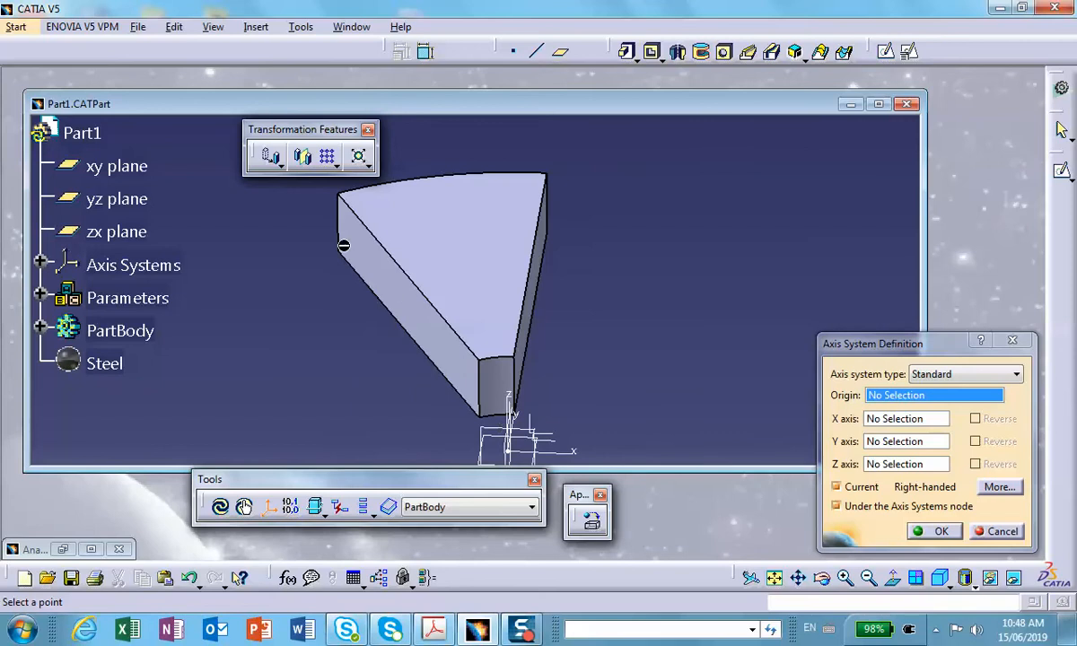
pyautogui.click(342, 193)
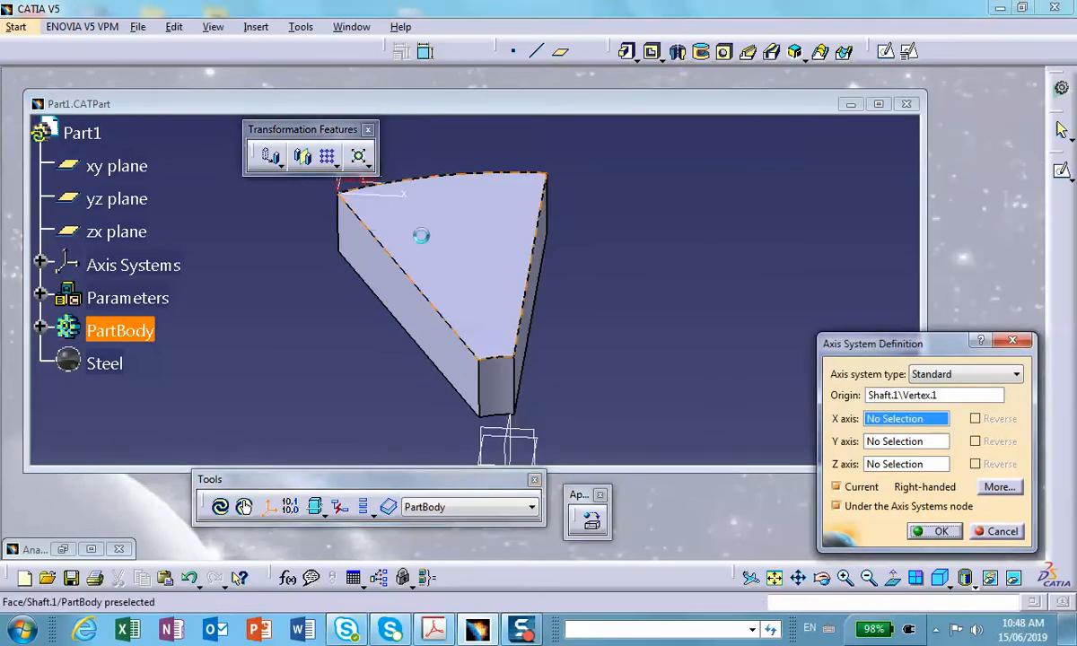
pyautogui.moveTo(516, 250); pyautogui.dragTo(631, 305, button='middle')
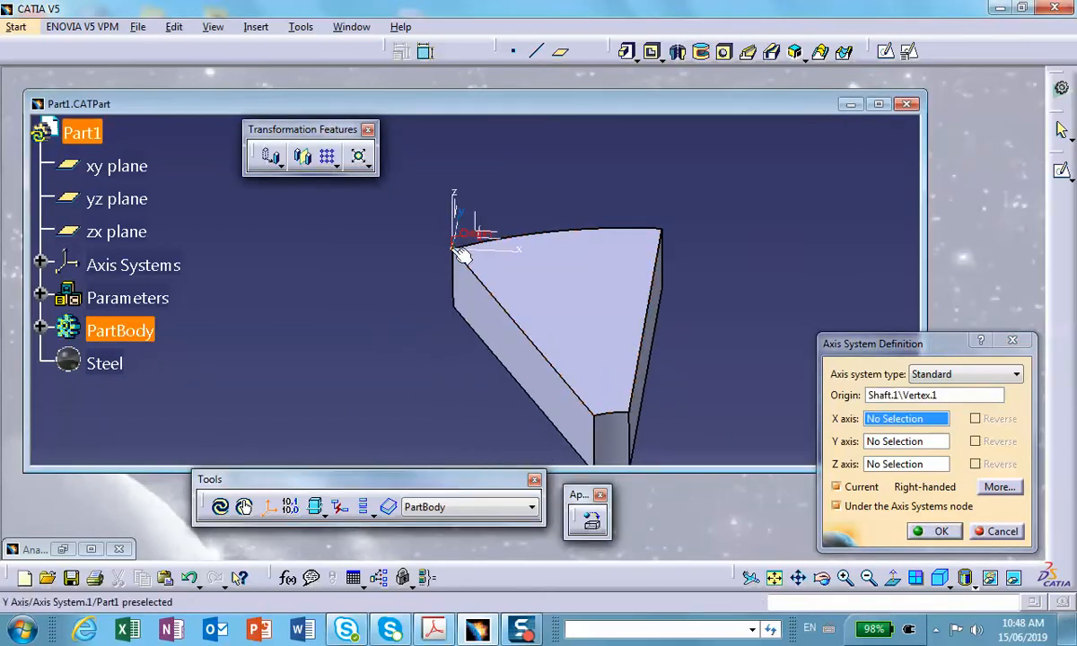
pyautogui.moveTo(529, 362); pyautogui.dragTo(516, 309, button='middle')
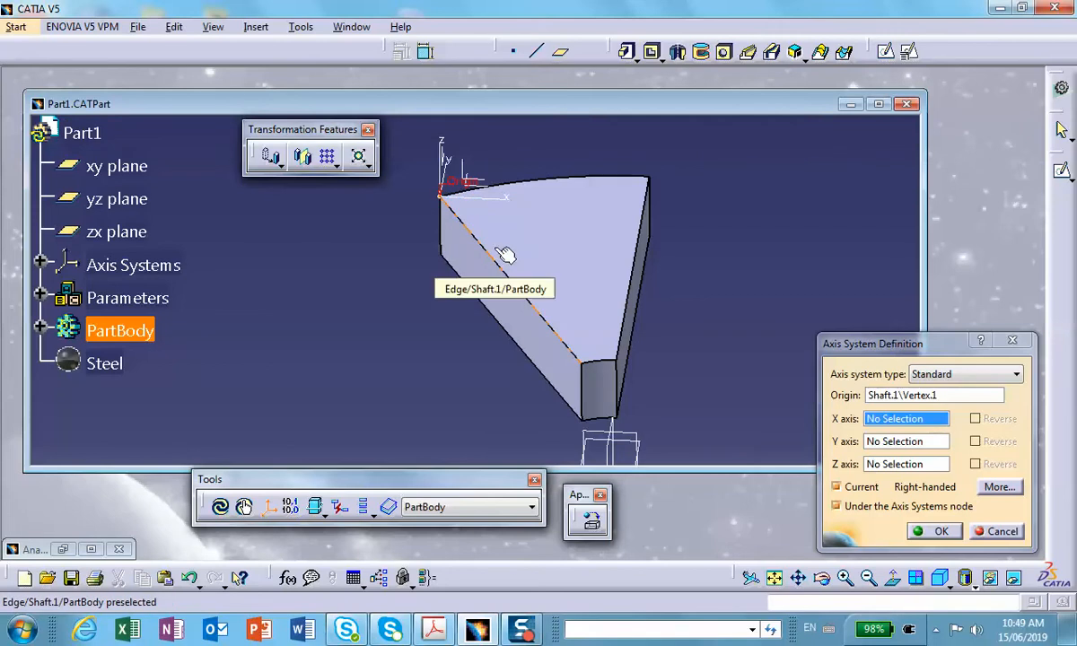
pyautogui.click(903, 449)
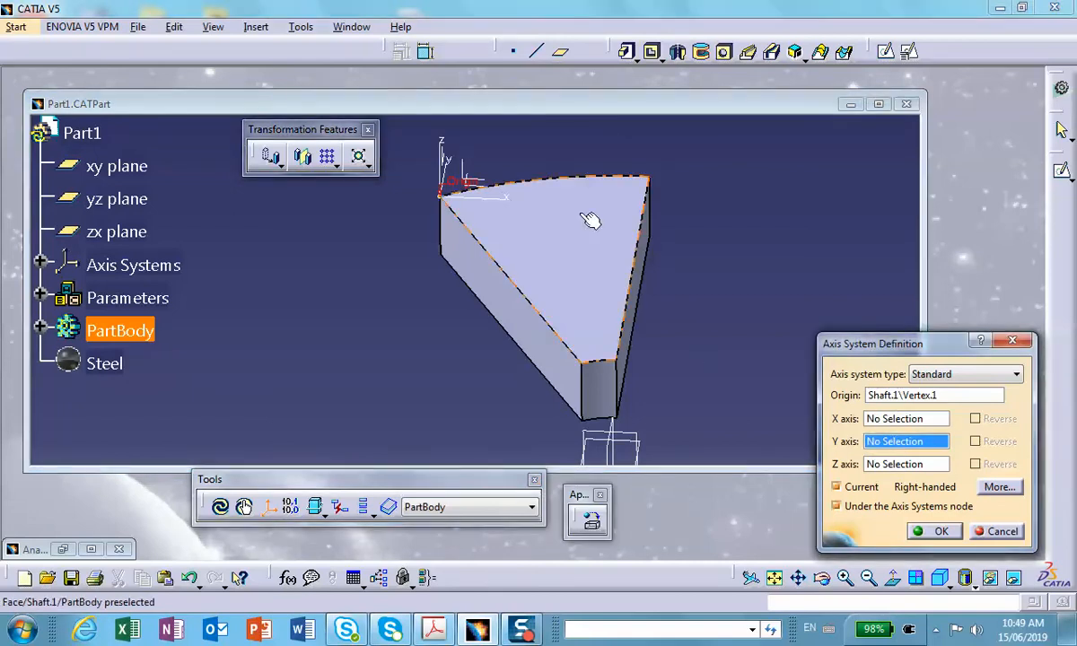
pyautogui.click(511, 280)
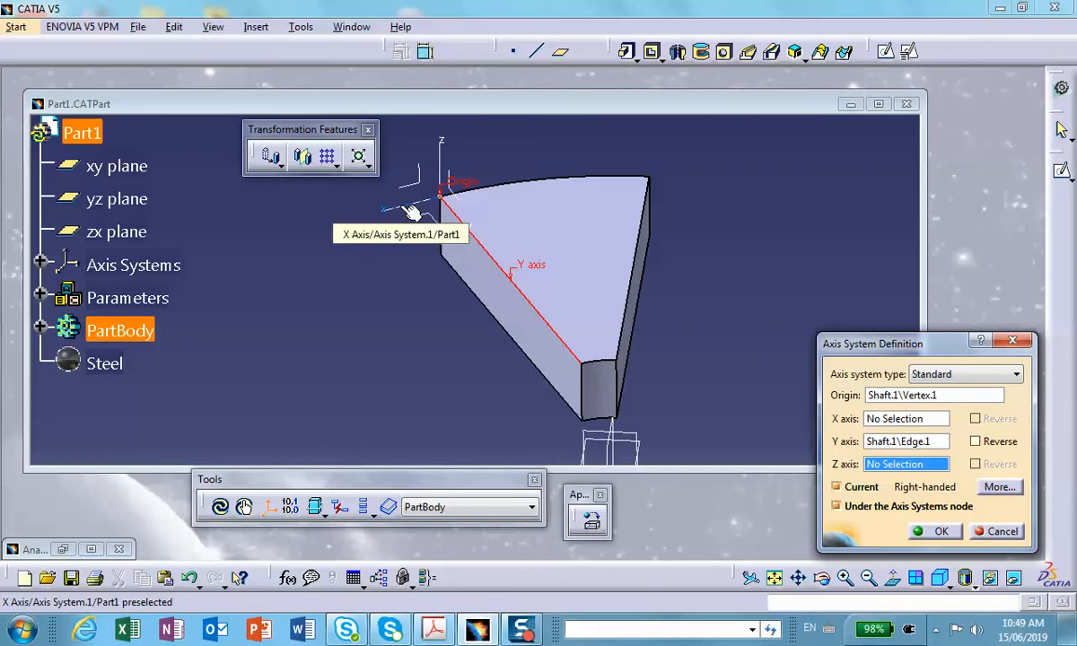
pyautogui.click(940, 531)
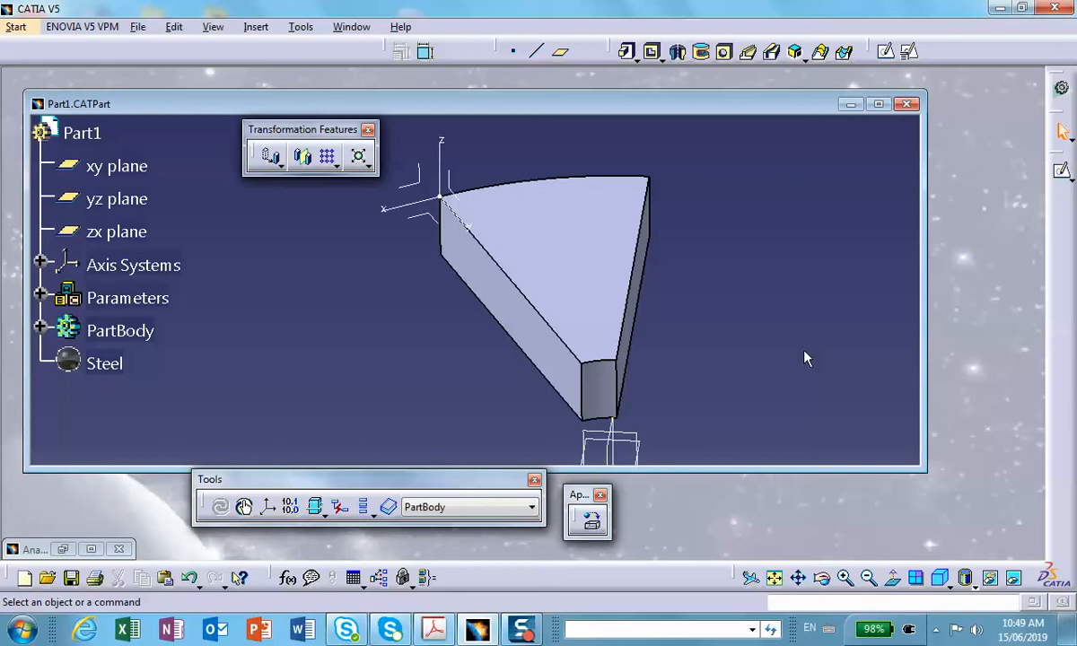
# Save the part document and return to the maximized analysis document.
pyautogui.click(71, 577)
pyautogui.click(91, 549)
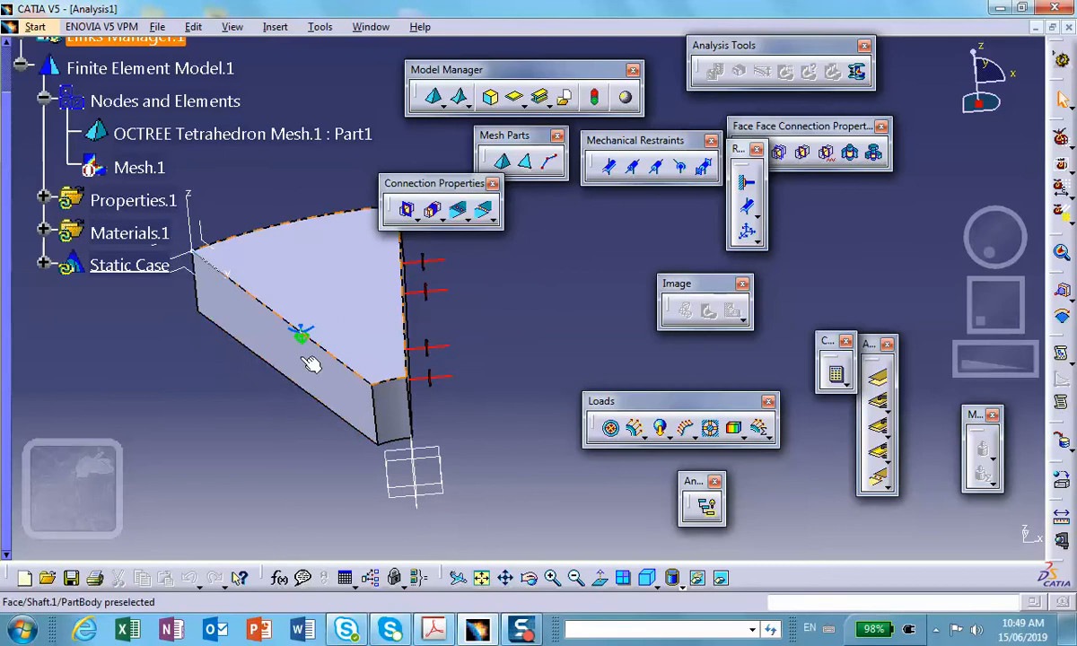
pyautogui.moveTo(310, 363); pyautogui.dragTo(420, 409, button='middle')
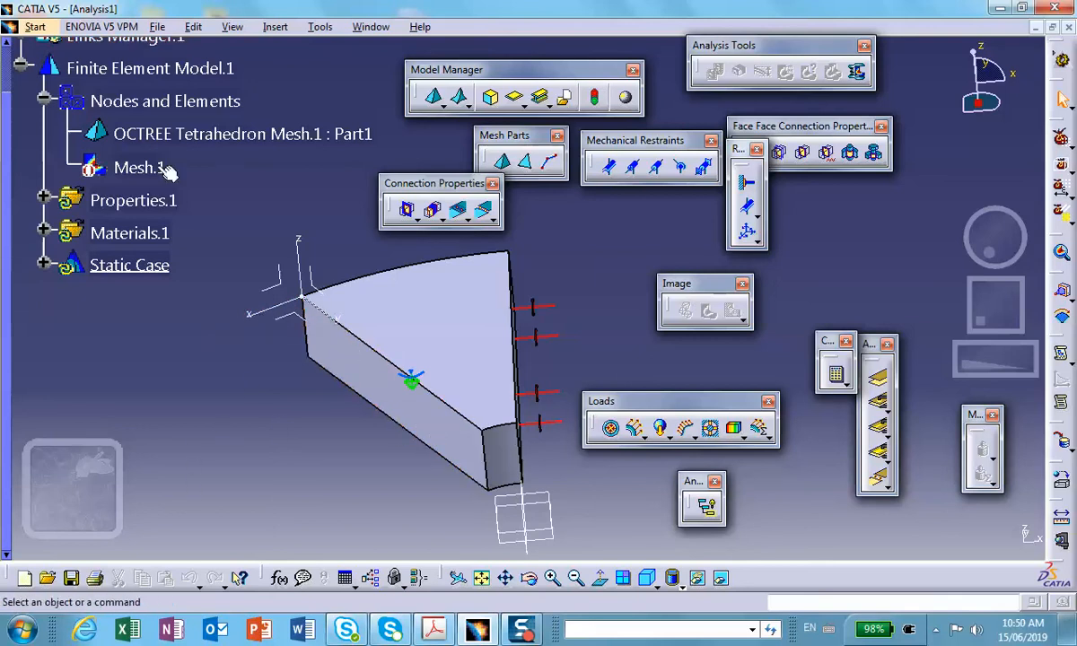
# Save the new analysis as Analysis1.CATAnalysis in the rotating-disk folder through Save Management.
pyautogui.click(158, 28)
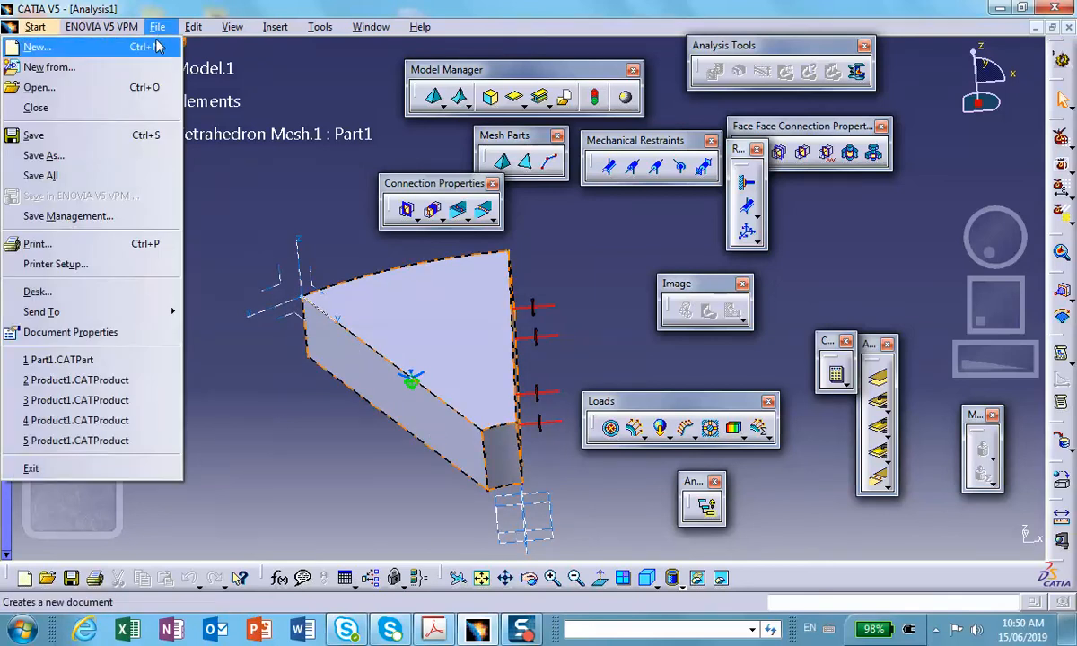
pyautogui.click(68, 217)
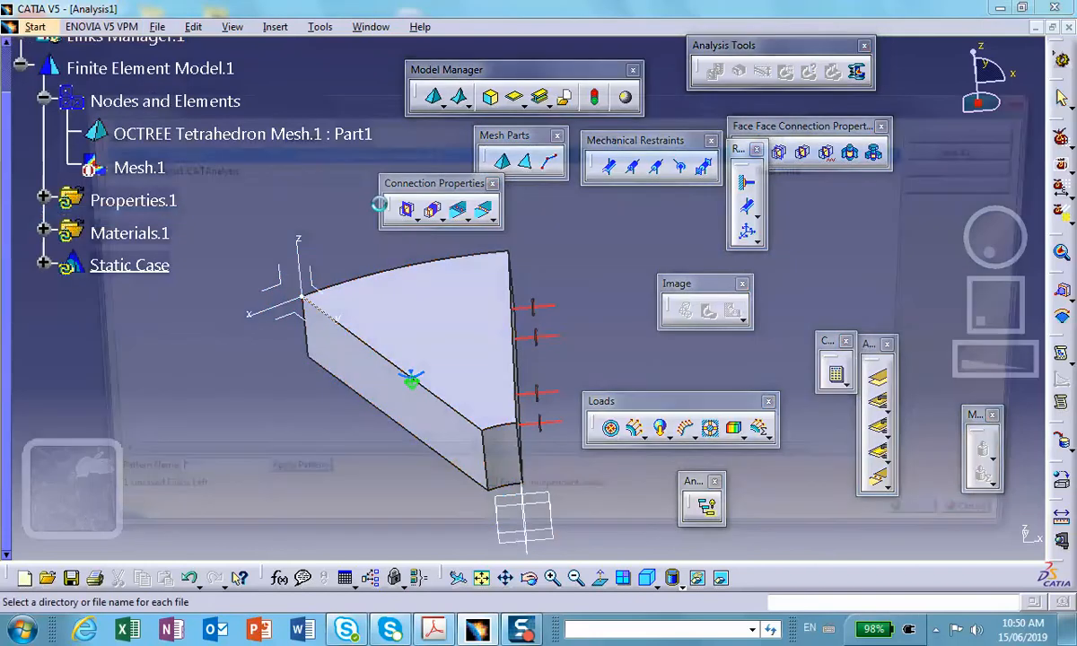
pyautogui.click(209, 168)
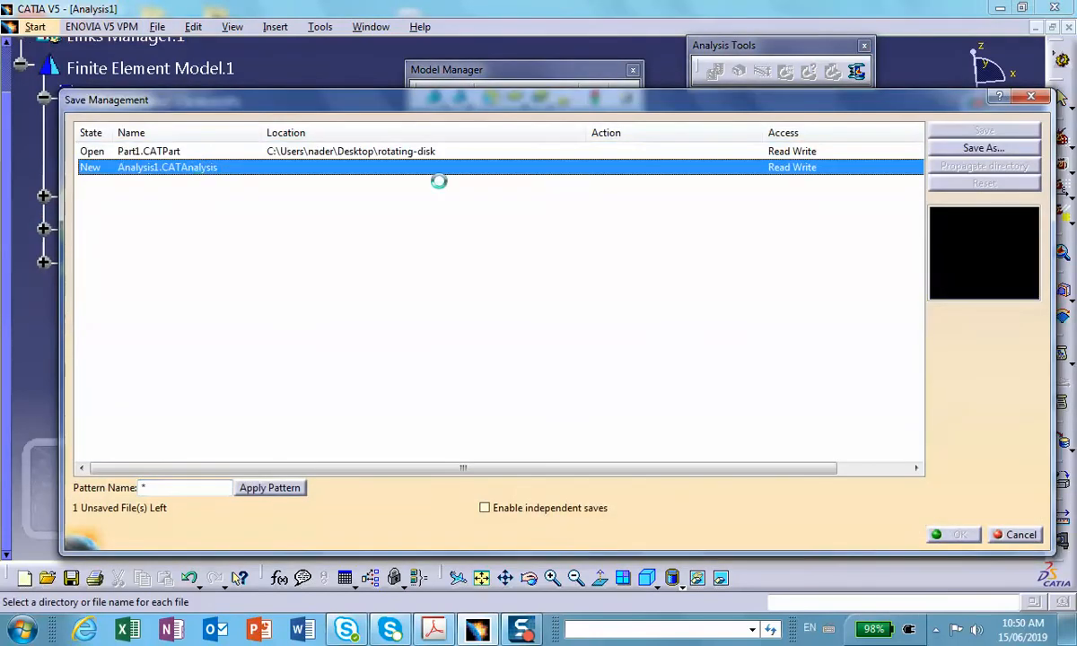
pyautogui.click(962, 151)
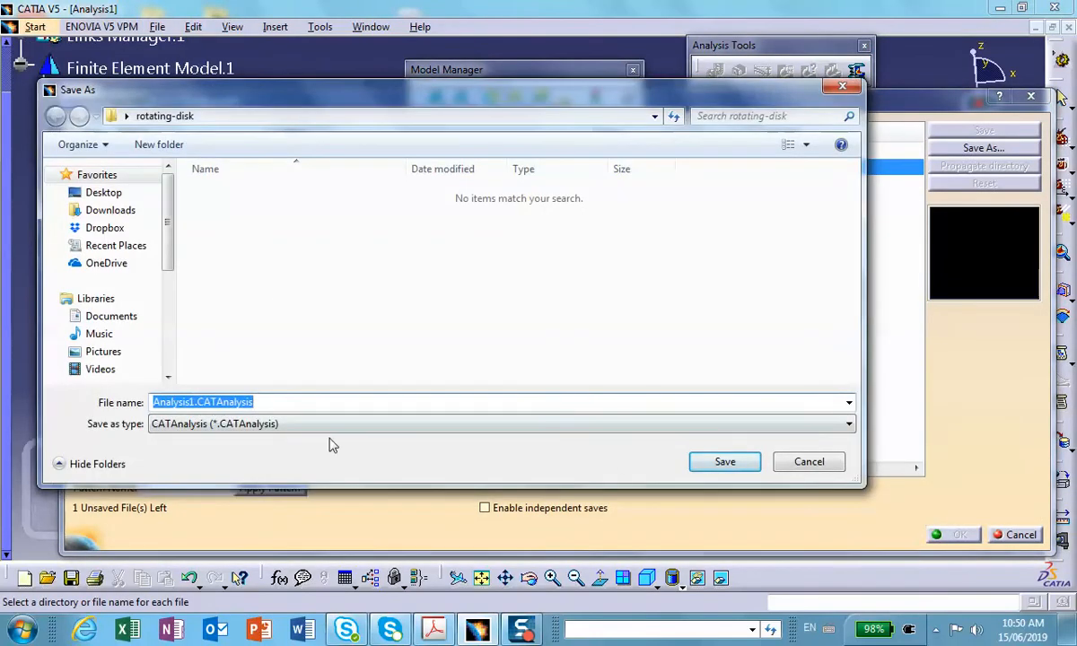
pyautogui.click(722, 461)
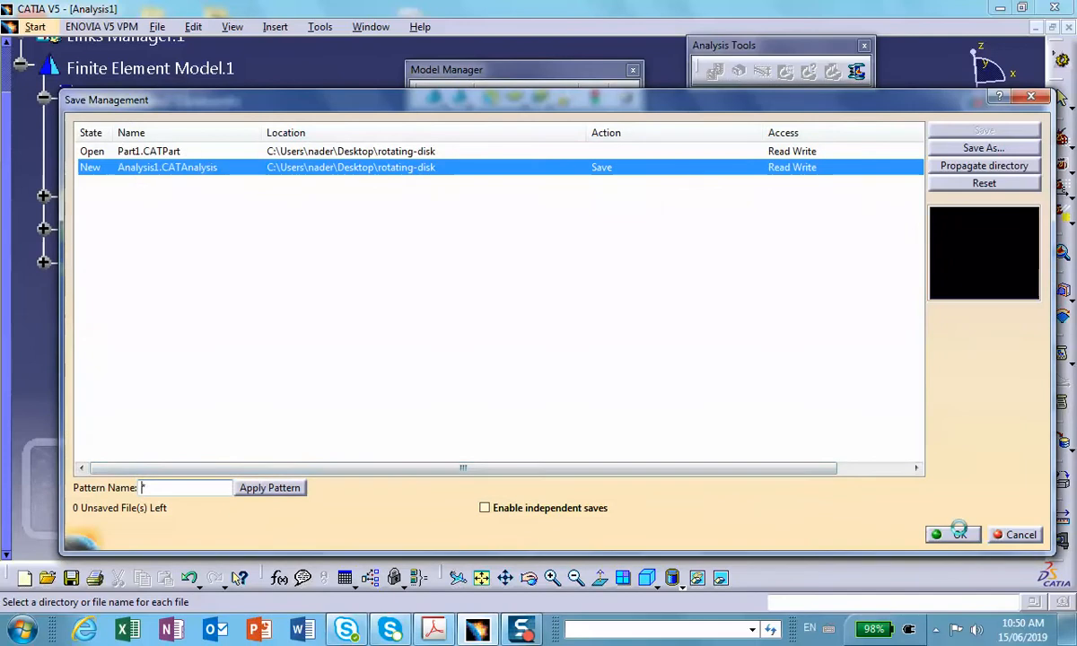
pyautogui.click(959, 533)
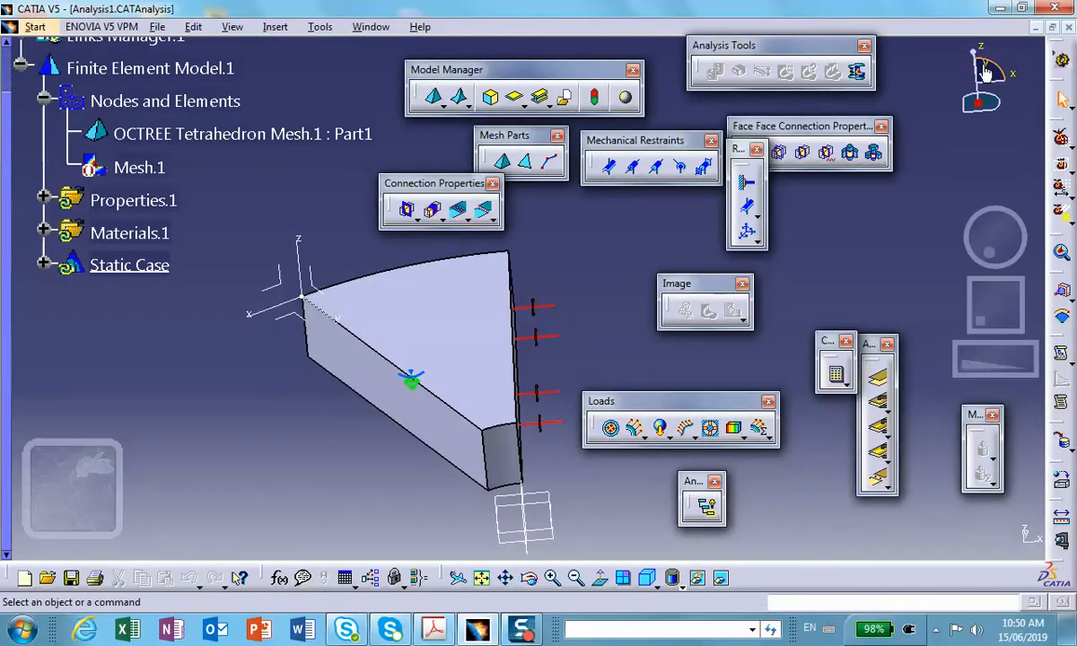
# Start a User-defined Restraint with axis system type User and Axis System.1 as the current axis.
pyautogui.moveTo(281, 325); pyautogui.dragTo(286, 307, button='middle')
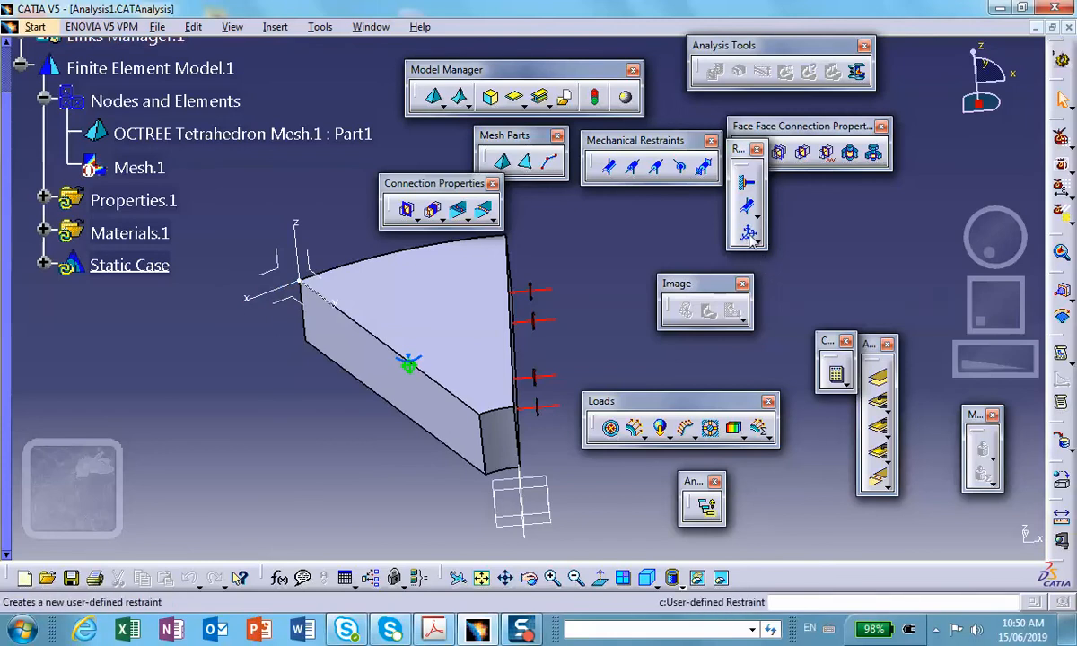
pyautogui.moveTo(737, 149); pyautogui.dragTo(804, 196)
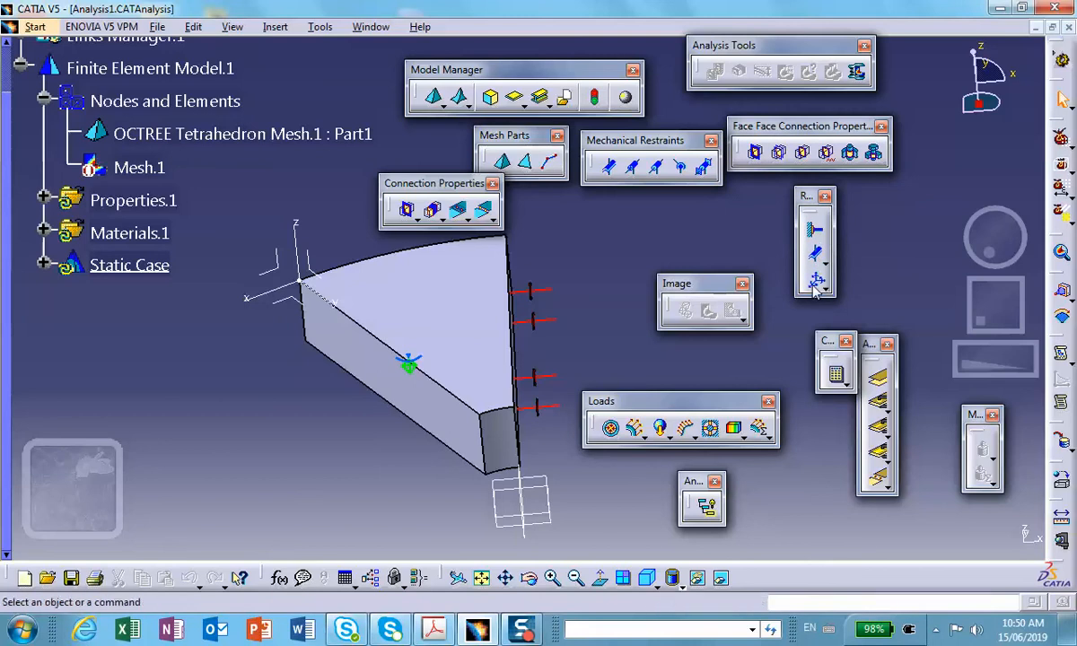
pyautogui.click(817, 282)
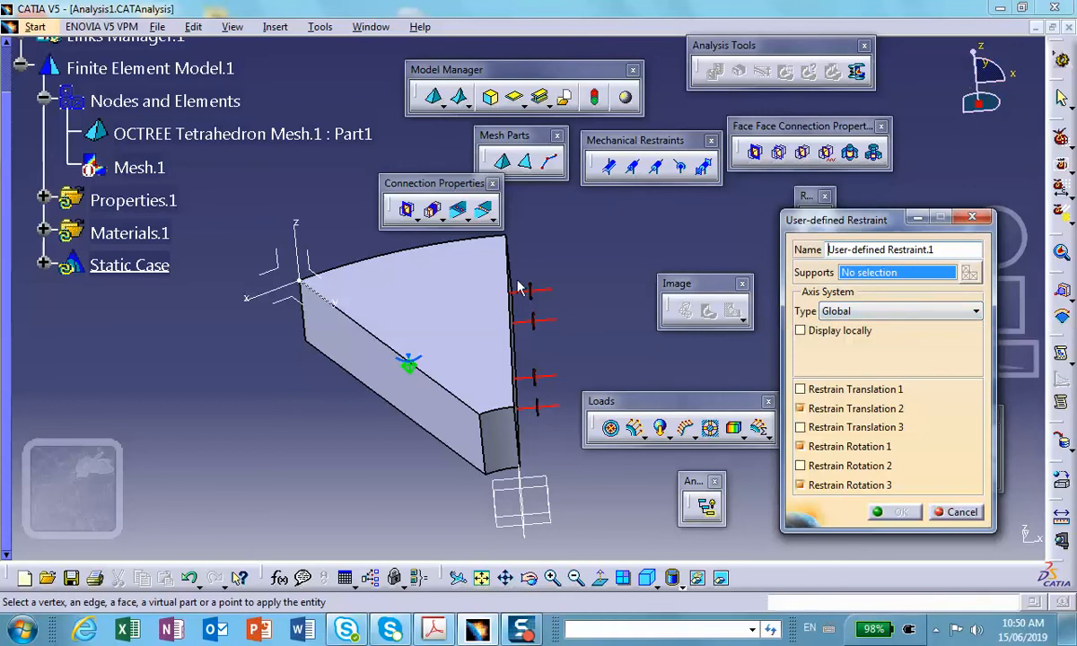
pyautogui.click(938, 312)
pyautogui.click(906, 353)
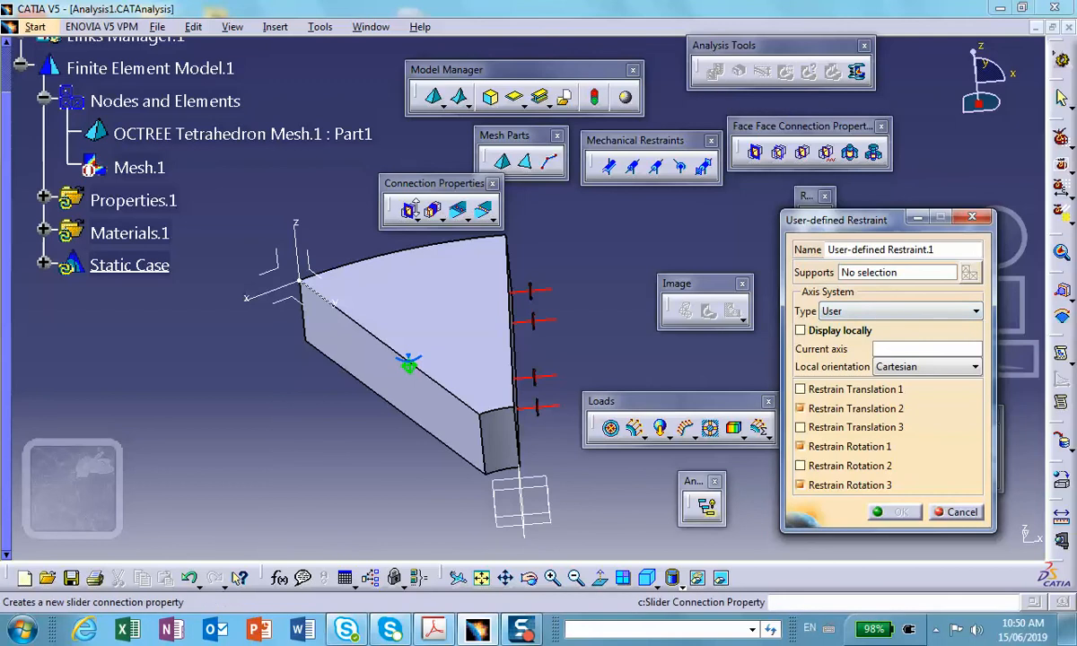
pyautogui.click(308, 254)
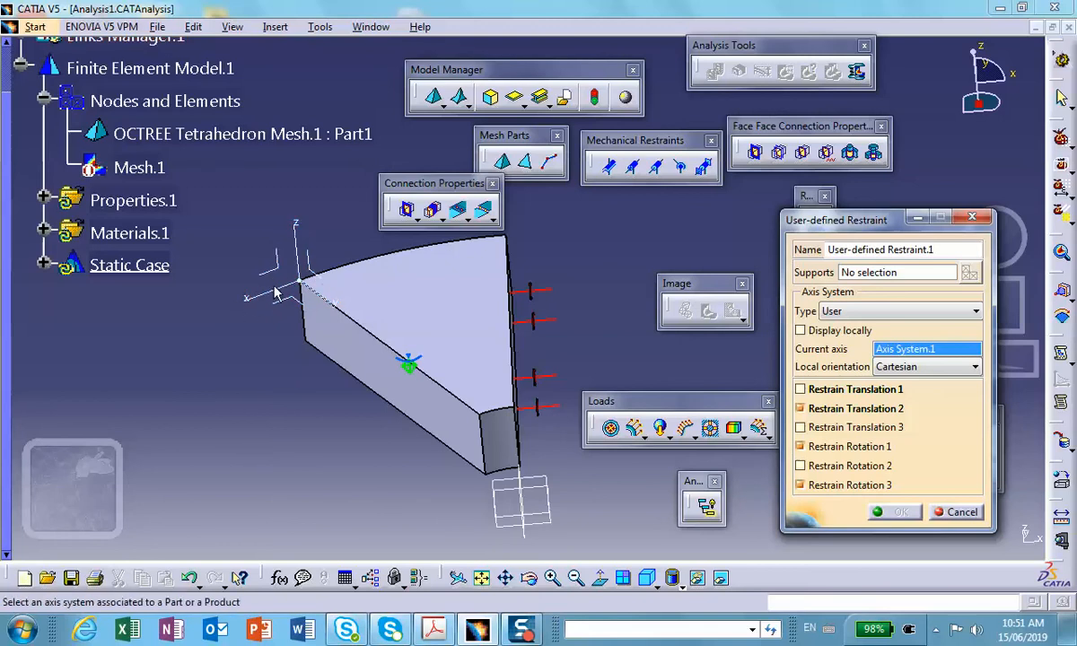
# Restrain only Translation 1, releasing Translation 2, Rotation 1 and Rotation 3.
pyautogui.click(799, 389)
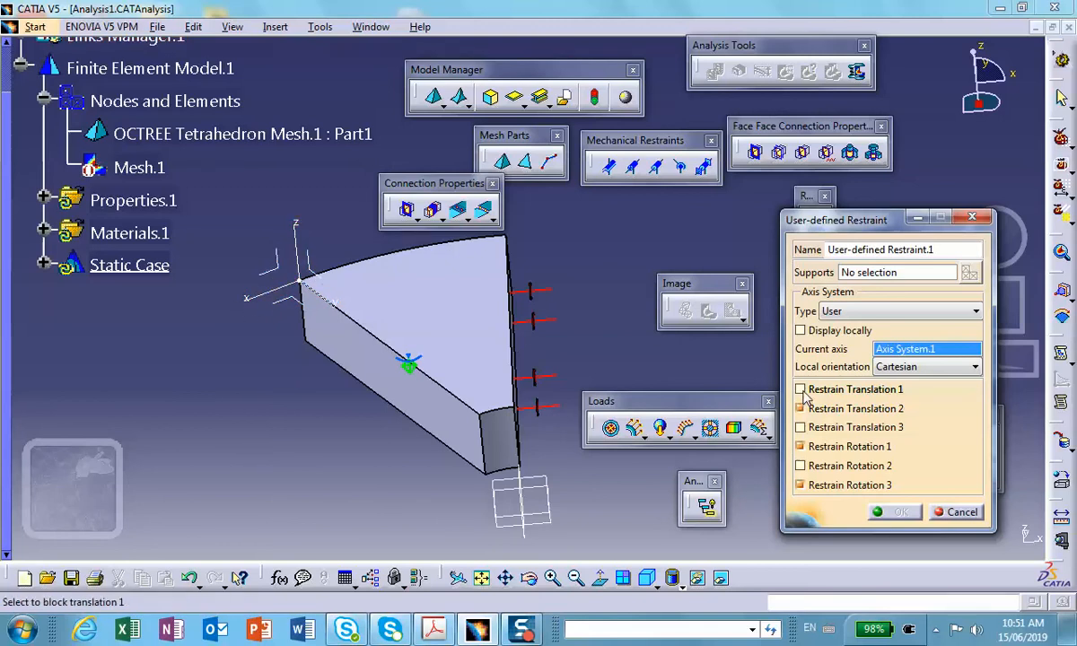
pyautogui.click(800, 408)
pyautogui.click(799, 447)
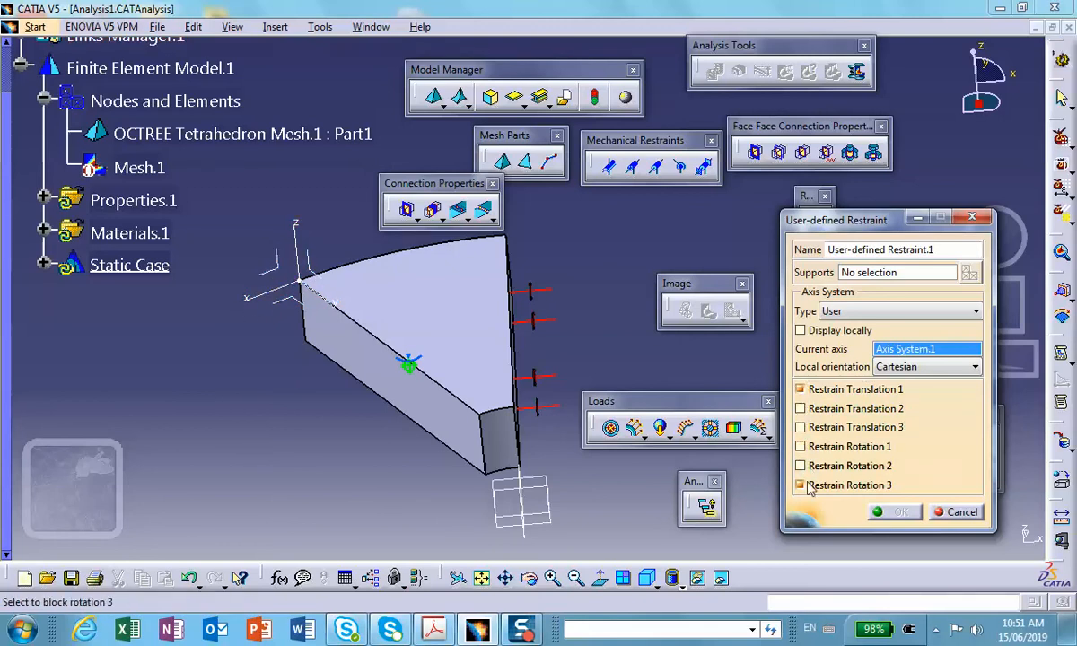
pyautogui.click(800, 485)
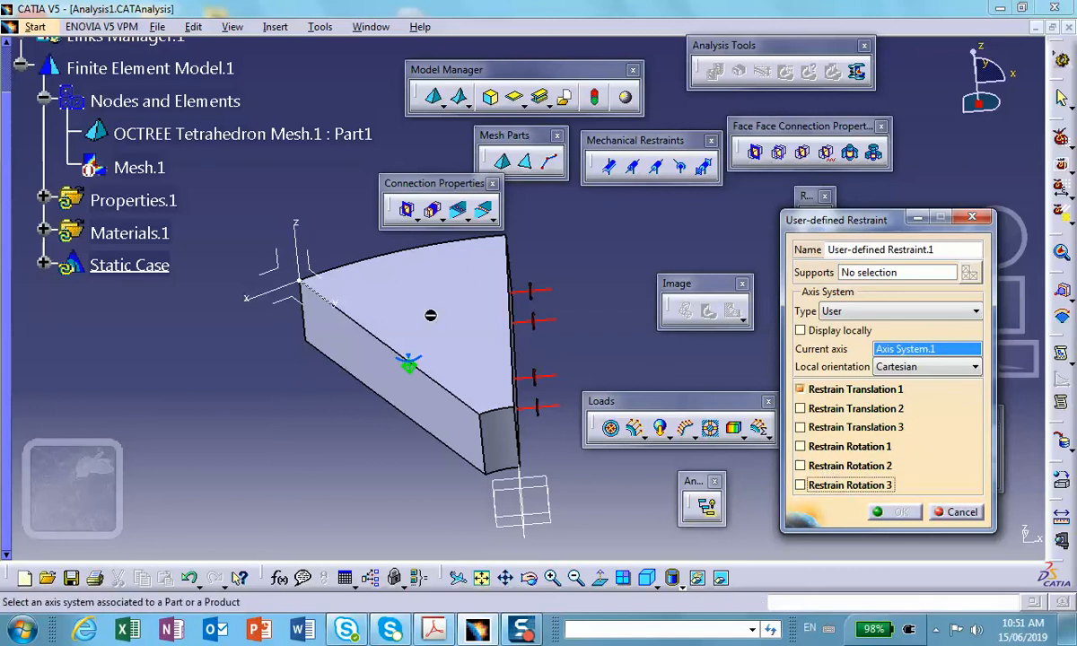
# Apply the user-defined restraint to the sector's slanted radial side face and save the analysis.
pyautogui.moveTo(585, 255); pyautogui.dragTo(603, 272, button='middle')
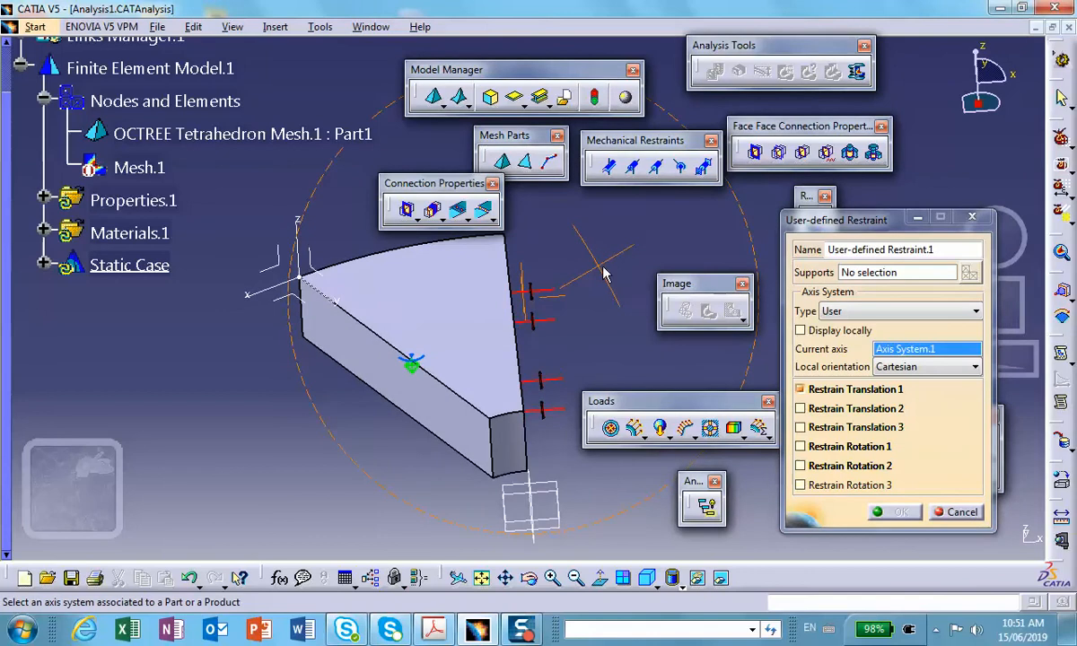
pyautogui.click(870, 278)
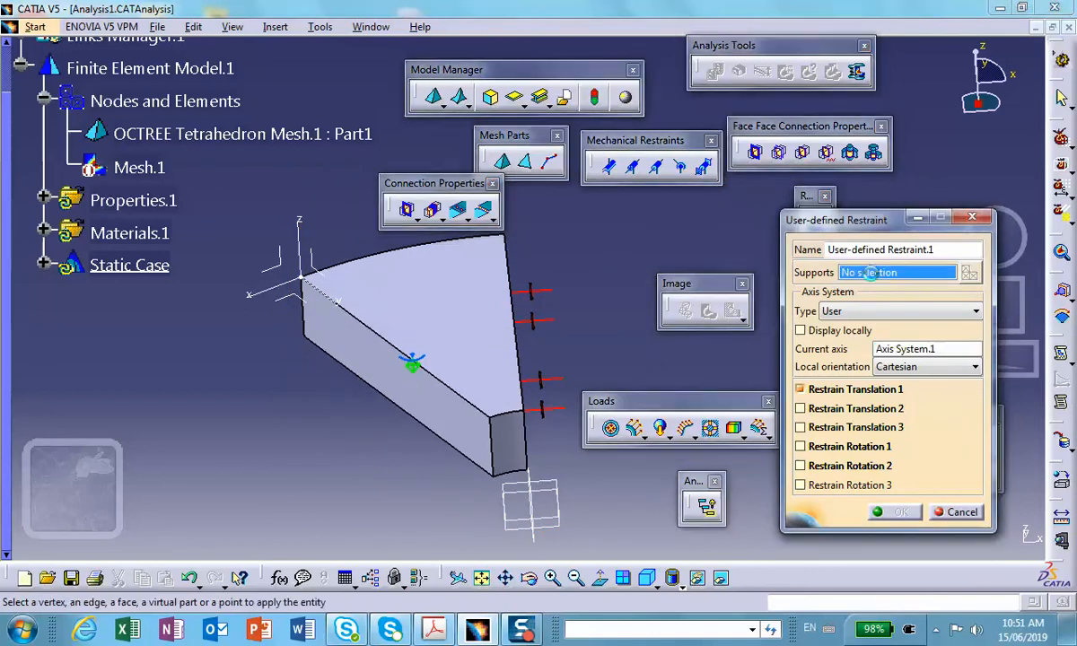
pyautogui.click(386, 366)
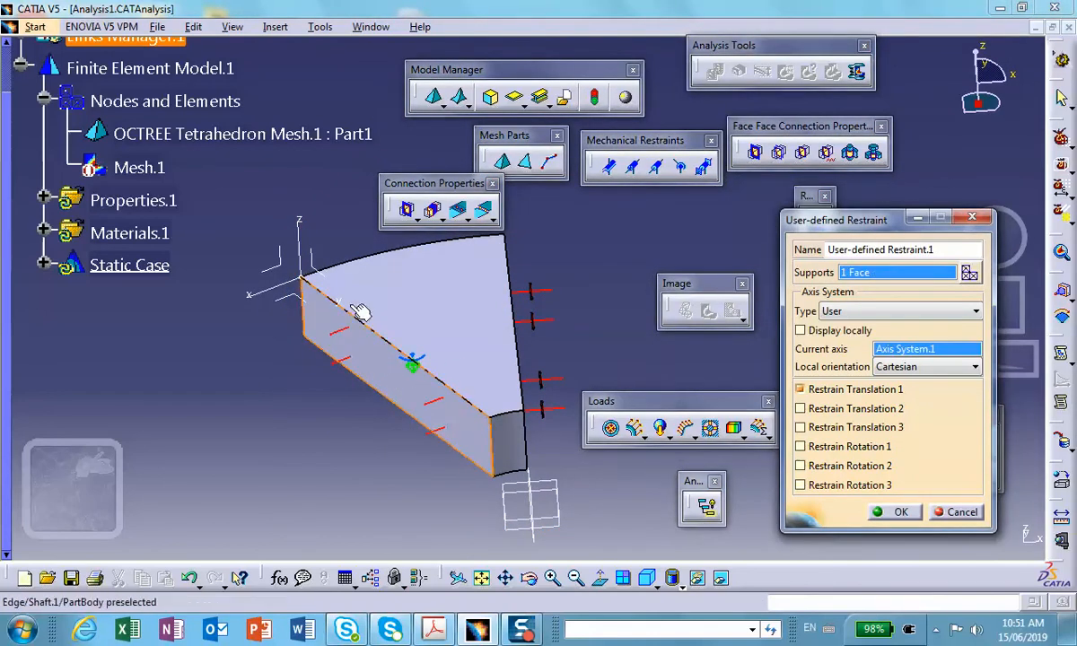
pyautogui.moveTo(374, 360); pyautogui.dragTo(314, 350, button='middle')
pyautogui.moveTo(404, 346); pyautogui.dragTo(503, 361, button='middle')
pyautogui.click(903, 510)
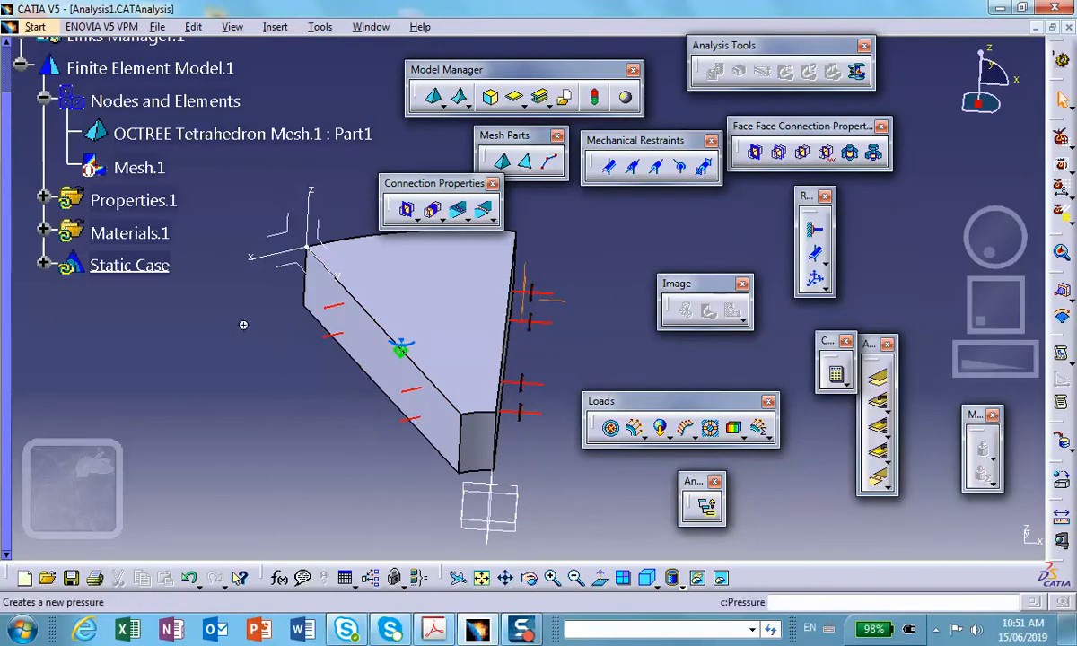
pyautogui.moveTo(240, 325); pyautogui.dragTo(202, 341, button='middle')
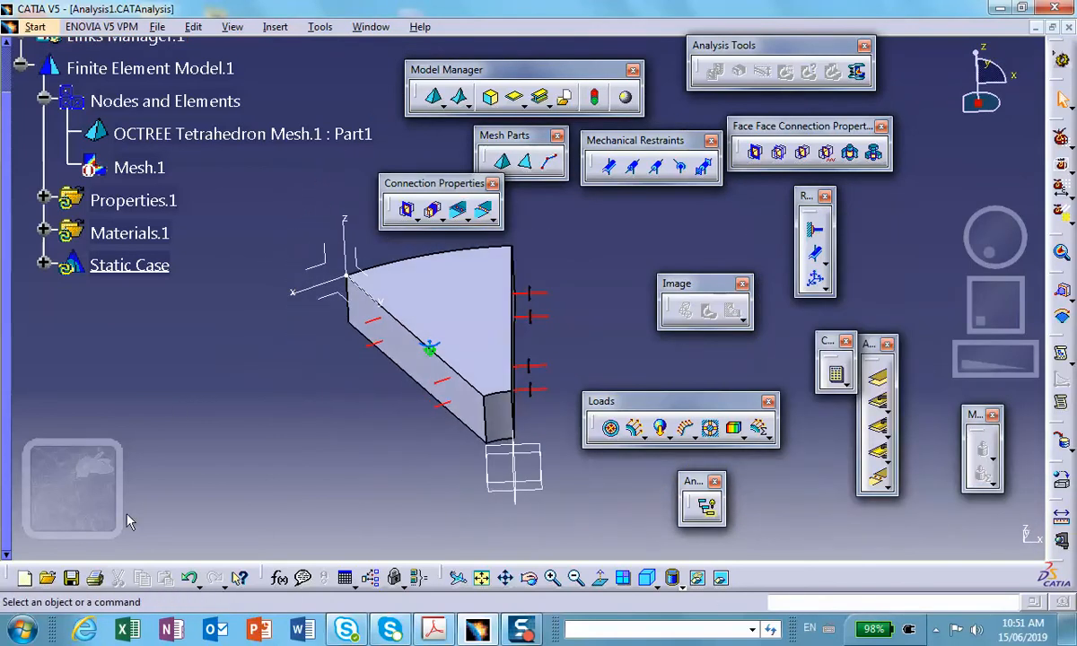
pyautogui.click(71, 578)
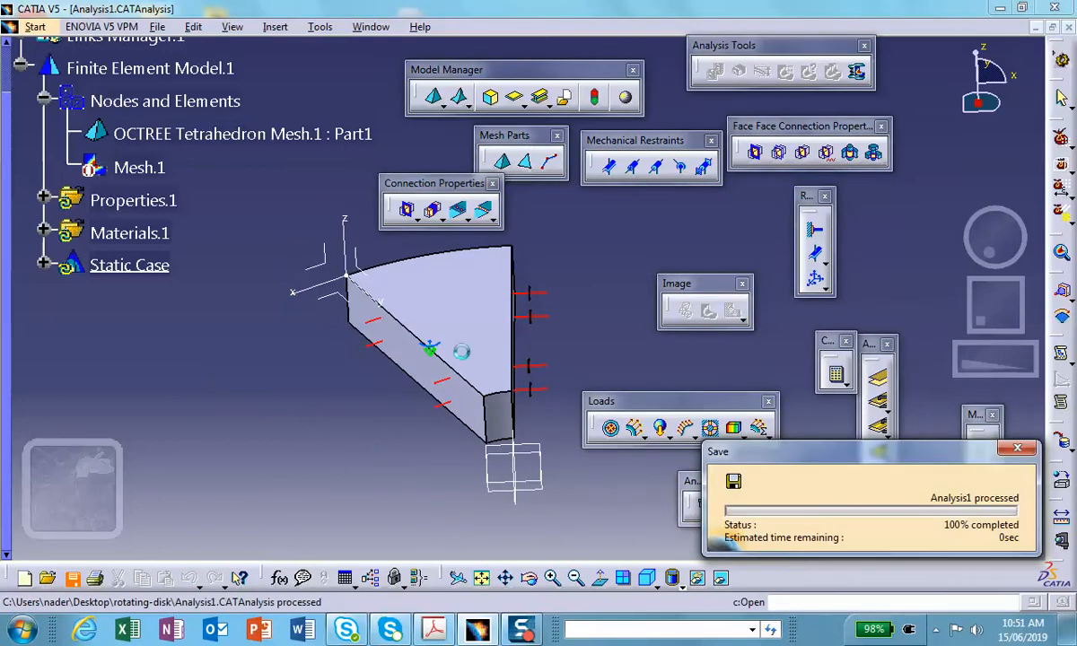
# Move the Loads toolbar closer to the sector model.
pyautogui.moveTo(560, 463); pyautogui.dragTo(513, 483, button='middle')
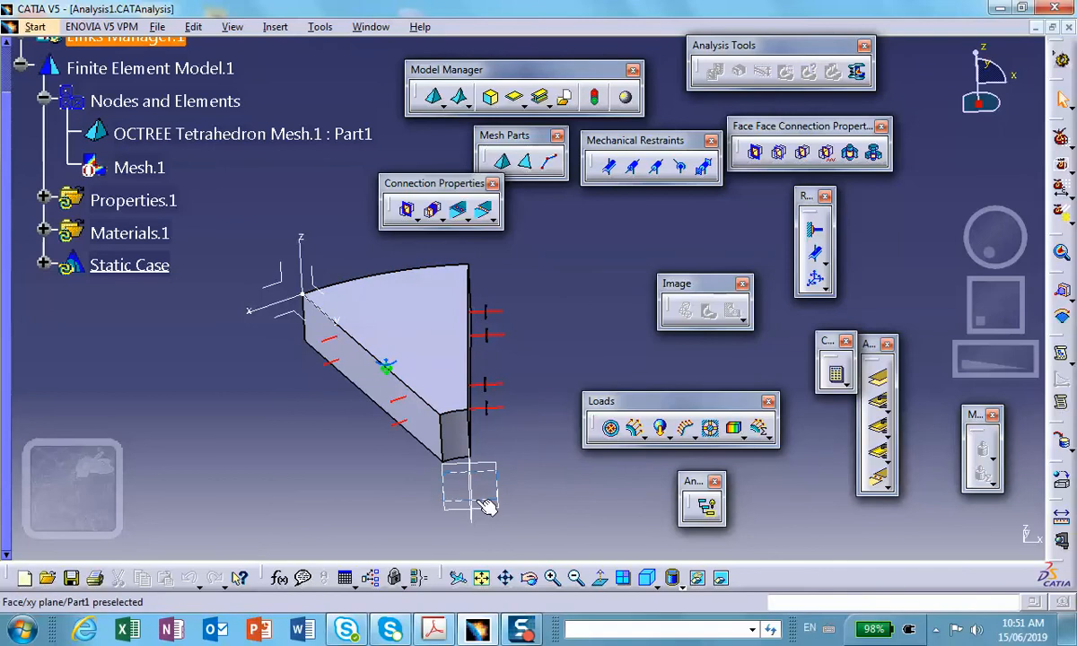
pyautogui.moveTo(478, 524); pyautogui.dragTo(462, 427, button='middle')
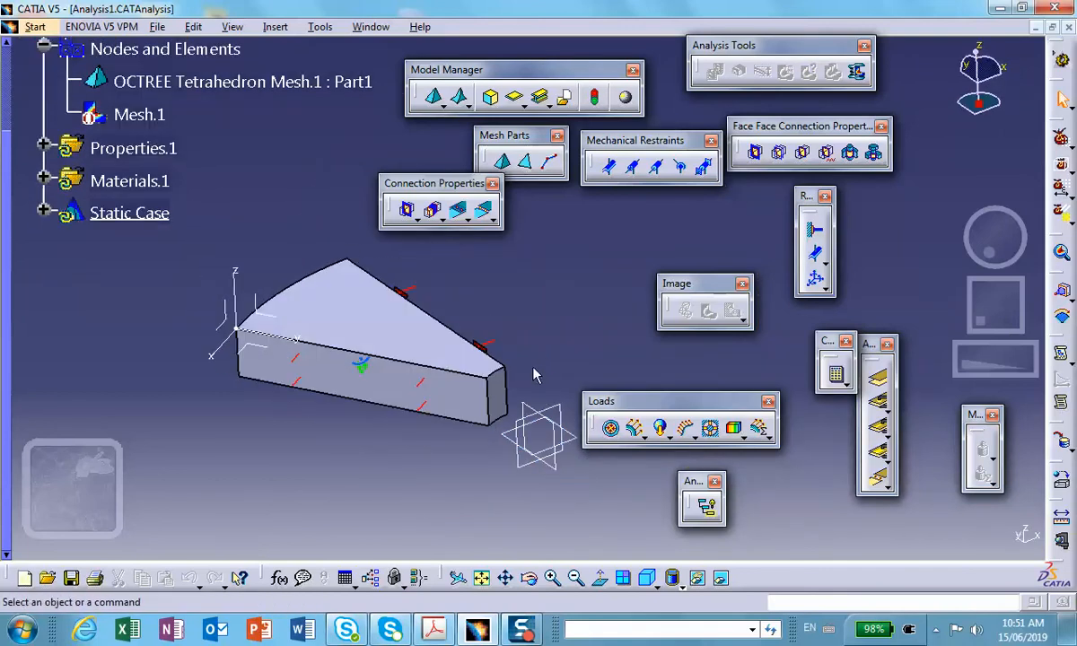
pyautogui.moveTo(534, 373); pyautogui.dragTo(474, 392, button='middle')
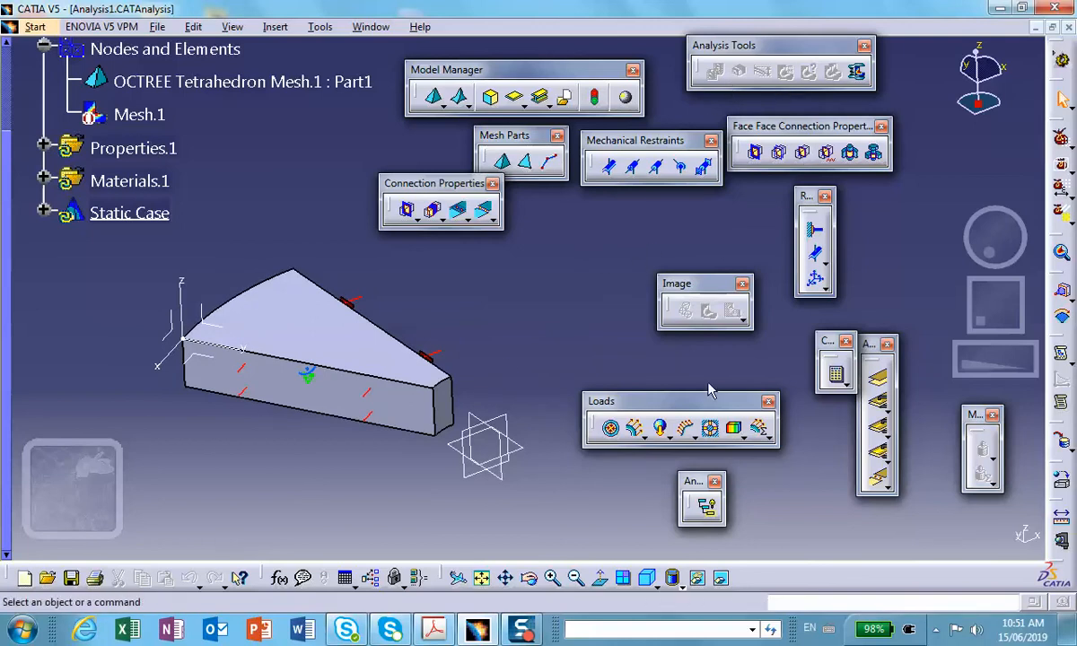
pyautogui.moveTo(700, 400); pyautogui.dragTo(642, 350)
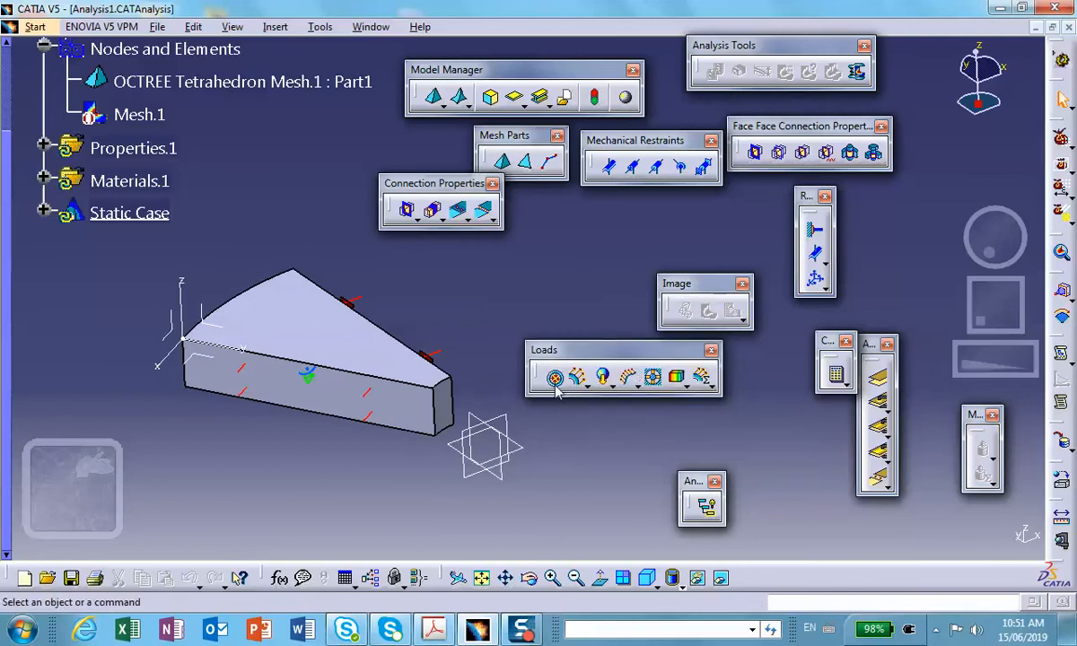
pyautogui.click(613, 386)
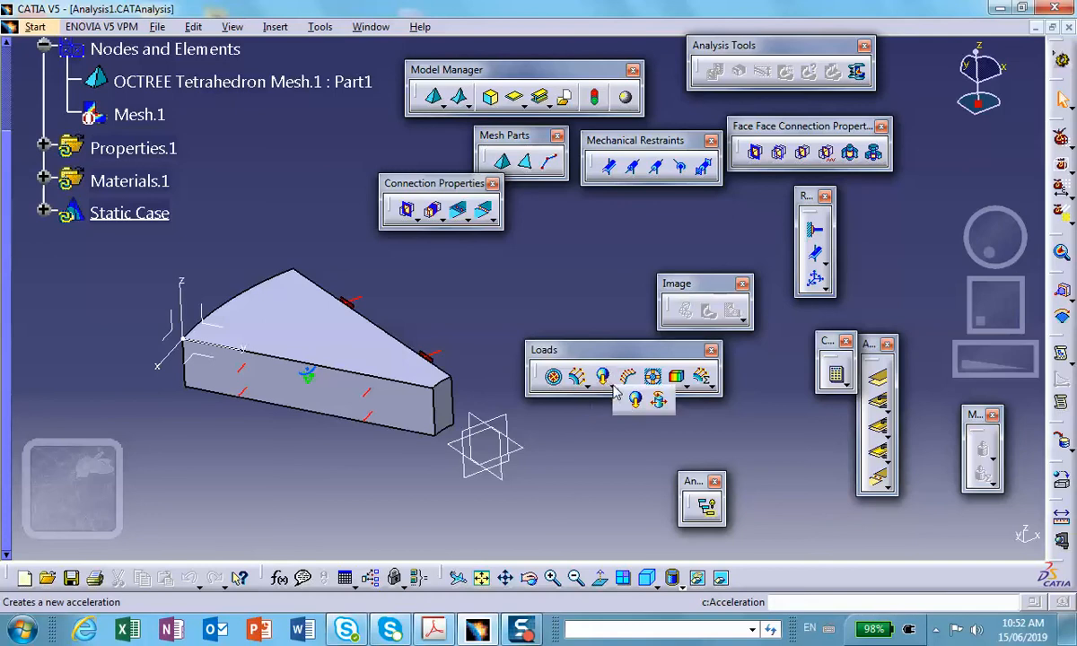
pyautogui.click(661, 403)
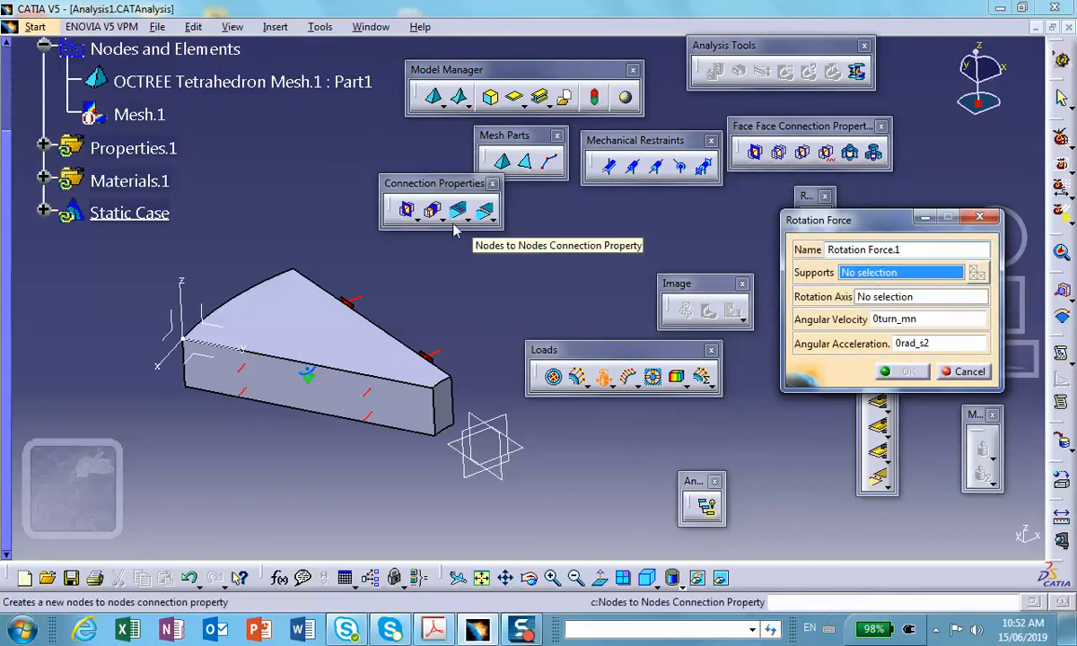
pyautogui.click(288, 291)
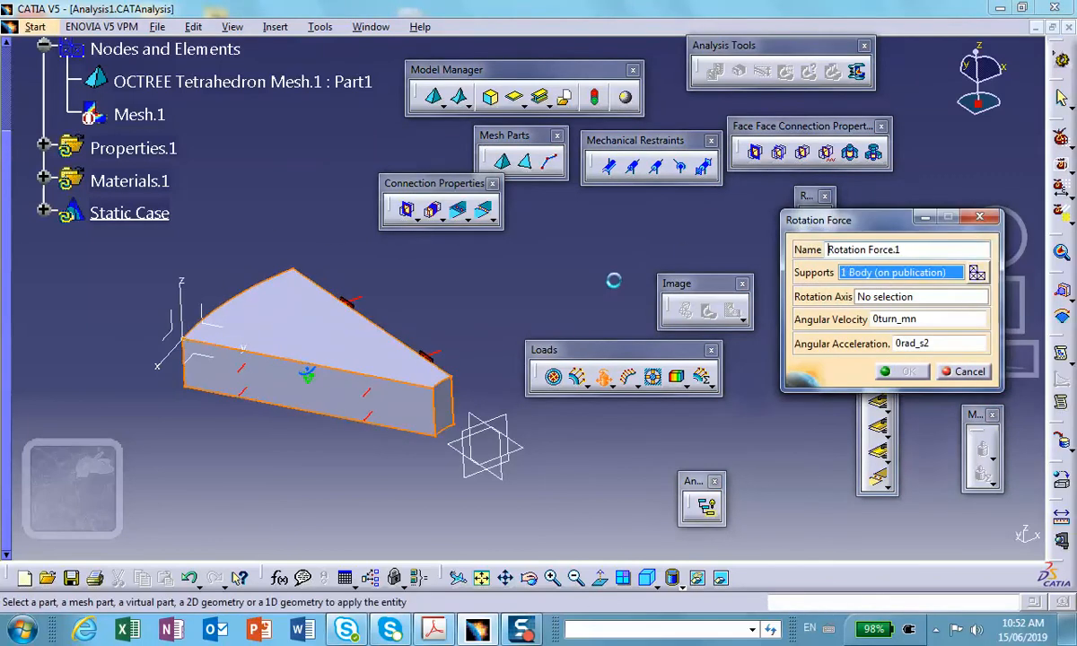
pyautogui.click(917, 296)
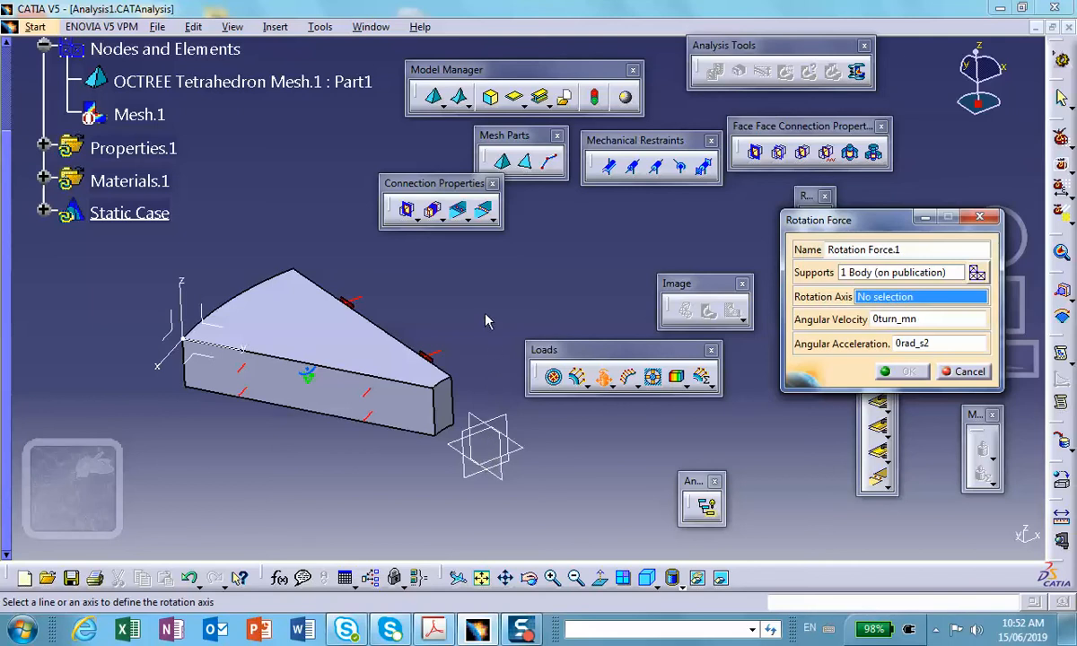
pyautogui.rightClick(891, 303)
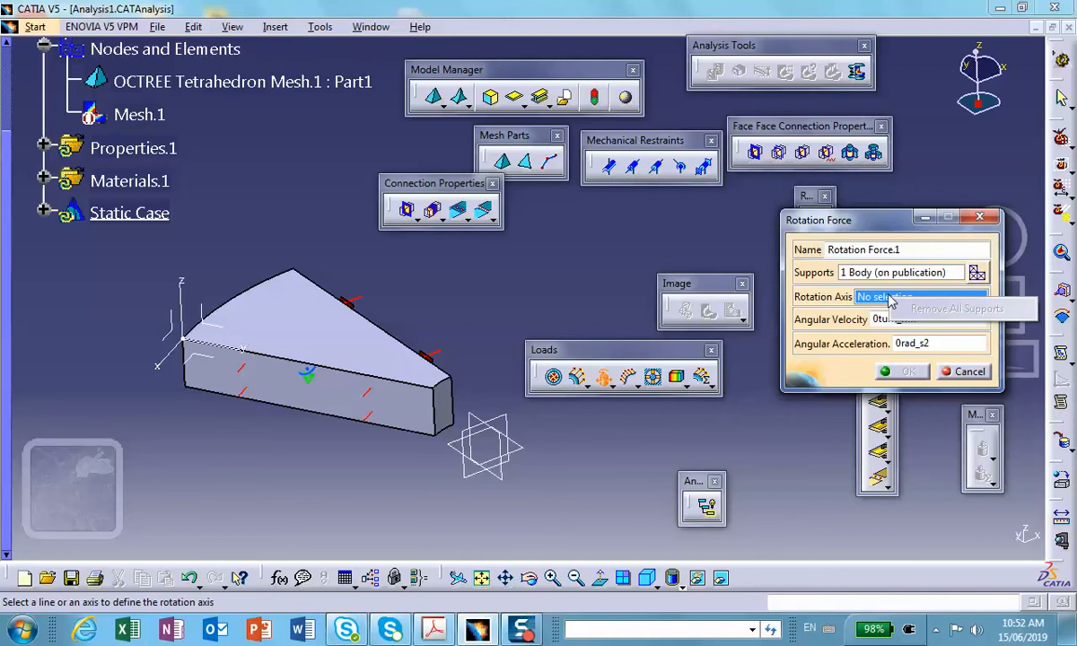
pyautogui.click(969, 373)
pyautogui.click(969, 373)
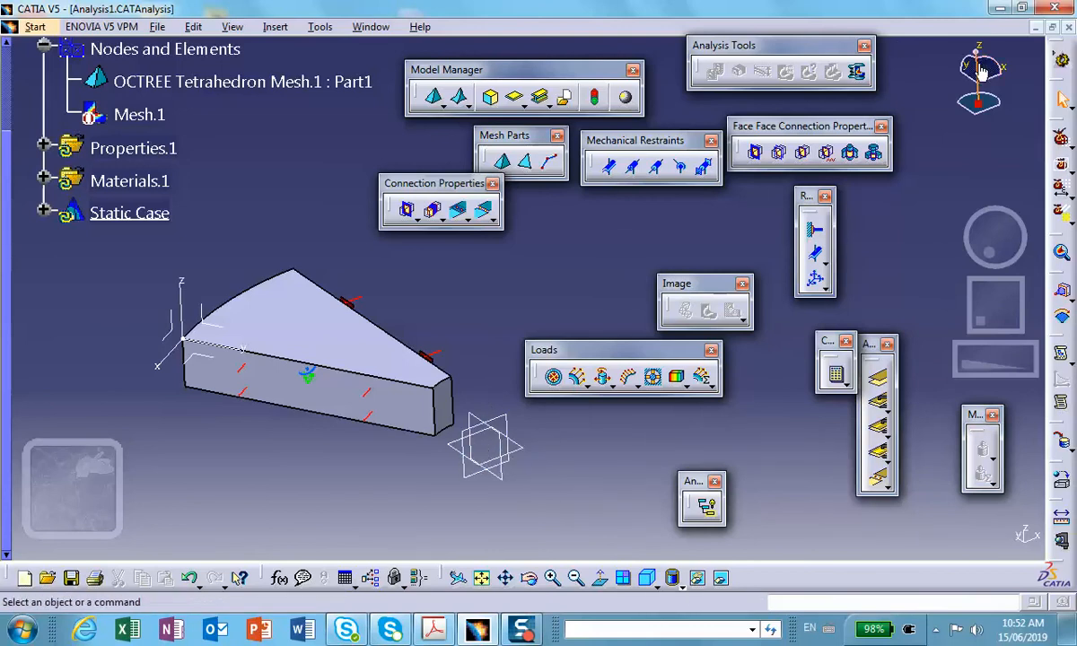
# Switch to the Part1 document at full window size and move the Transformation Features toolbar further from the sector.
pyautogui.click(1003, 9)
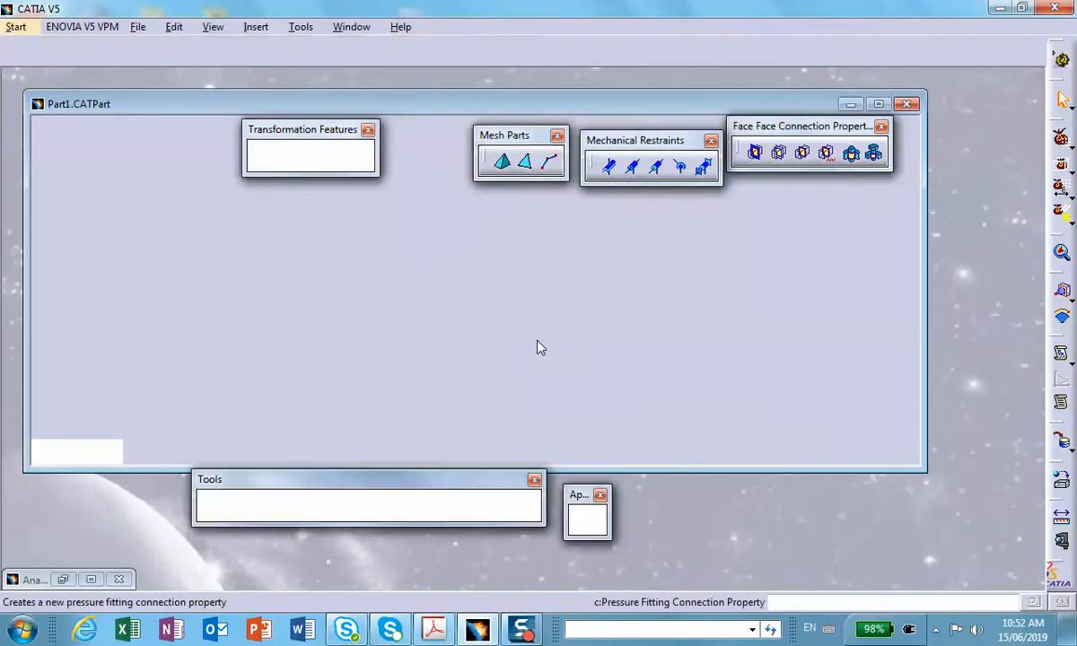
pyautogui.moveTo(681, 280); pyautogui.dragTo(683, 286, button='middle')
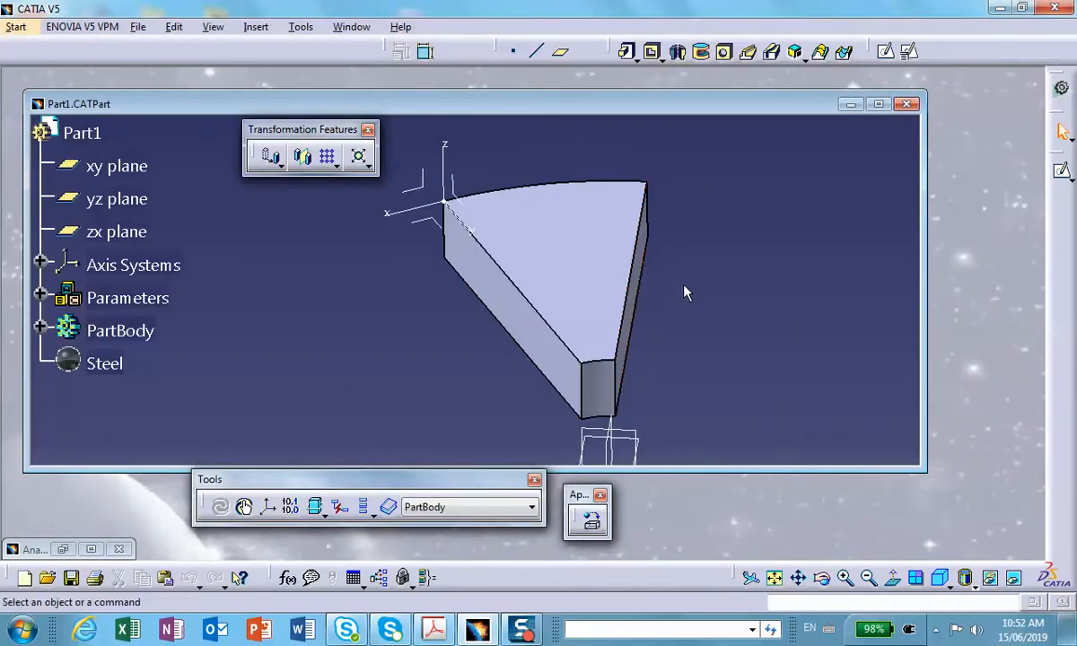
pyautogui.click(878, 105)
pyautogui.moveTo(633, 417); pyautogui.dragTo(697, 372, button='middle')
pyautogui.moveTo(305, 130); pyautogui.dragTo(268, 127)
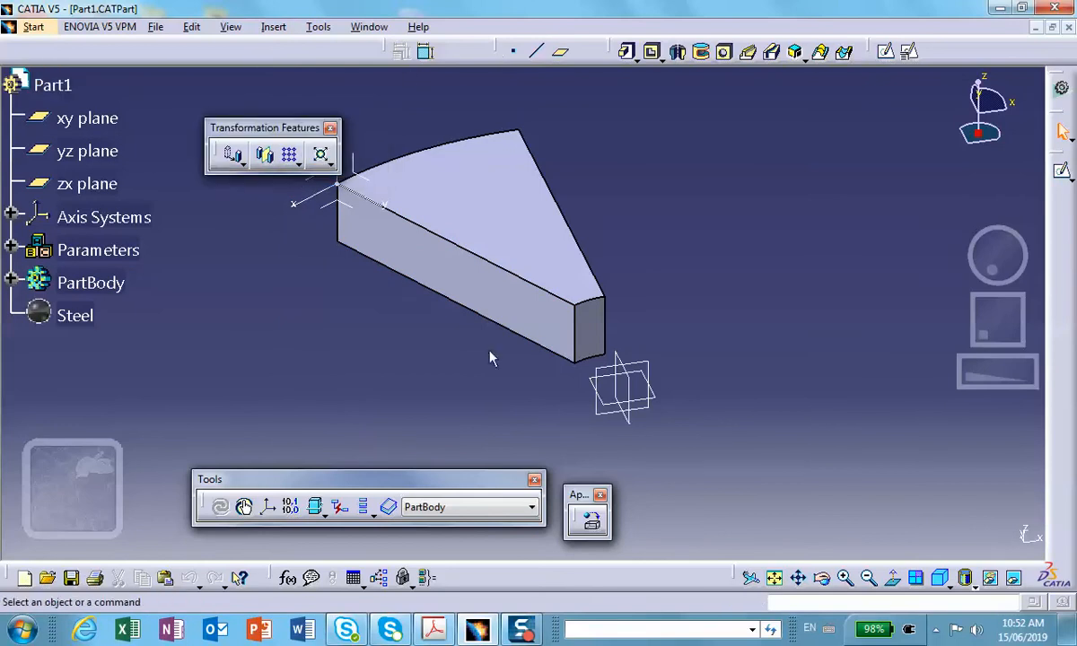
pyautogui.click(268, 512)
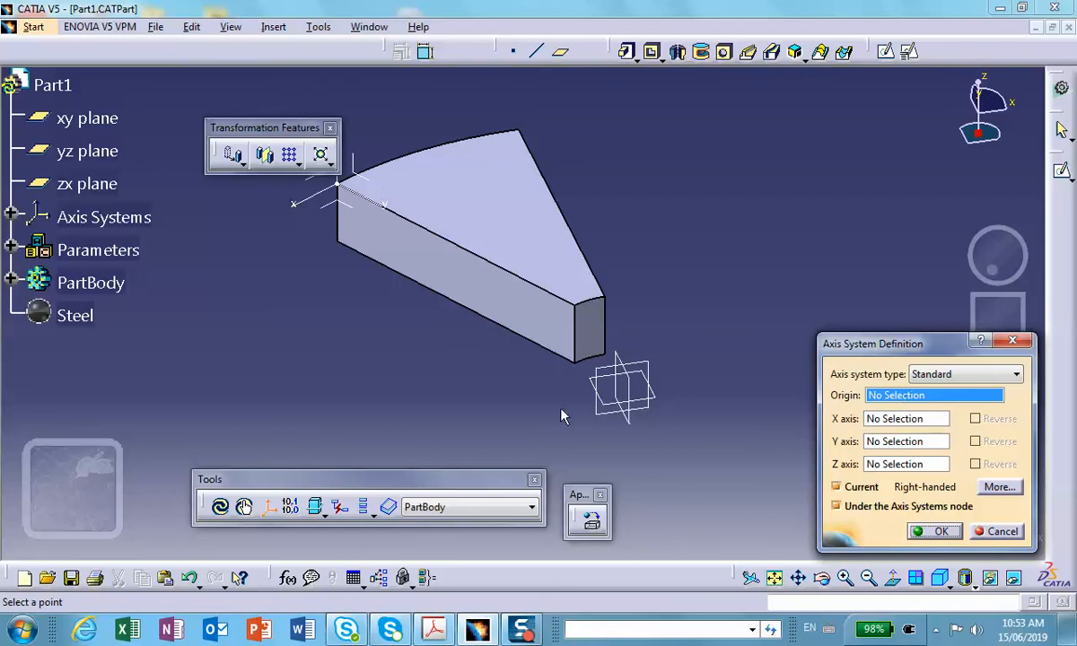
pyautogui.moveTo(516, 389); pyautogui.dragTo(516, 424, button='middle')
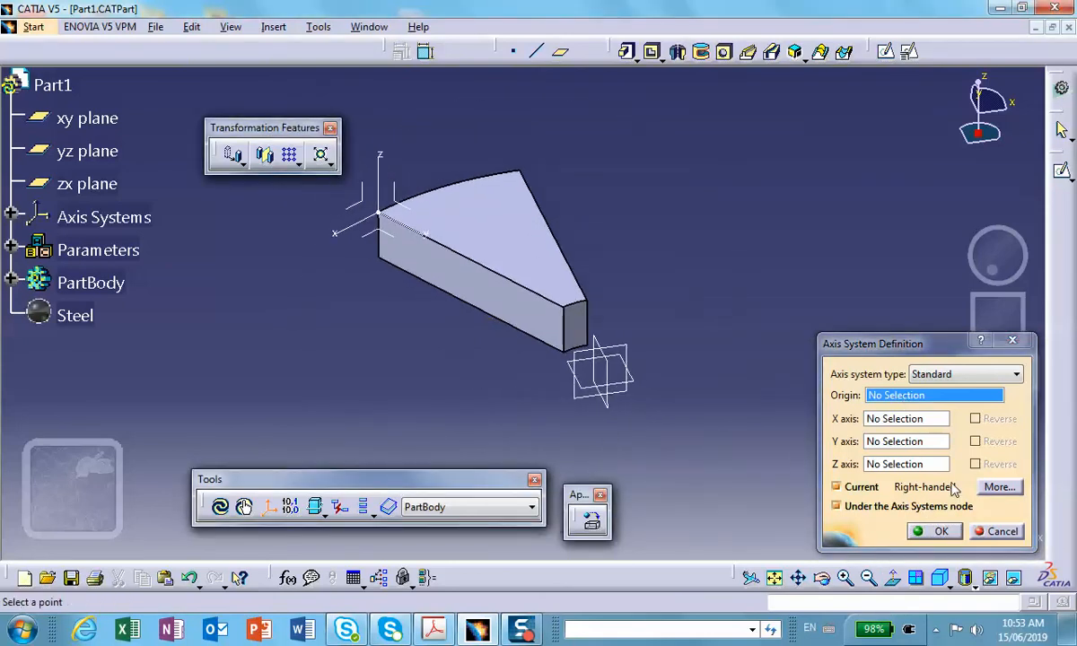
pyautogui.click(1000, 533)
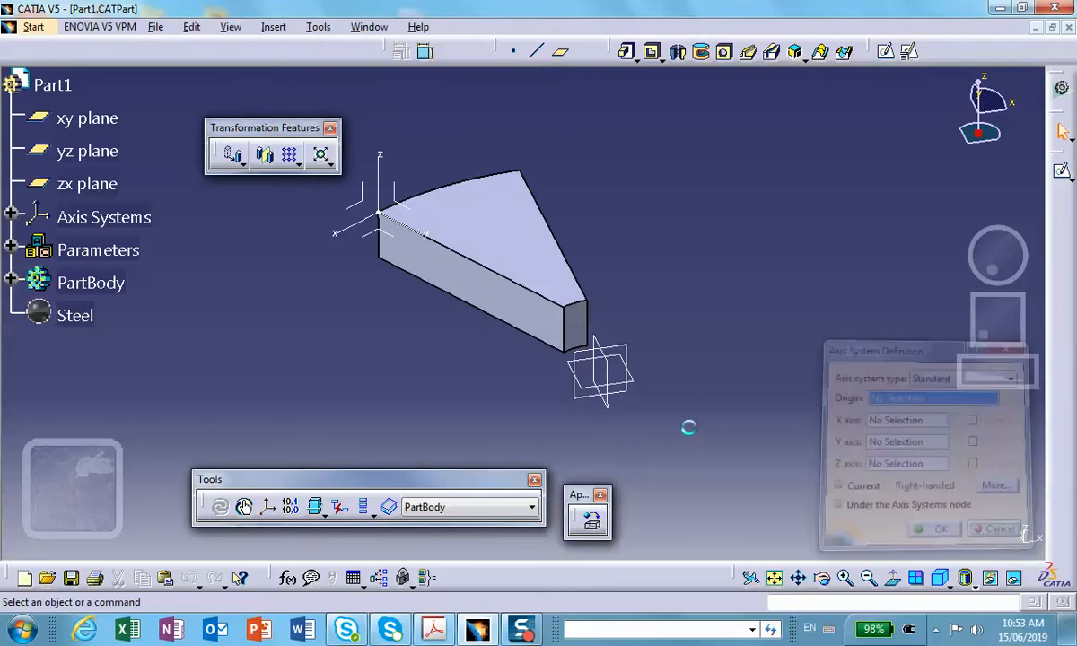
# Try to create a Standard axis system in Part1 without selecting an origin or axes.
pyautogui.moveTo(520, 395); pyautogui.dragTo(709, 361, button='middle')
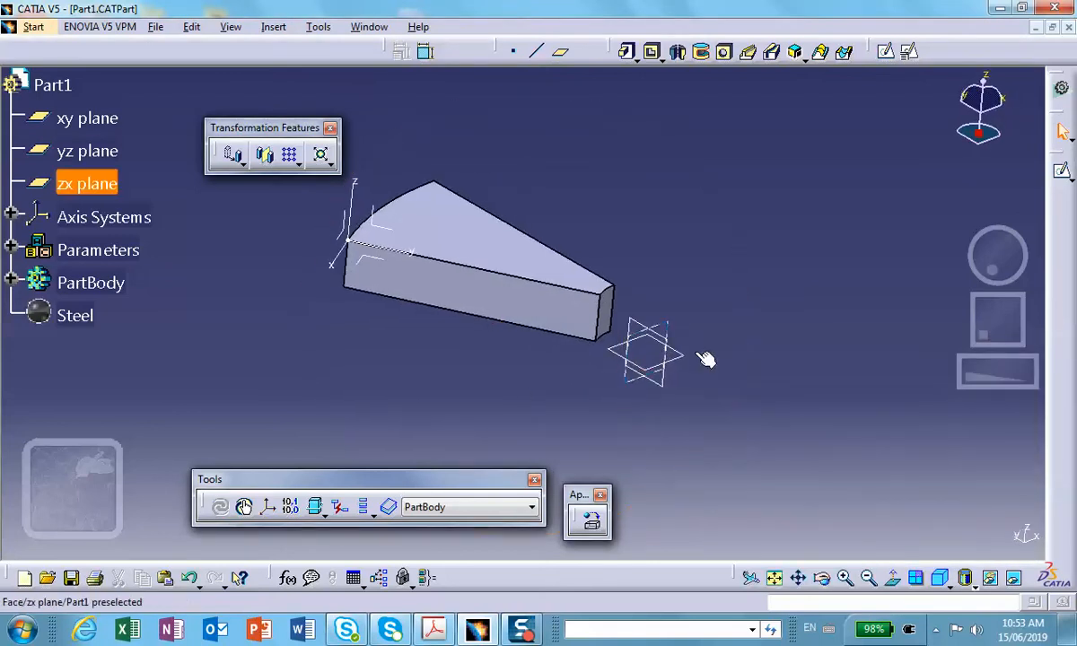
pyautogui.click(267, 508)
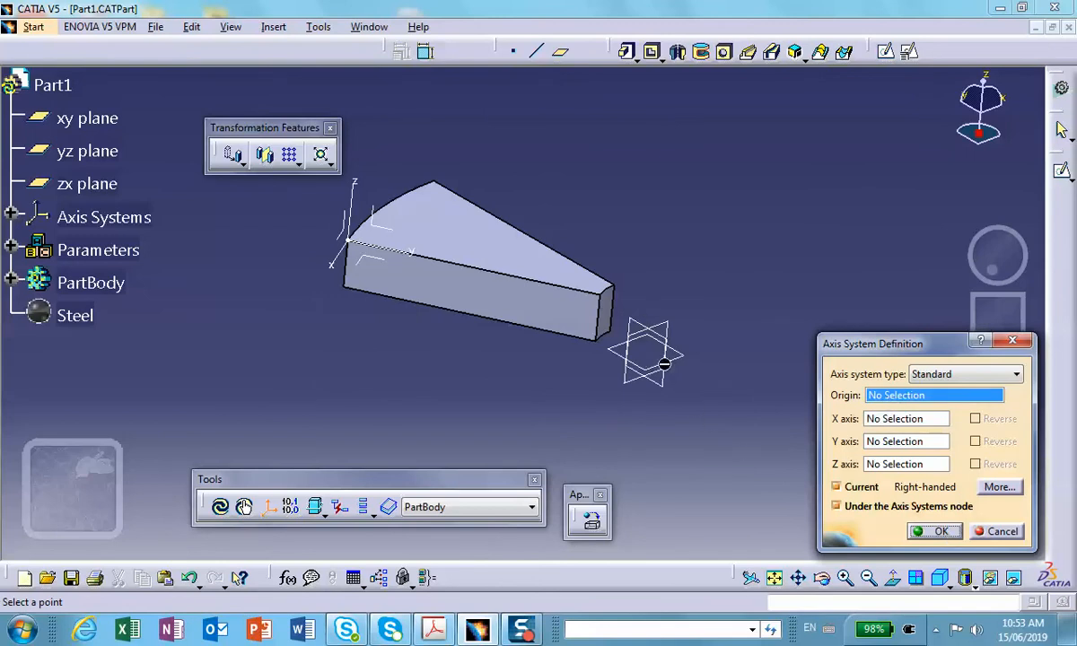
pyautogui.moveTo(666, 361); pyautogui.dragTo(566, 341, button='middle')
pyautogui.click(921, 530)
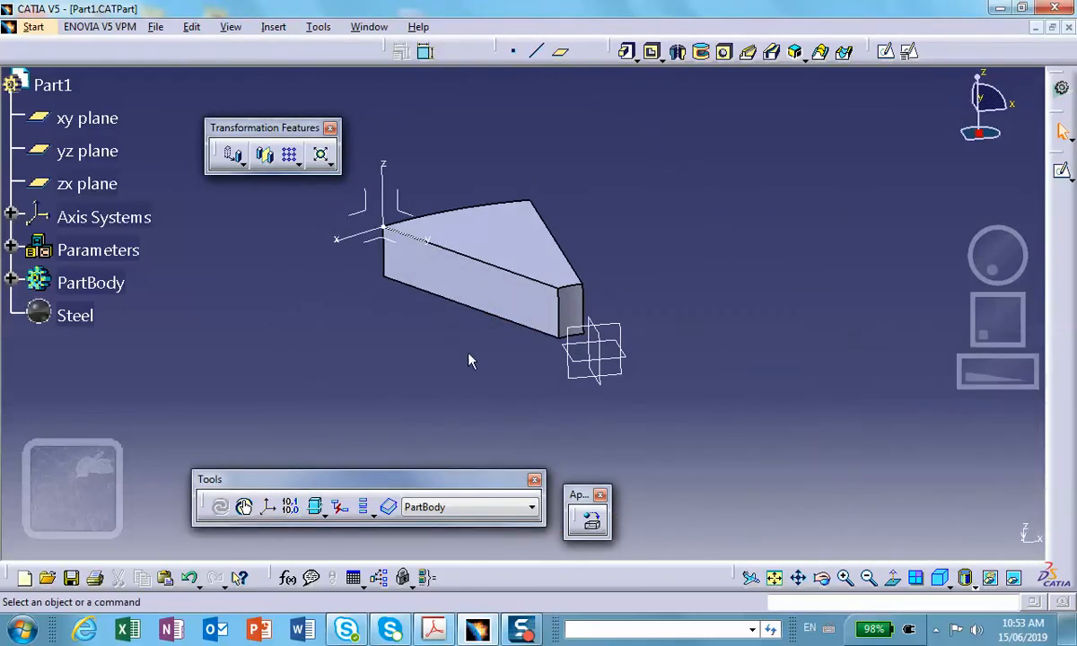
# Delete Axis System.2 from the part's axis systems.
pyautogui.click(11, 216)
pyautogui.click(126, 282)
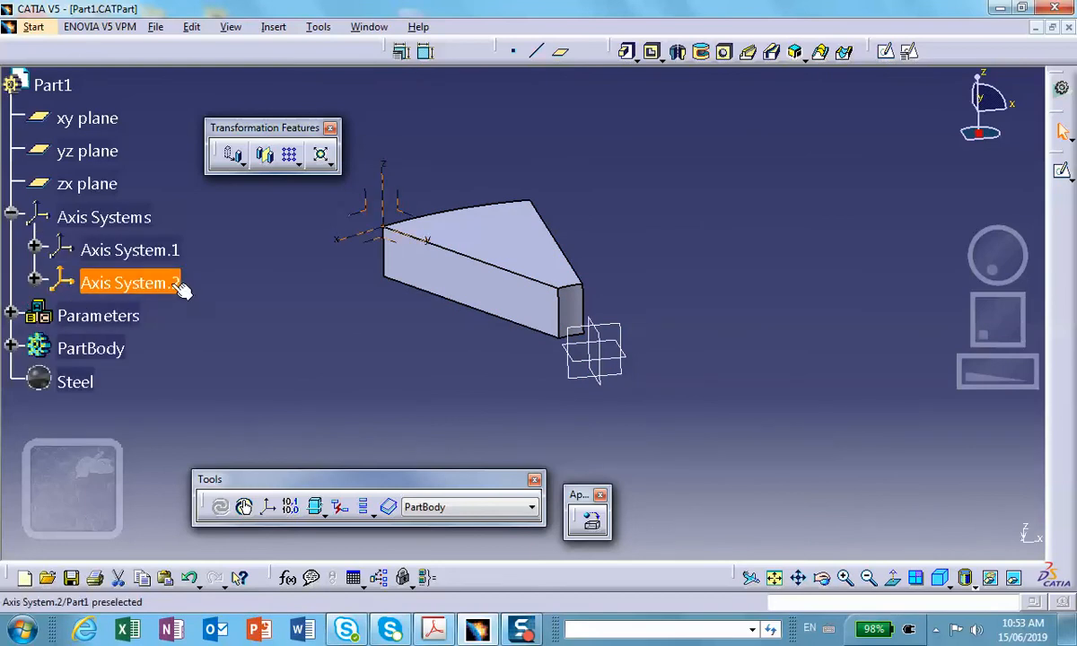
pyautogui.rightClick(179, 289)
pyautogui.click(197, 502)
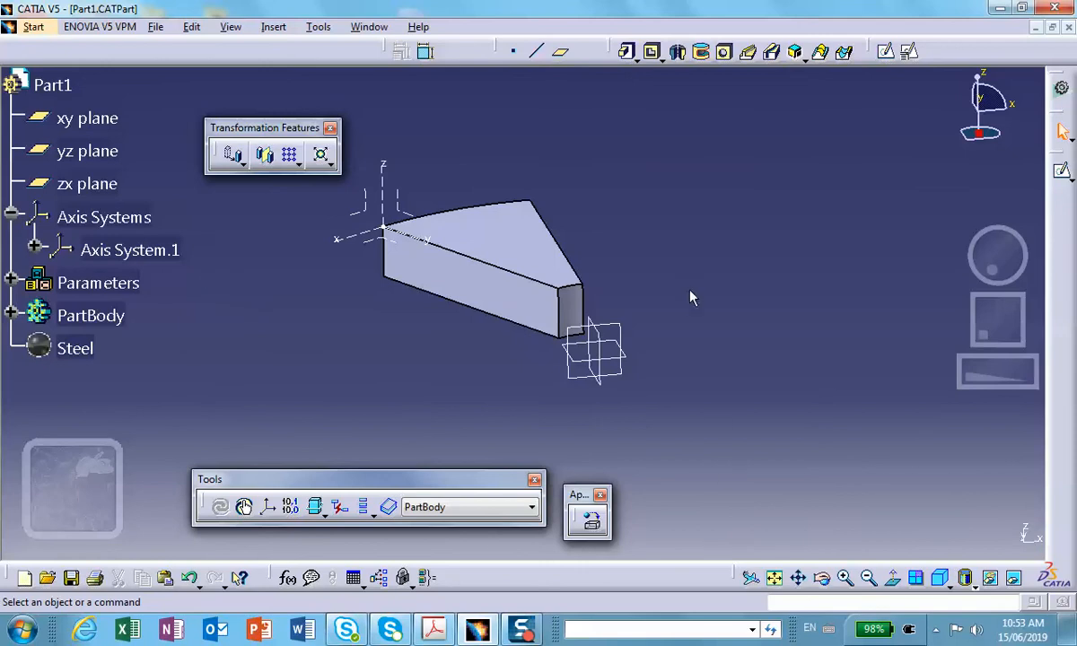
# Collapse the Part1 tree and create a Standard right-handed axis system at the part's default origin, set as current.
pyautogui.click(52, 85)
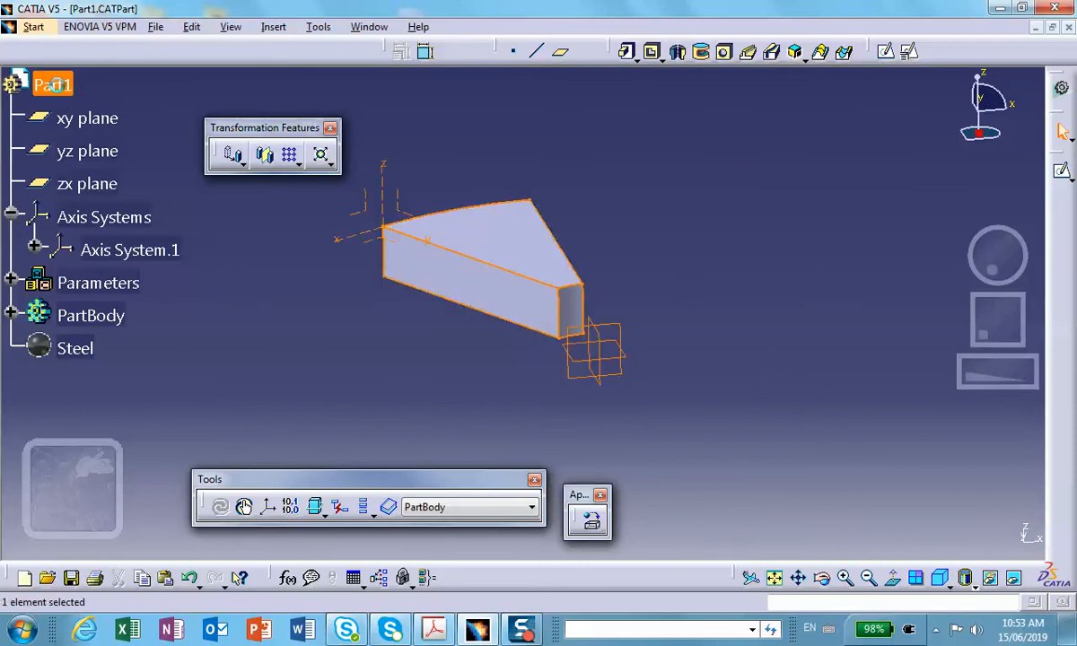
pyautogui.click(645, 409)
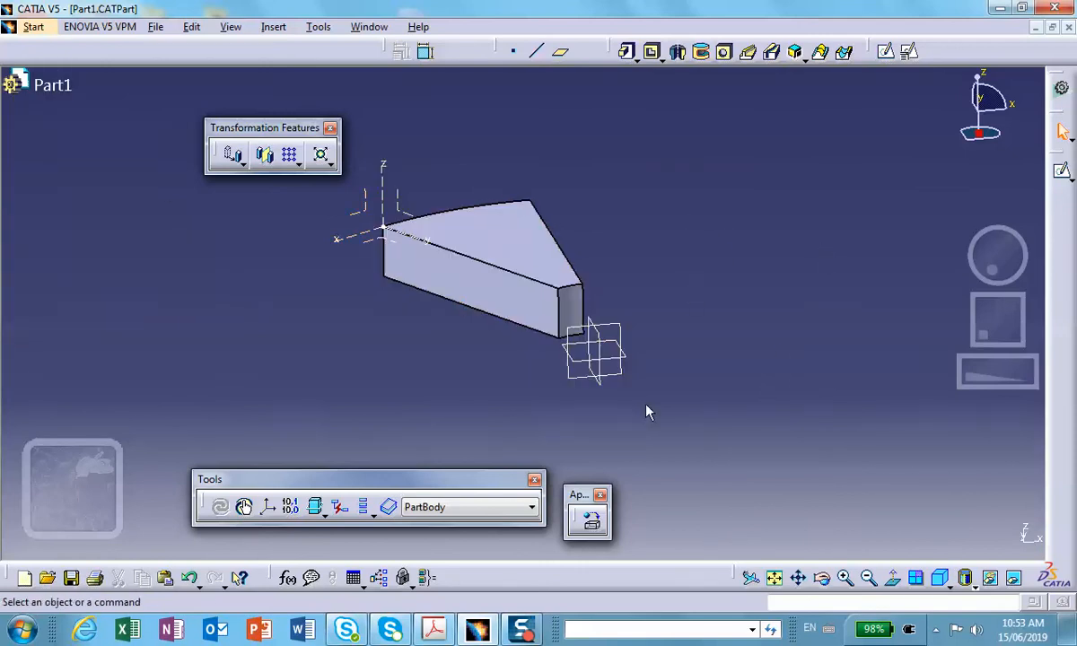
pyautogui.click(268, 507)
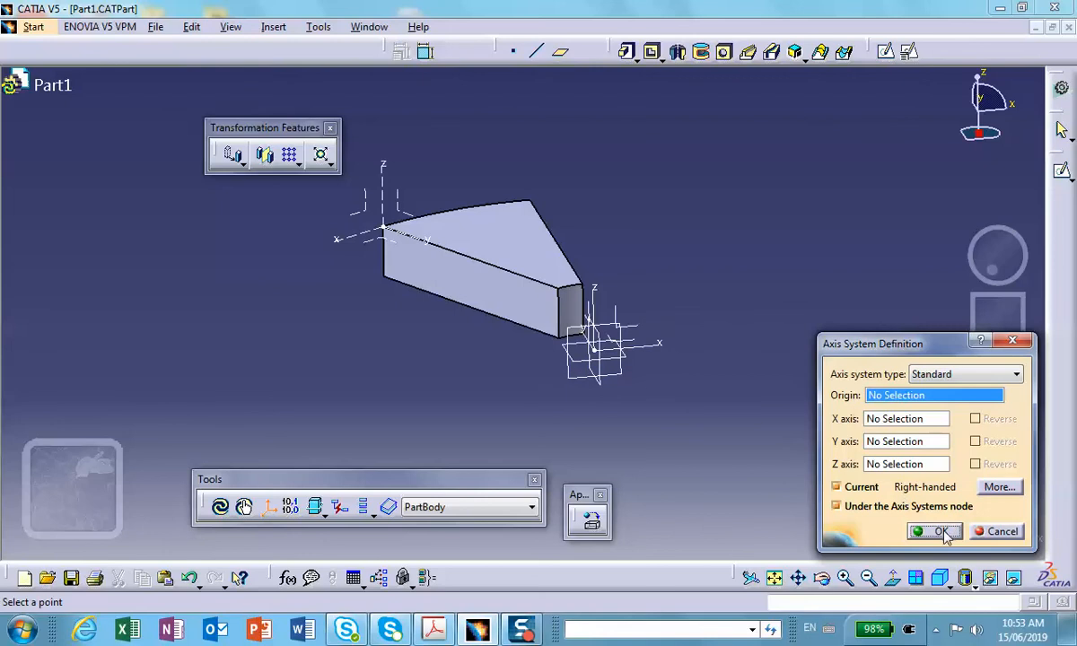
pyautogui.click(933, 531)
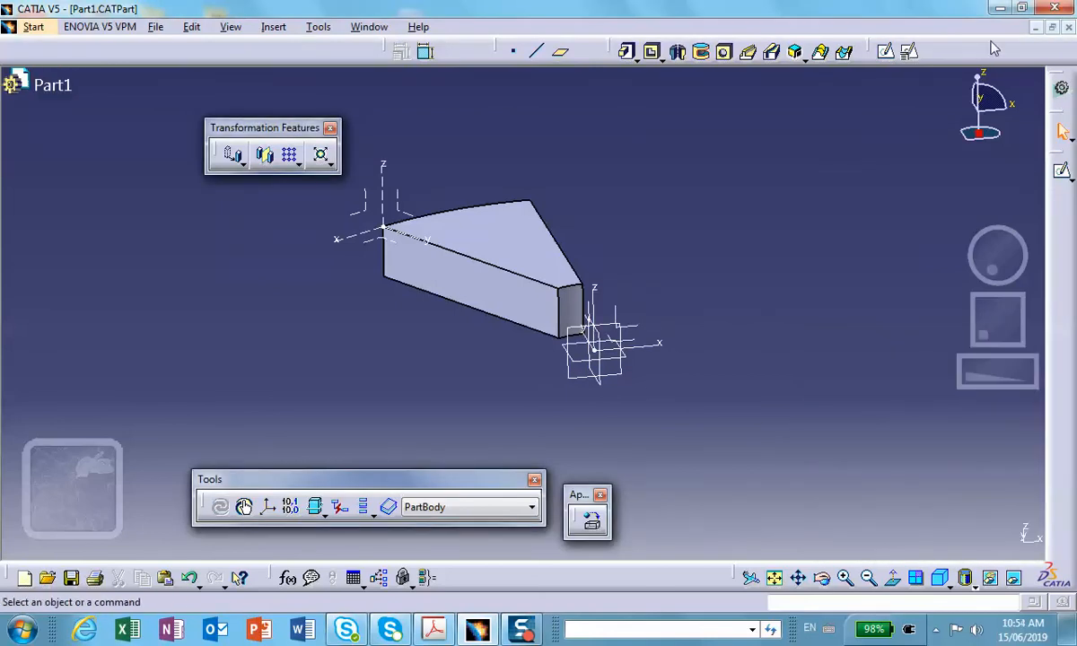
# Save Part1 and return to the Analysis1 document at full window size.
pyautogui.click(71, 578)
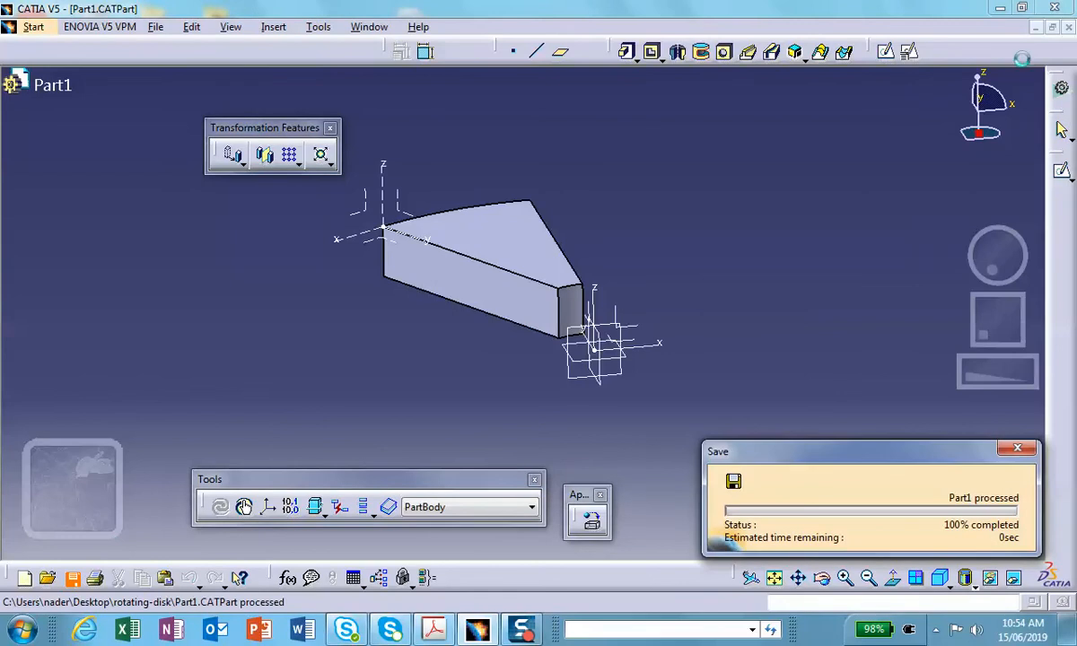
pyautogui.click(1033, 27)
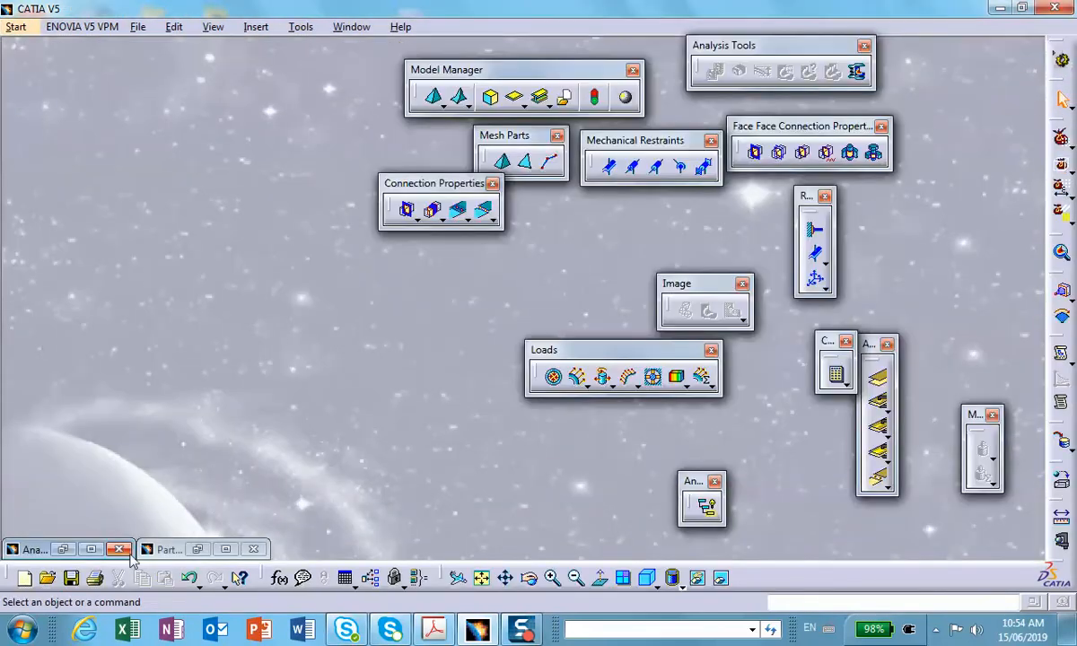
pyautogui.click(90, 551)
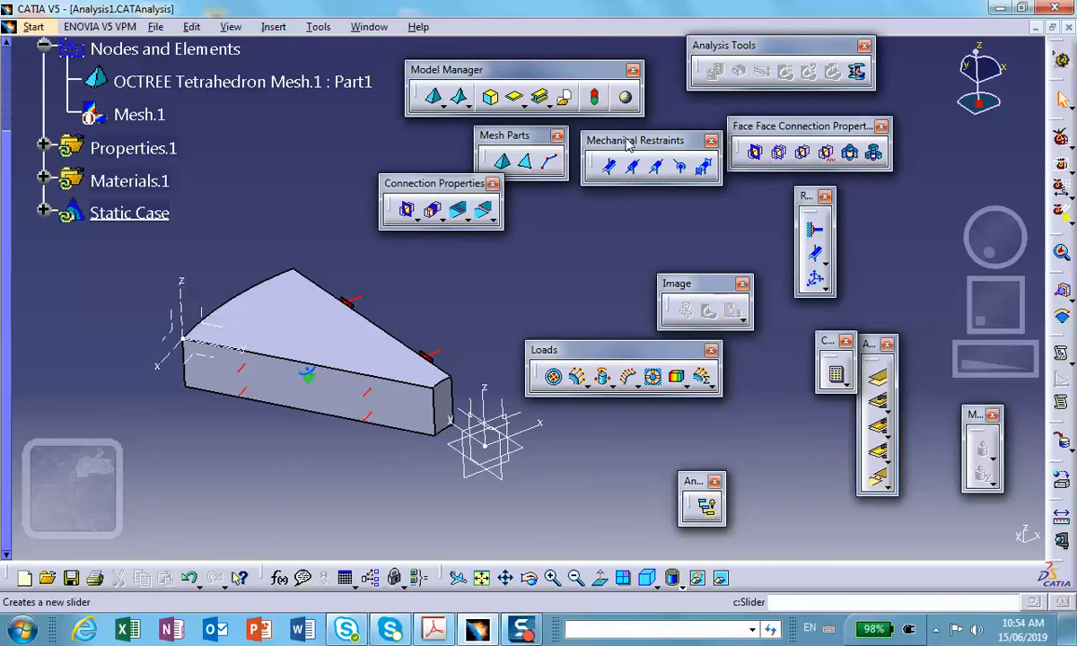
# Start a Rotation Force supported by the sector body, with the Z axis of Axis System.3 as rotation axis.
pyautogui.click(602, 376)
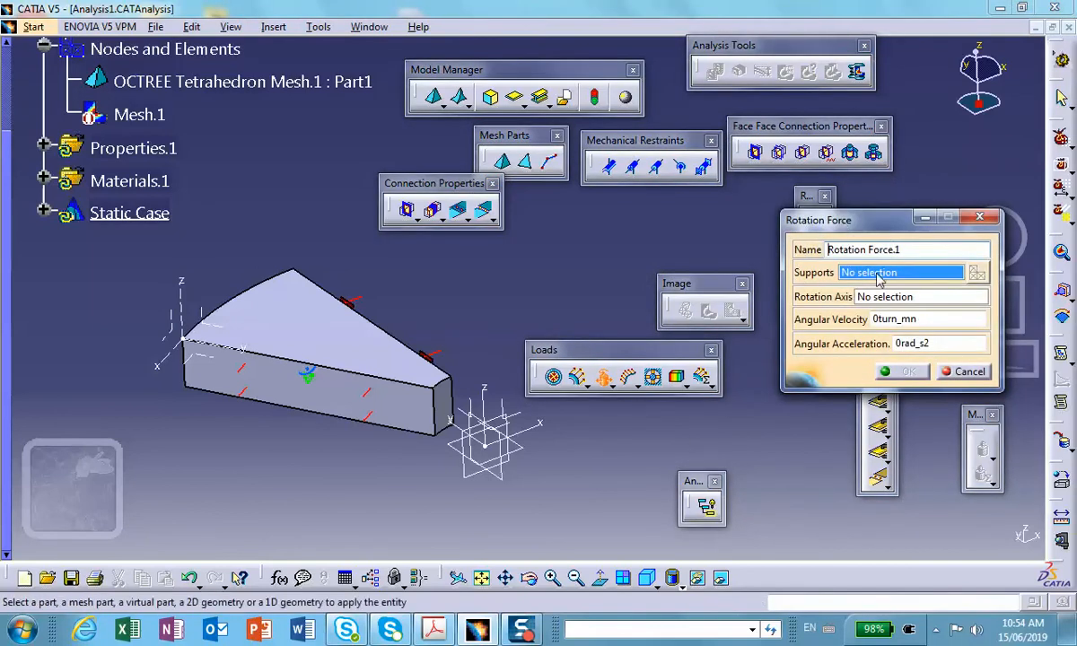
pyautogui.click(322, 296)
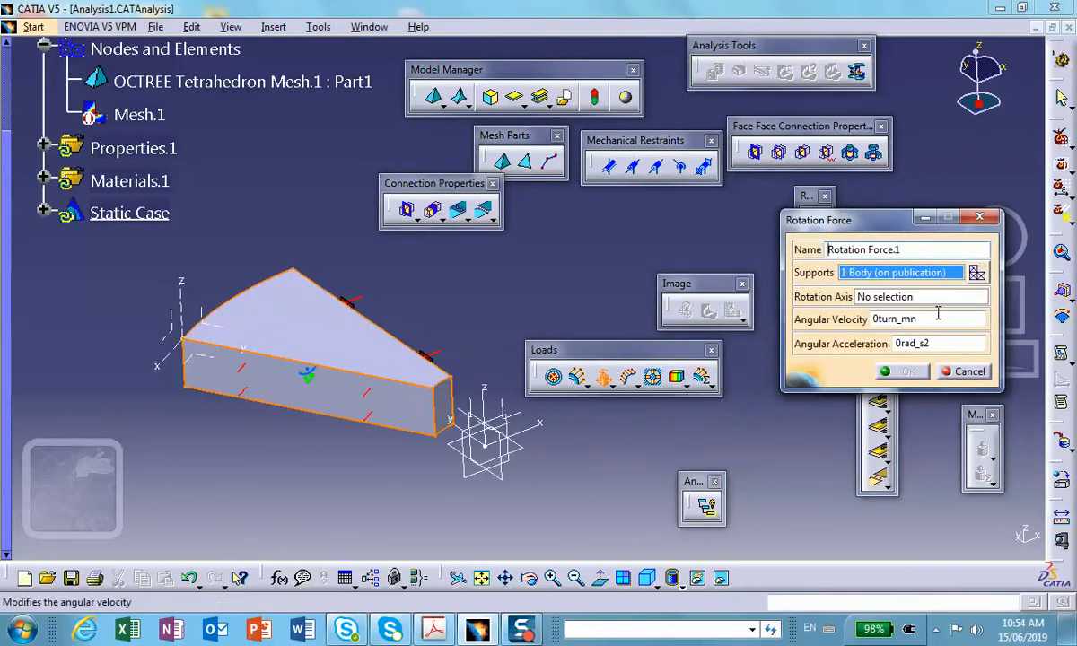
pyautogui.click(889, 299)
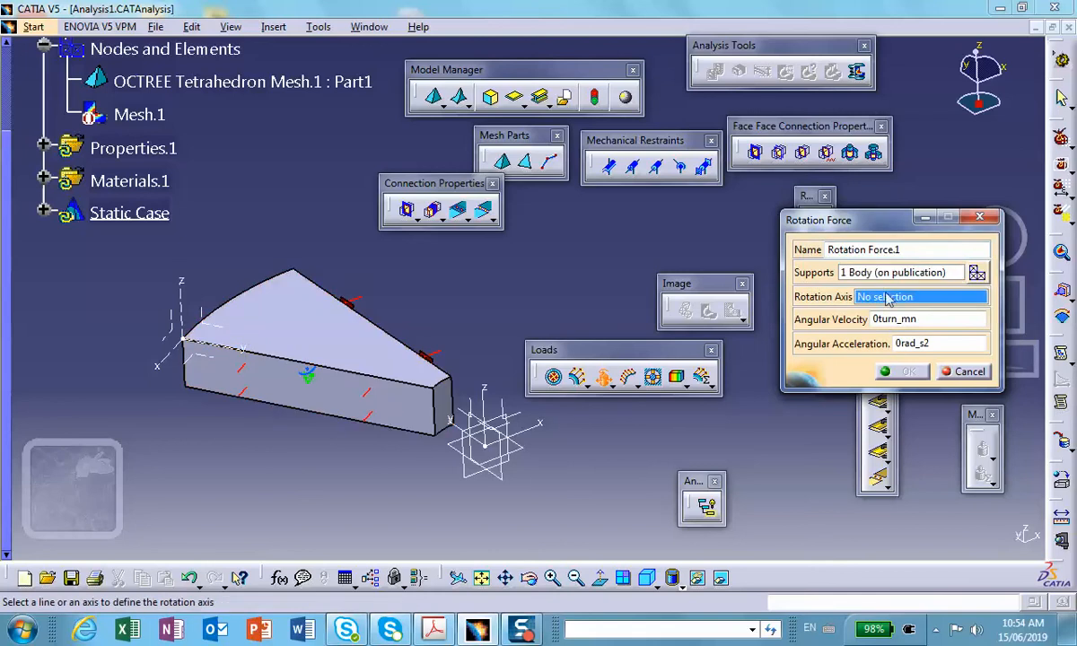
pyautogui.click(486, 404)
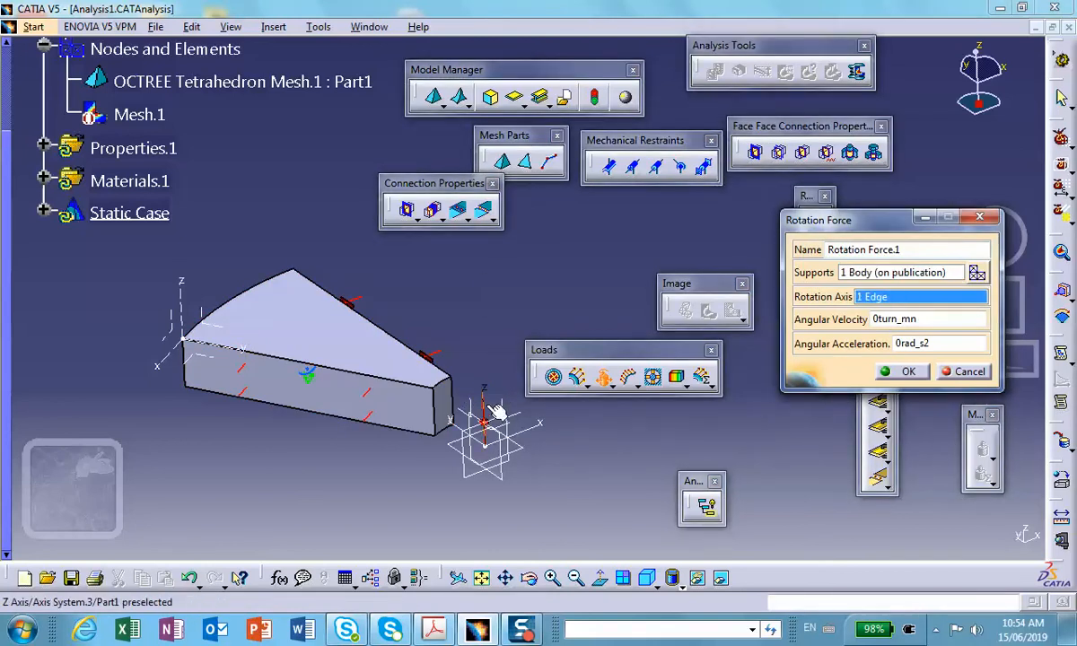
pyautogui.moveTo(486, 415); pyautogui.dragTo(487, 235, button='middle')
pyautogui.moveTo(399, 351); pyautogui.dragTo(491, 110, button='middle')
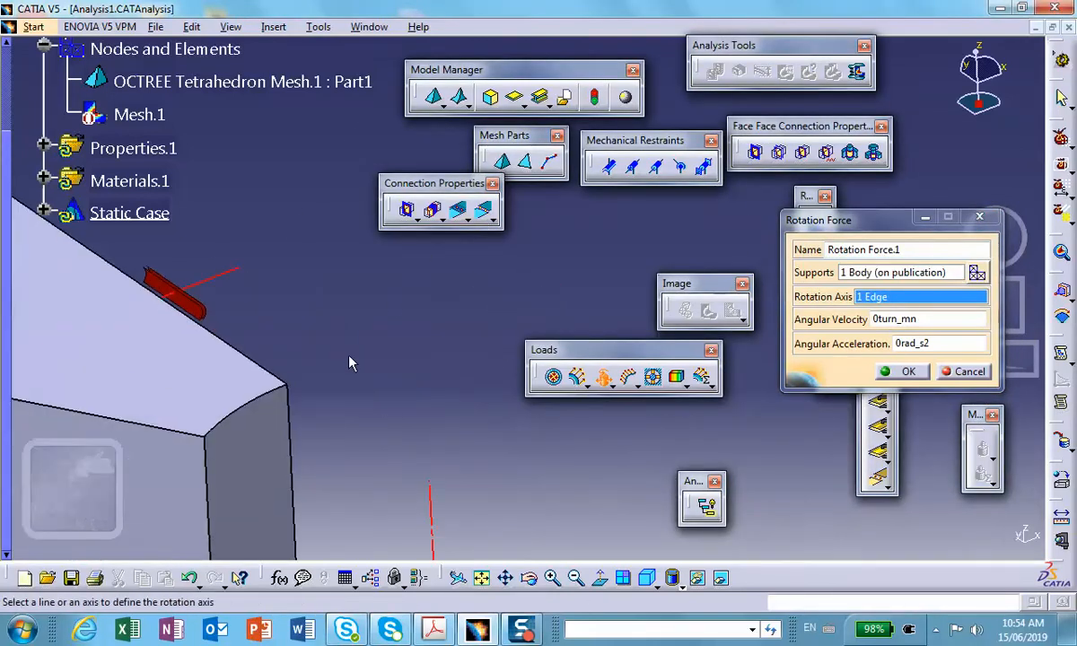
pyautogui.moveTo(351, 363); pyautogui.dragTo(361, 123, button='middle')
pyautogui.moveTo(397, 307); pyautogui.dragTo(326, 442, button='middle')
# Set the rotation force's angular velocity to 600turn_mn and apply the load.
pyautogui.moveTo(941, 319); pyautogui.dragTo(832, 320)
pyautogui.click(947, 320)
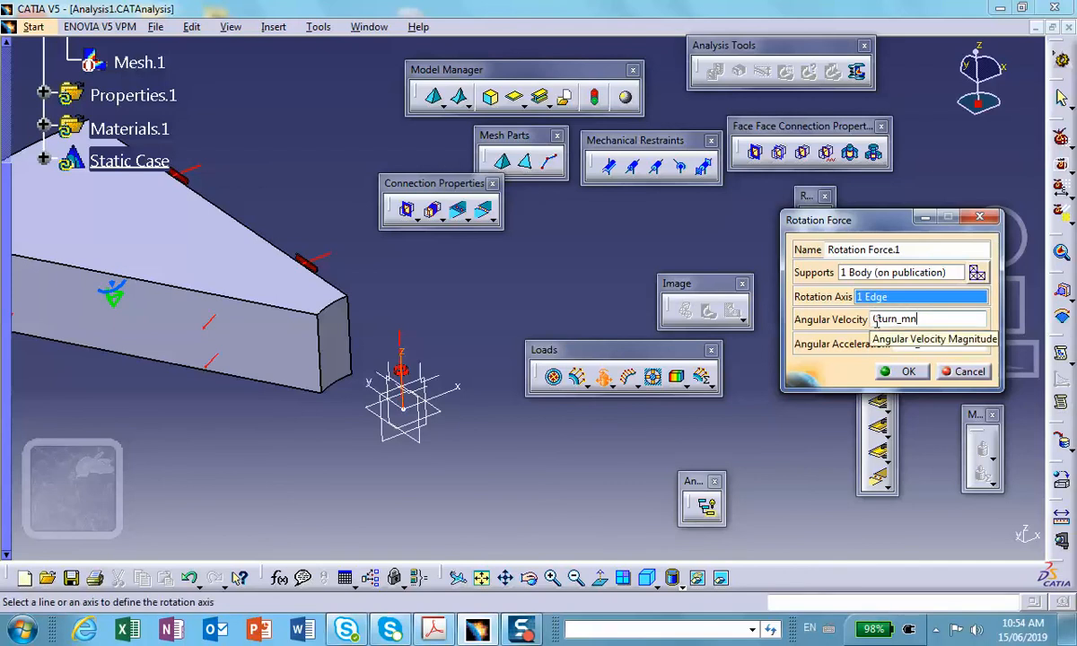
pyautogui.click(878, 319)
pyautogui.press('BackSpace')
pyautogui.write('6')
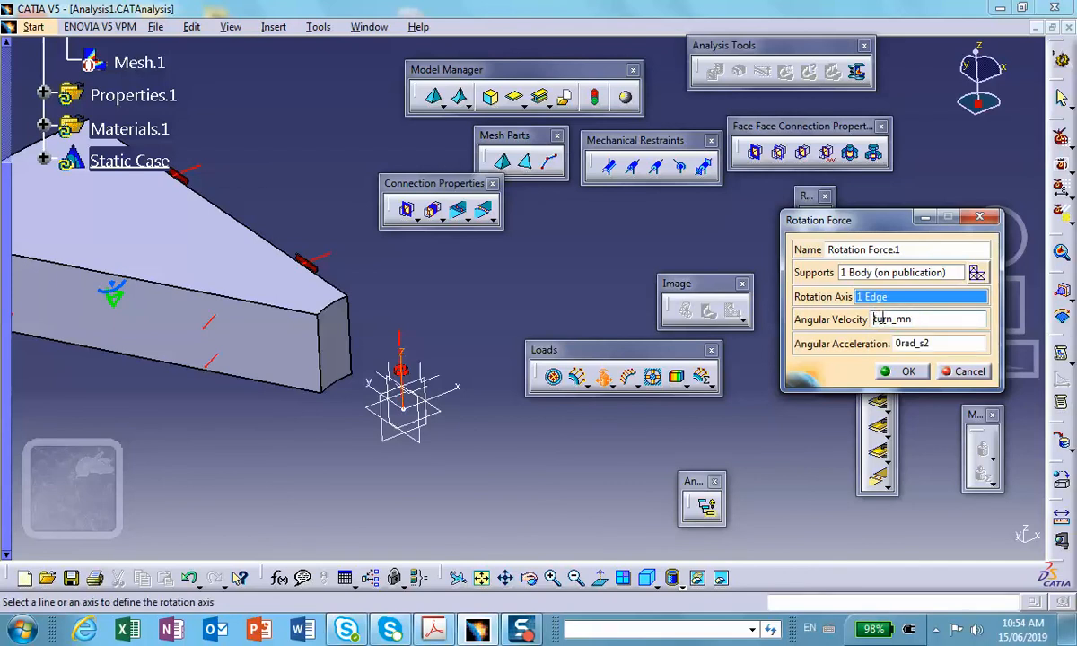
pyautogui.write('00')
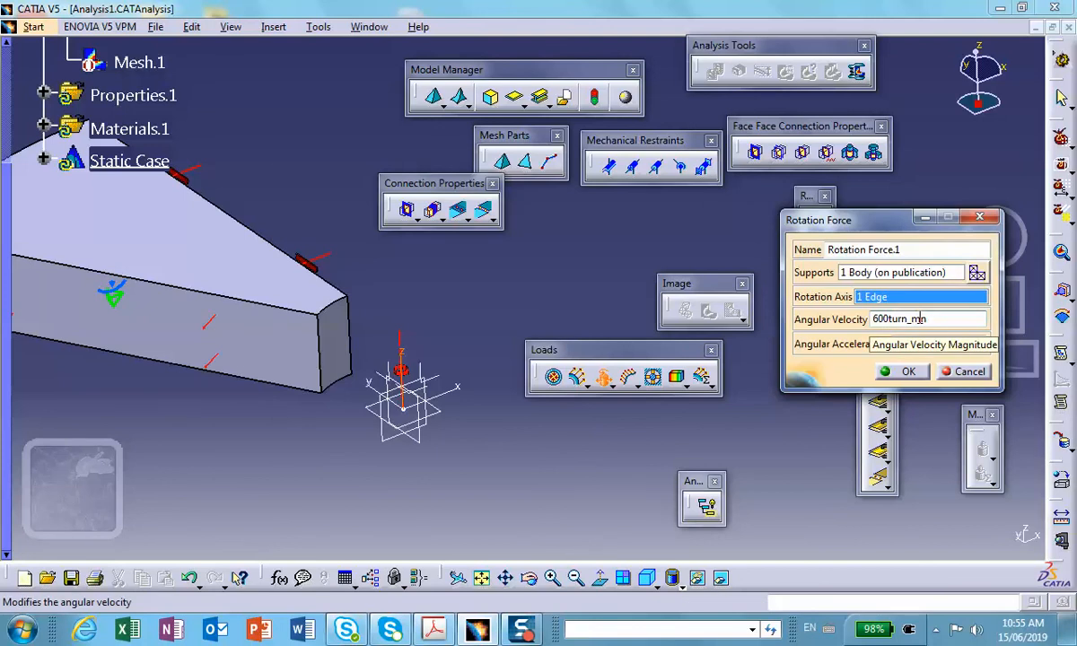
pyautogui.click(907, 371)
# Move the Connection Properties toolbar clear of the model and save the analysis document.
pyautogui.moveTo(437, 289); pyautogui.dragTo(466, 382, button='middle')
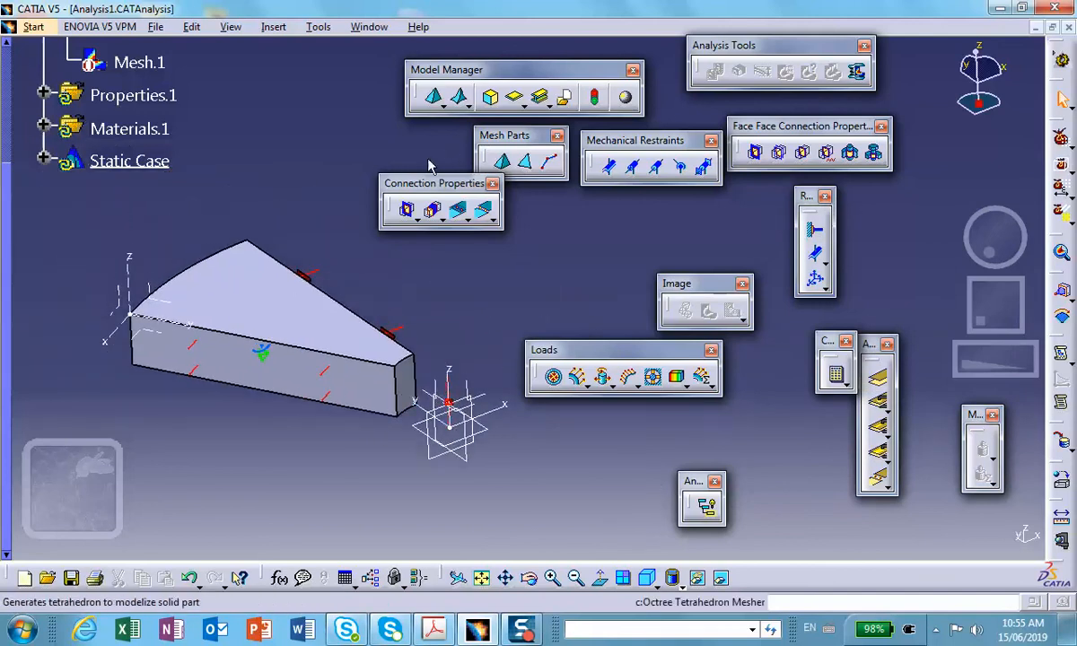
pyautogui.moveTo(439, 183); pyautogui.dragTo(308, 82)
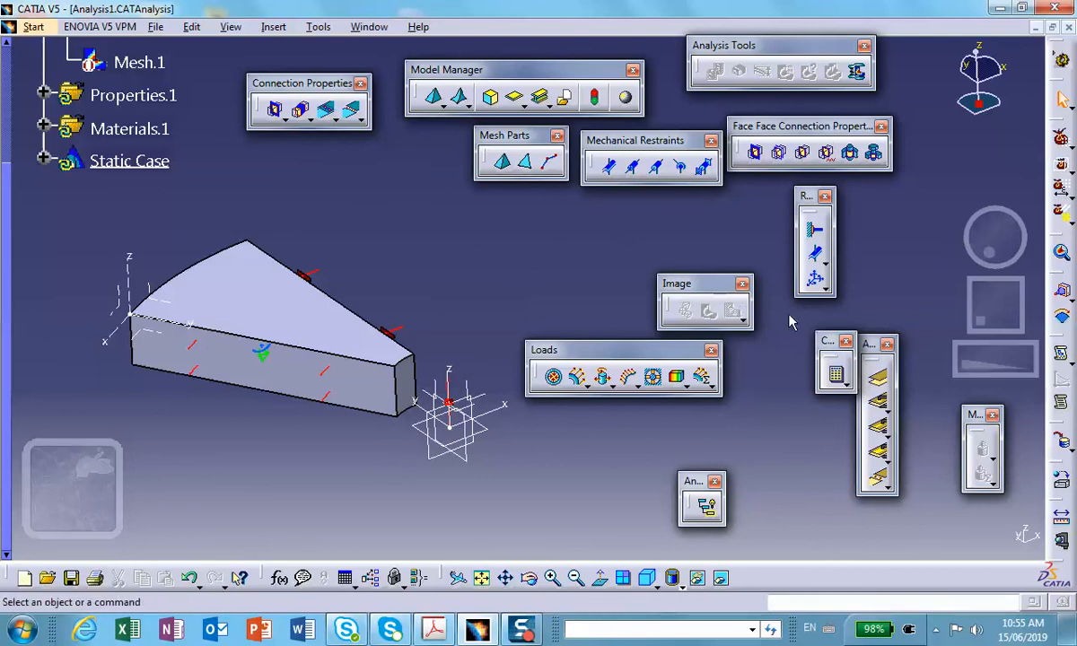
pyautogui.click(836, 374)
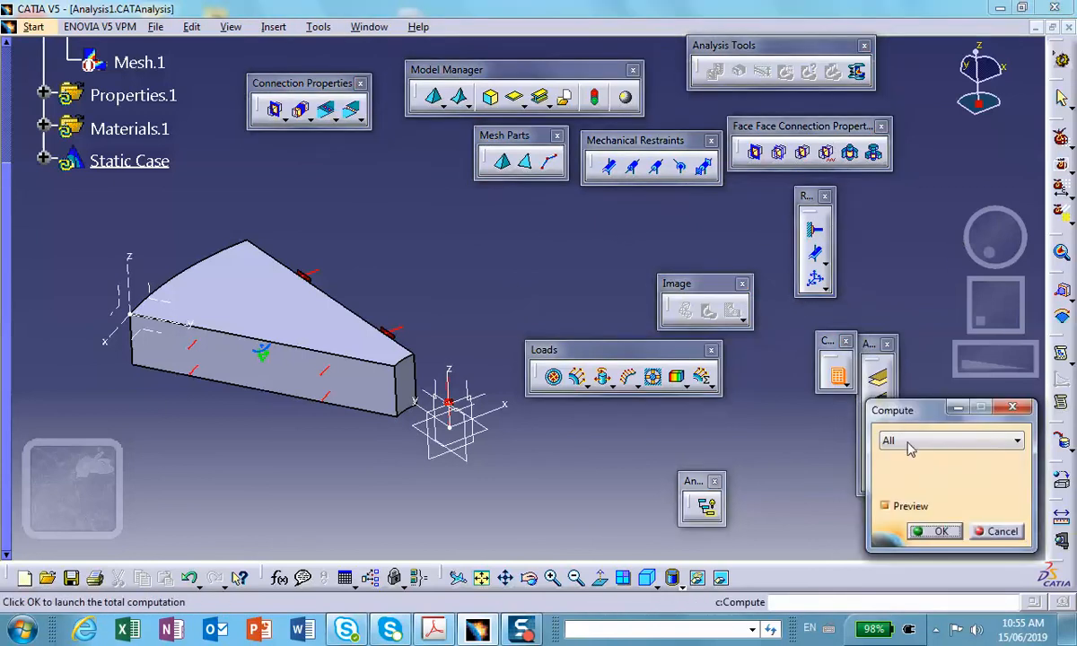
pyautogui.click(995, 534)
pyautogui.click(77, 588)
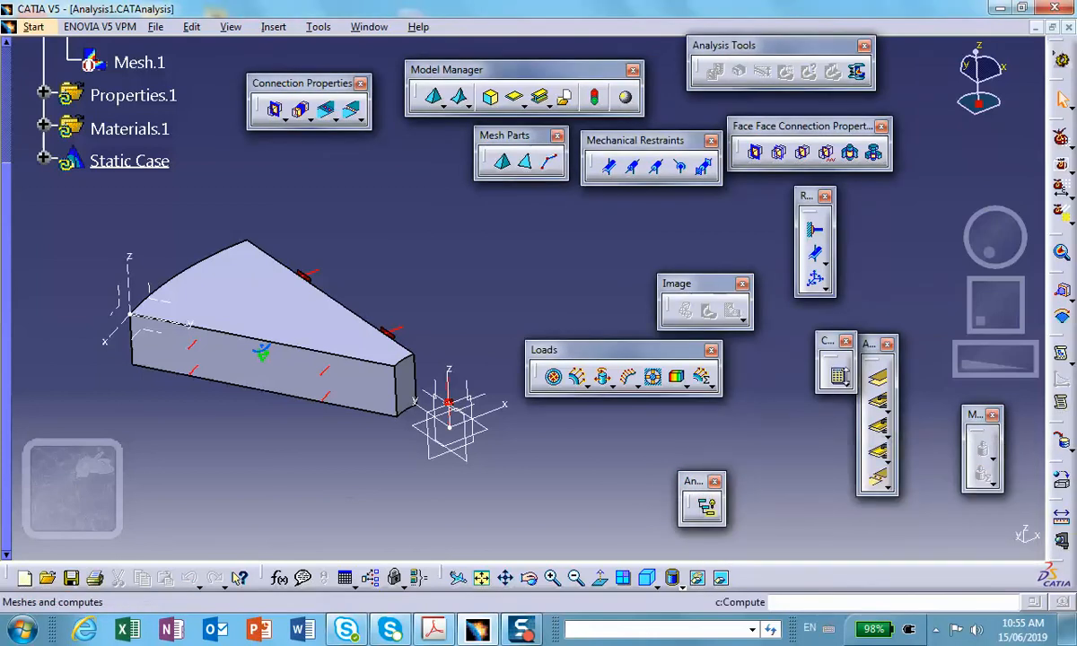
# Try to compute the complete static case, accepting the computation resources estimate.
pyautogui.click(837, 377)
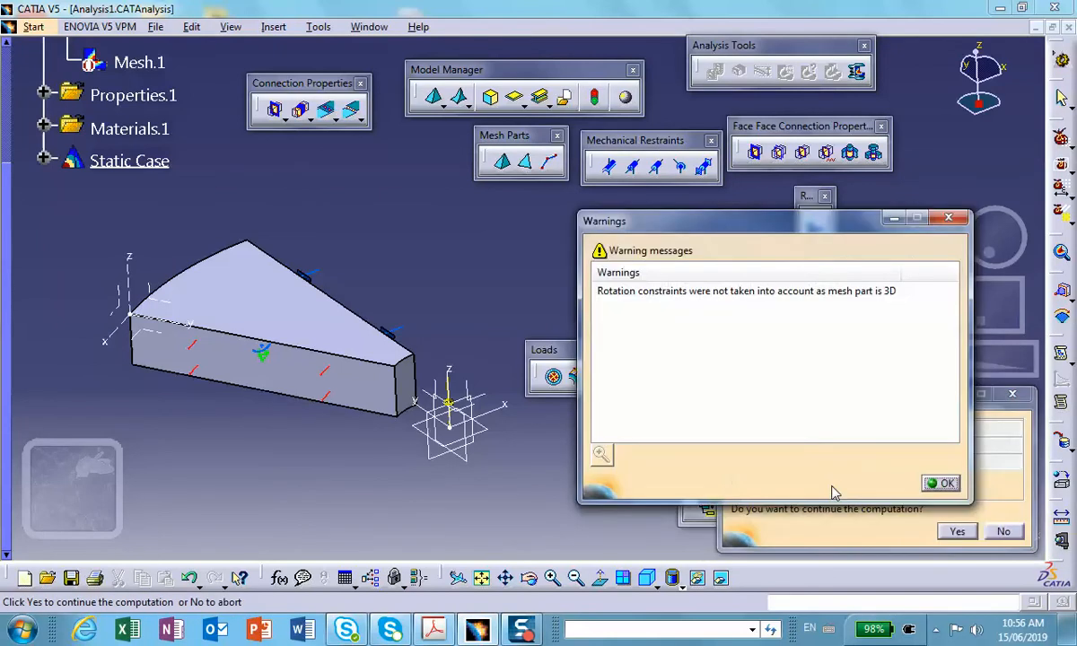
pyautogui.click(942, 483)
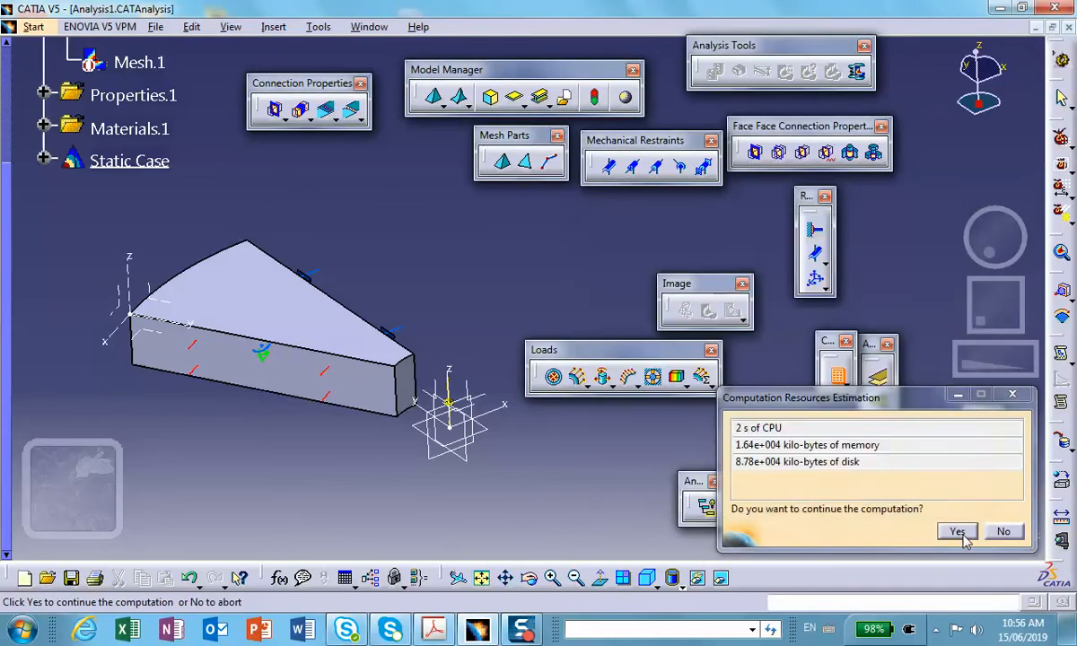
pyautogui.click(957, 532)
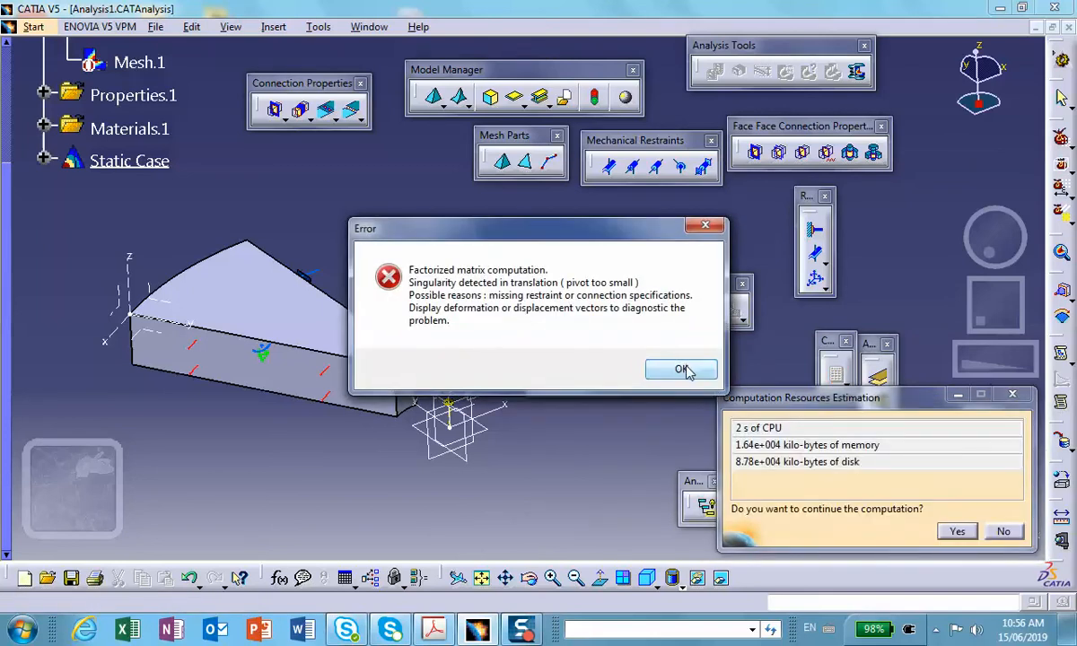
pyautogui.click(682, 371)
# Display the deformed mesh and animate it with 50 steps to diagnose the sector's motion, closing the animation when done.
pyautogui.moveTo(456, 336)
pyautogui.mouseDown(button='middle')
pyautogui.moveTo(493, 341)
pyautogui.moveTo(482, 350)
pyautogui.mouseUp(button='middle')
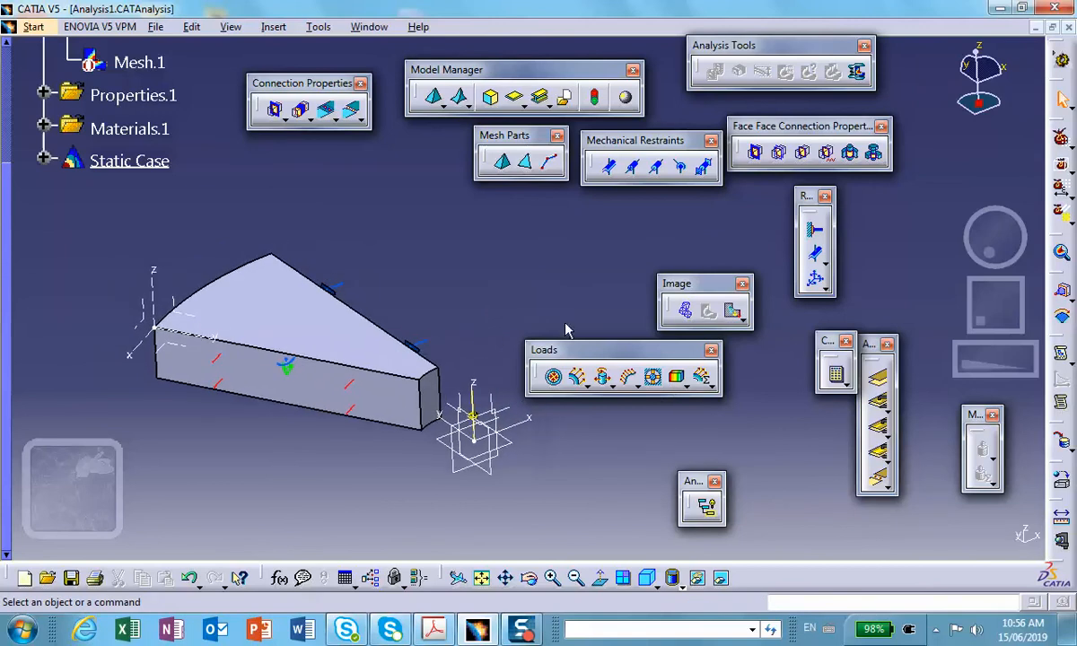
pyautogui.click(689, 312)
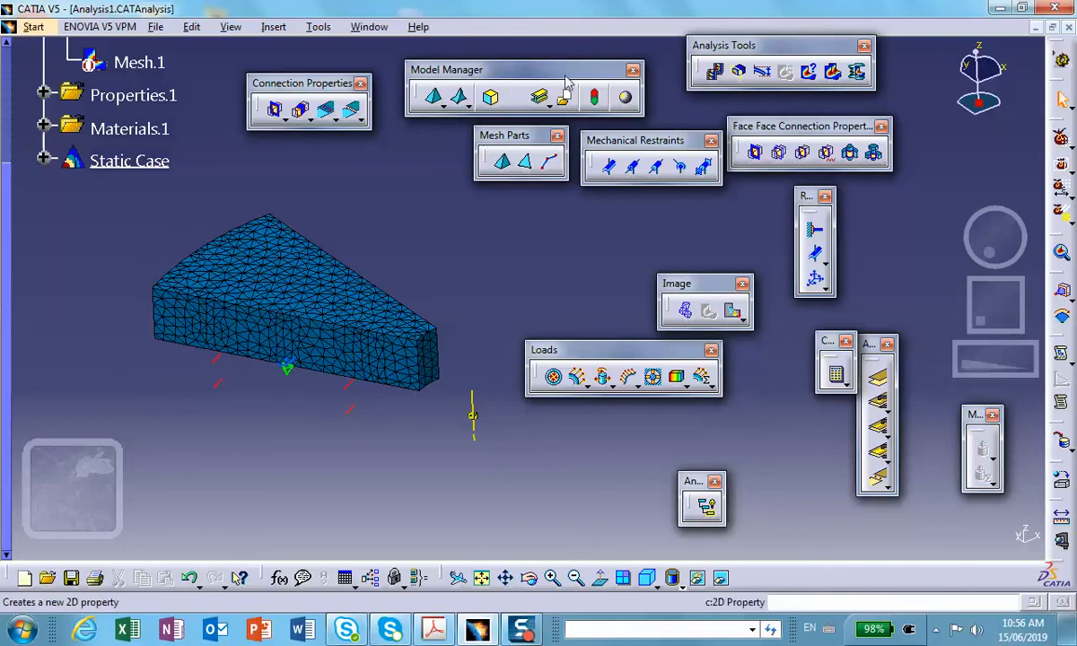
pyautogui.click(714, 72)
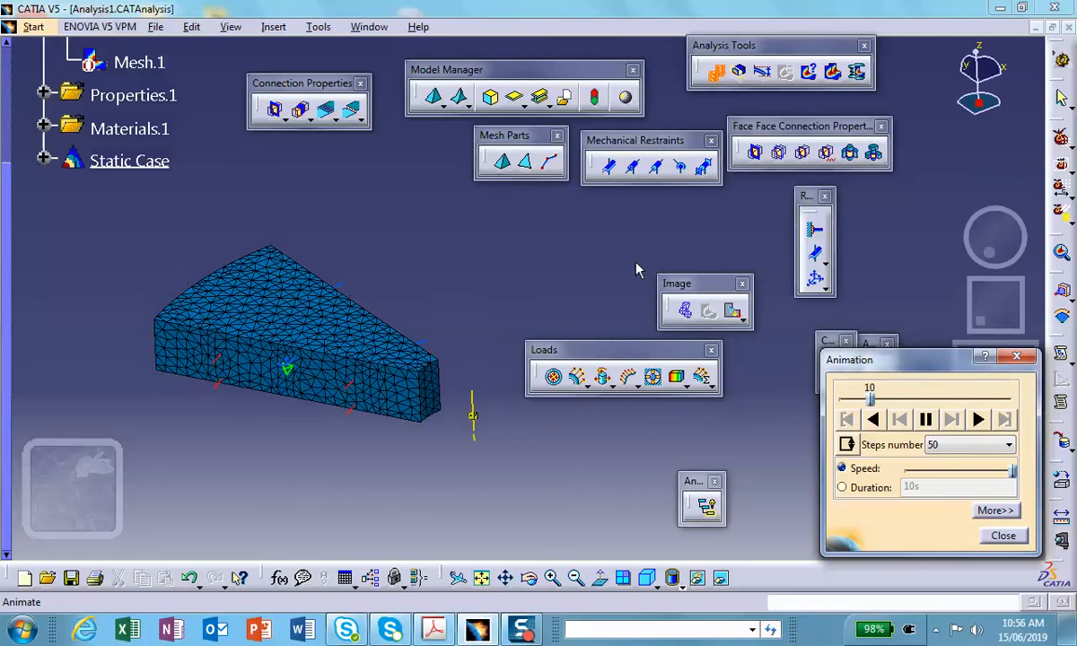
pyautogui.click(926, 420)
pyautogui.click(997, 537)
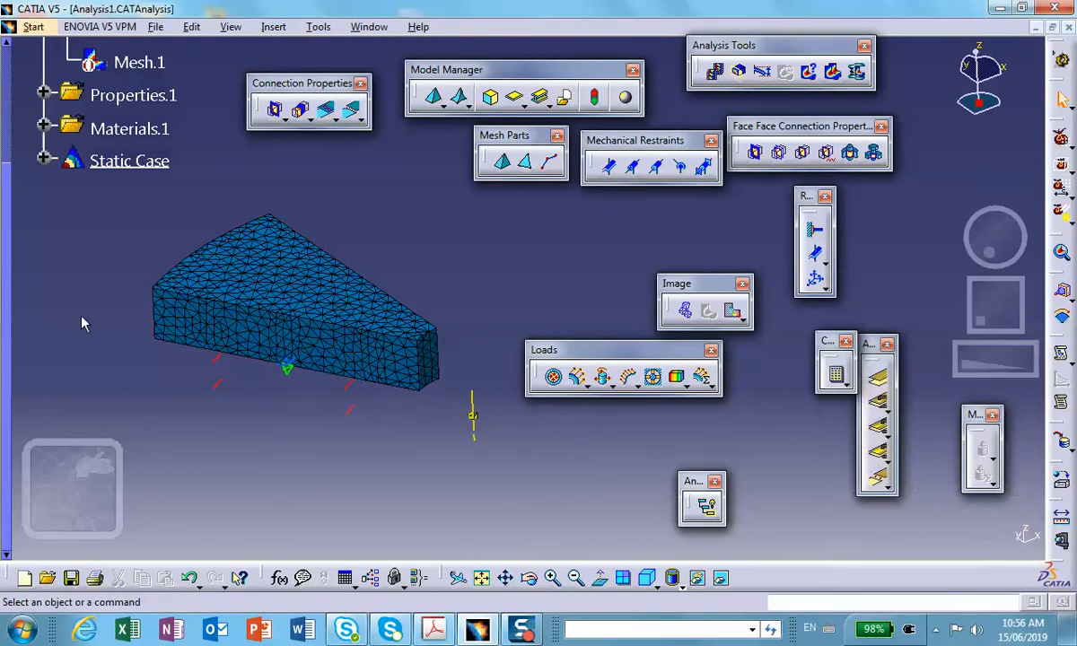
# Deactivate the deformed mesh image under the static case solution and move the Loads toolbar clear of the model.
pyautogui.click(43, 160)
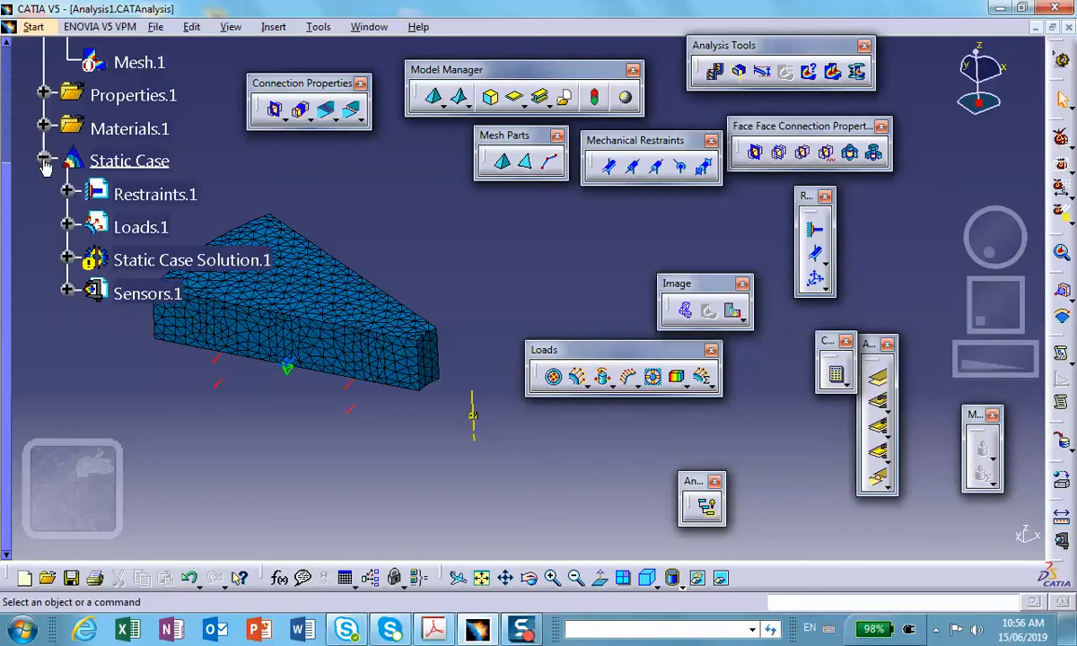
pyautogui.click(68, 258)
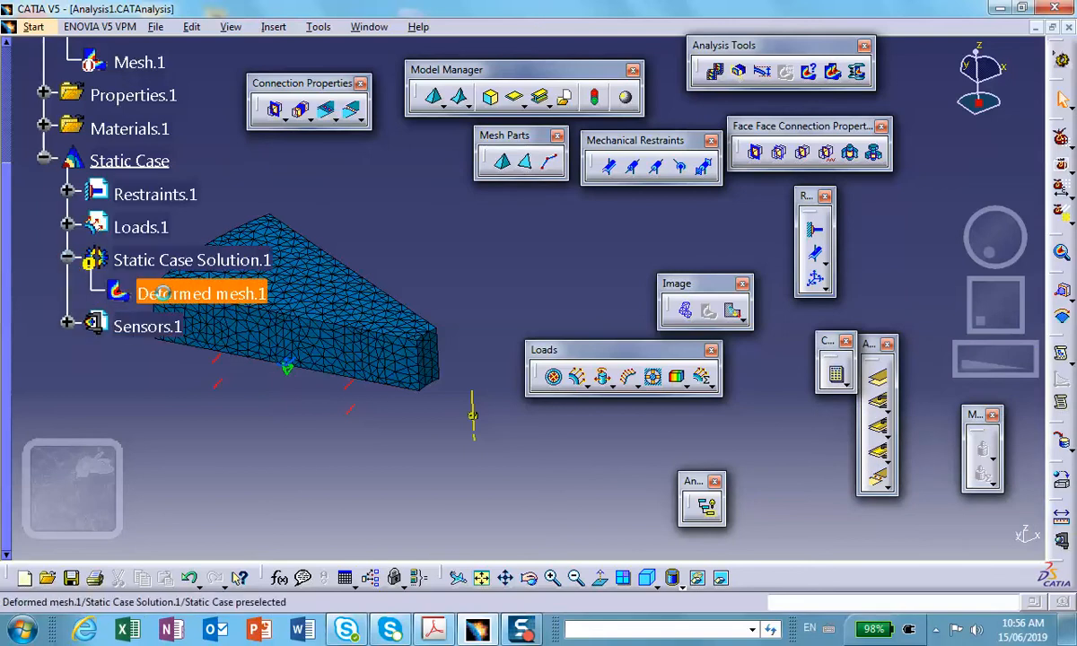
pyautogui.rightClick(162, 293)
pyautogui.click(213, 538)
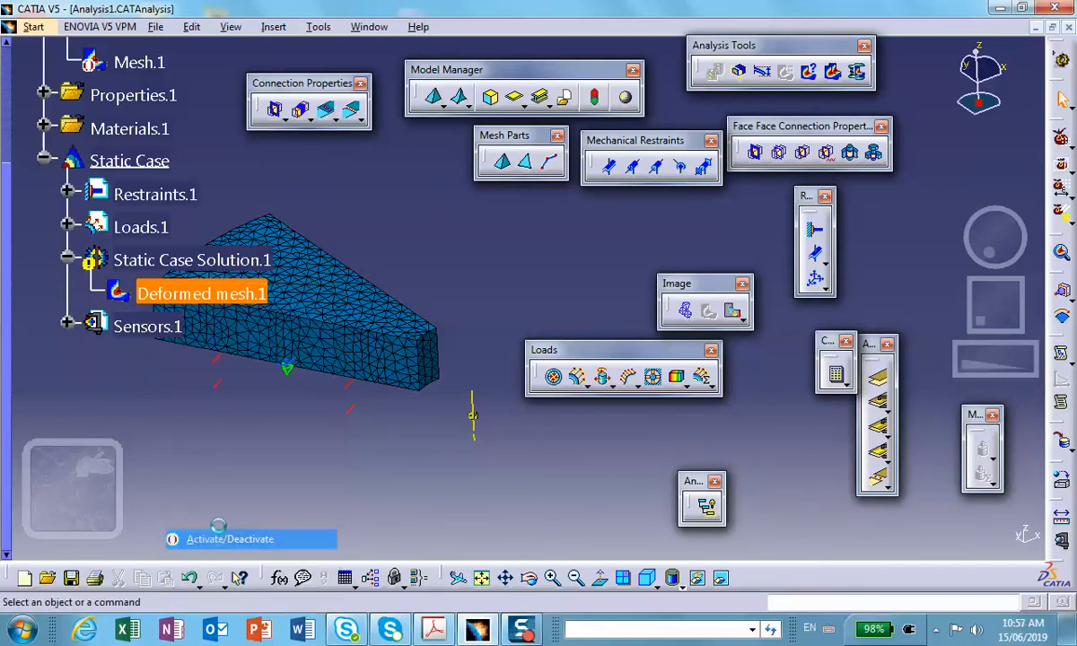
pyautogui.moveTo(366, 567); pyautogui.dragTo(476, 458, button='middle')
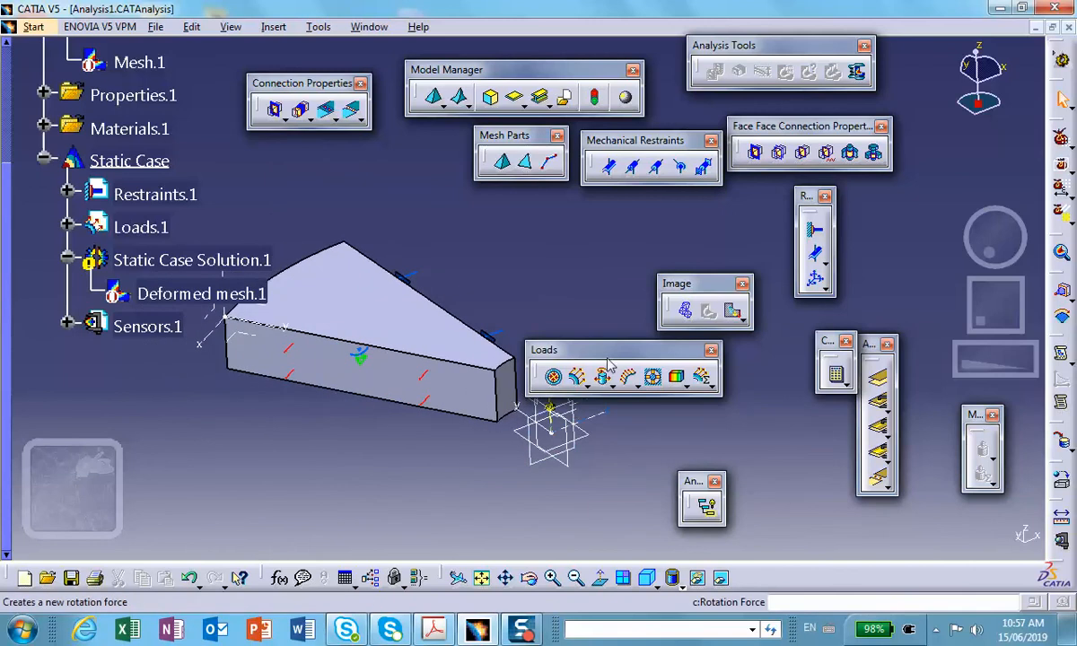
pyautogui.moveTo(571, 349); pyautogui.dragTo(672, 368)
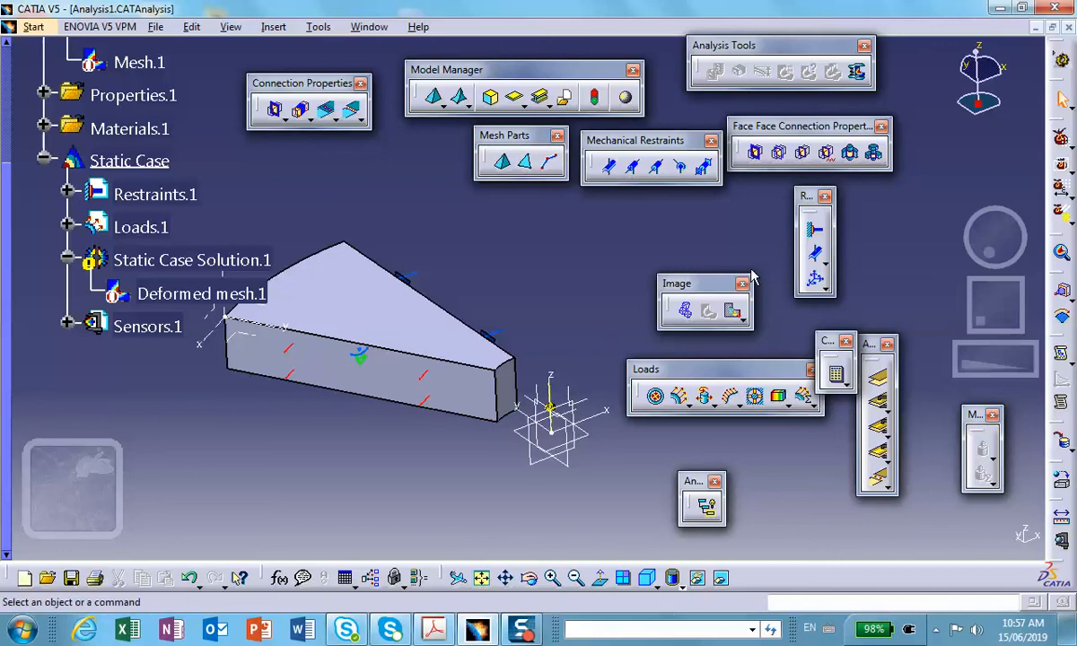
# Start a user-defined restraint on the lower corner vertex of the sector's narrow end, restraining only Translation 3.
pyautogui.click(819, 283)
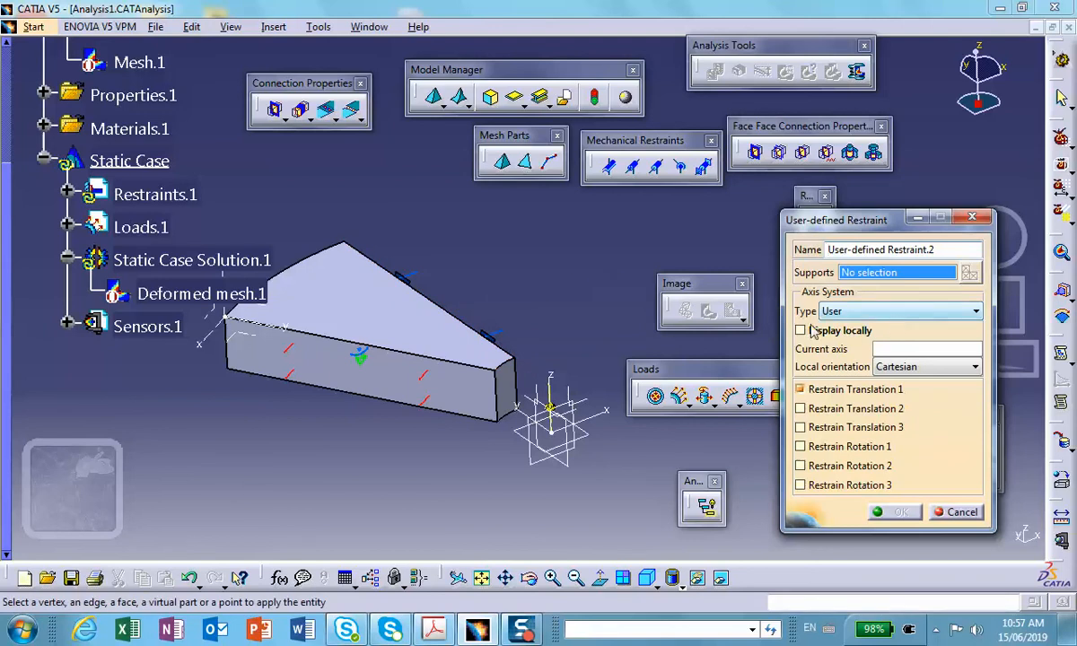
pyautogui.moveTo(600, 310); pyautogui.dragTo(526, 285, button='middle')
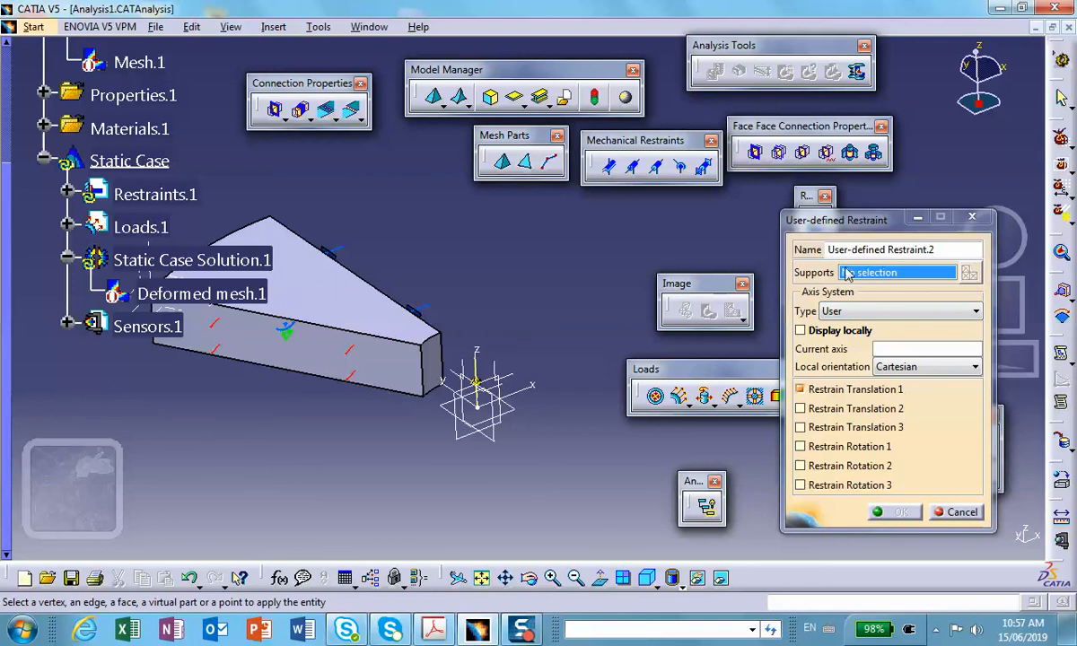
pyautogui.click(429, 400)
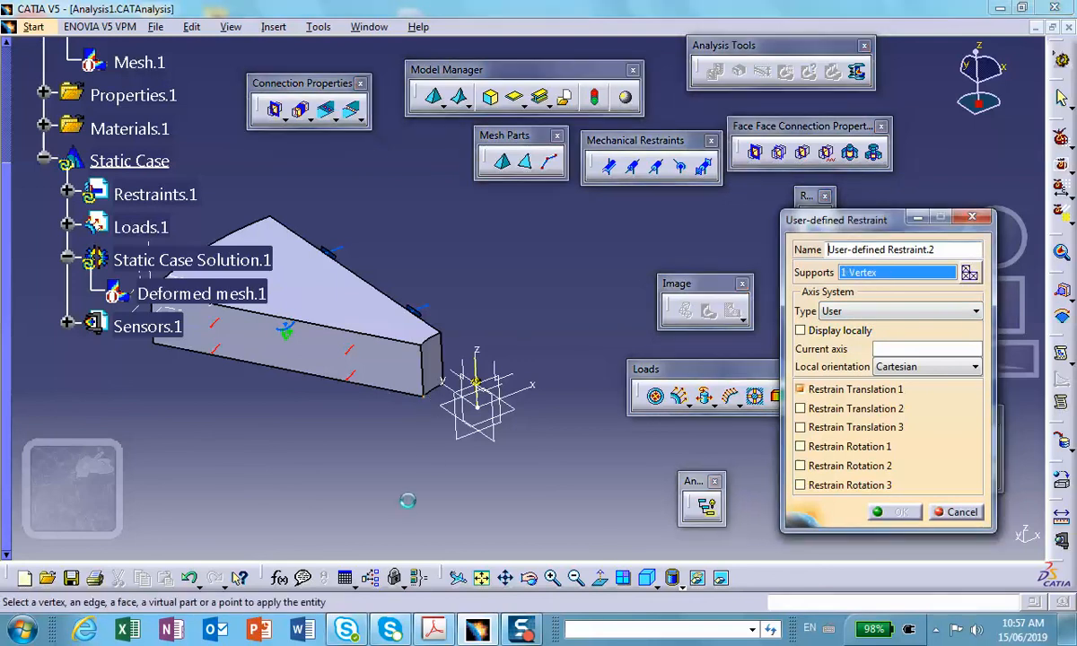
pyautogui.click(799, 390)
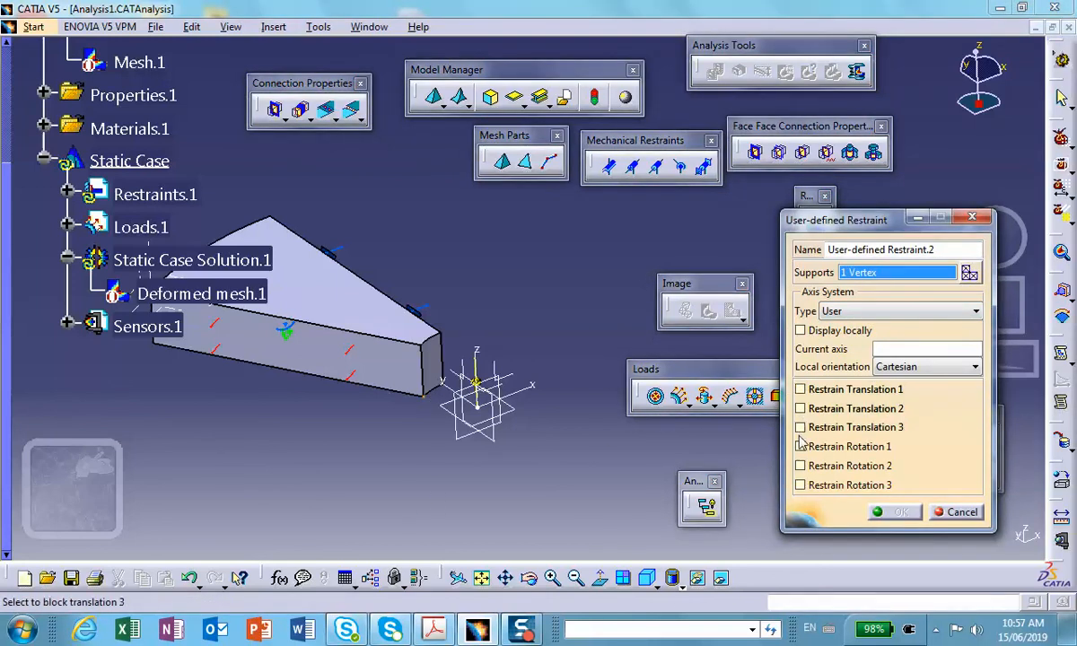
pyautogui.click(800, 428)
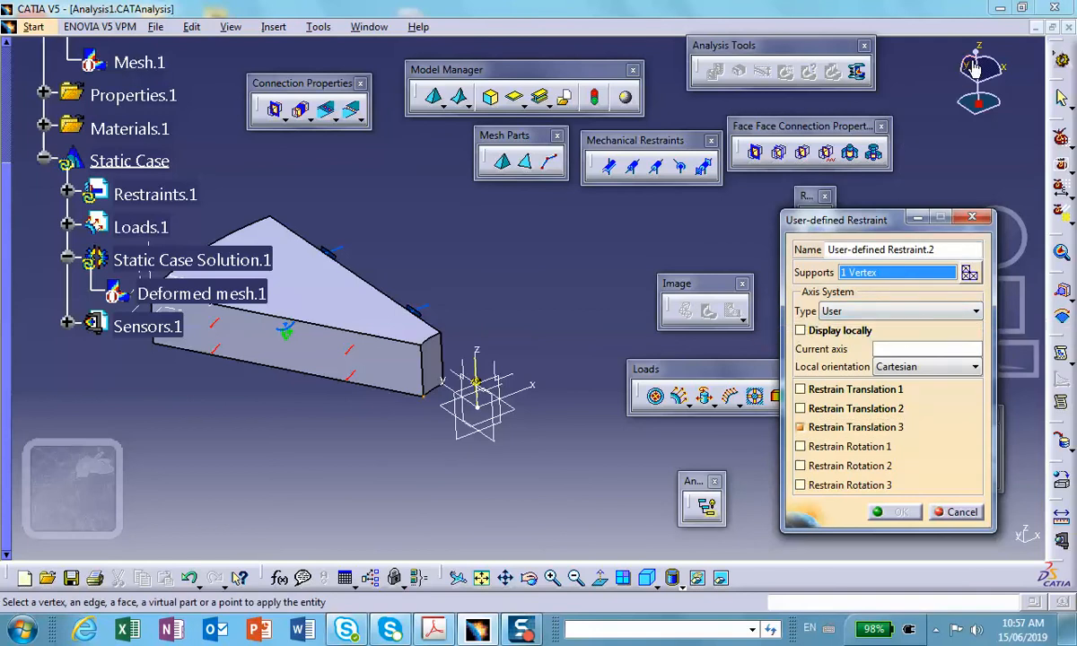
# Assign Axis System.3 as the user-defined restraint's current axis and apply the restraint.
pyautogui.click(884, 355)
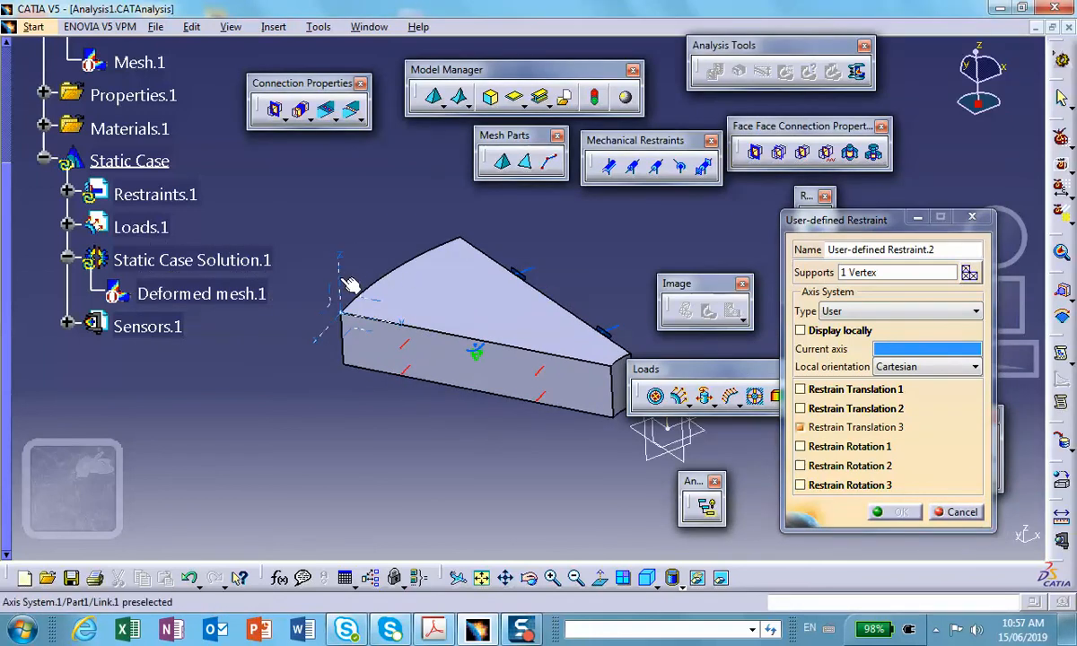
pyautogui.moveTo(377, 401); pyautogui.dragTo(262, 373, button='middle')
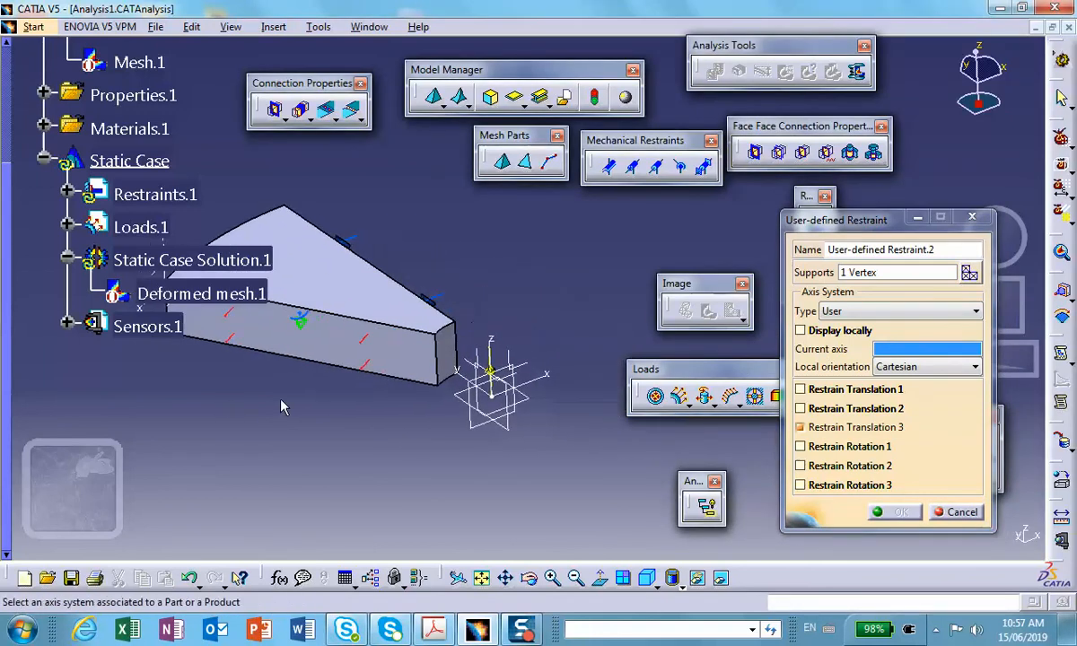
pyautogui.click(497, 345)
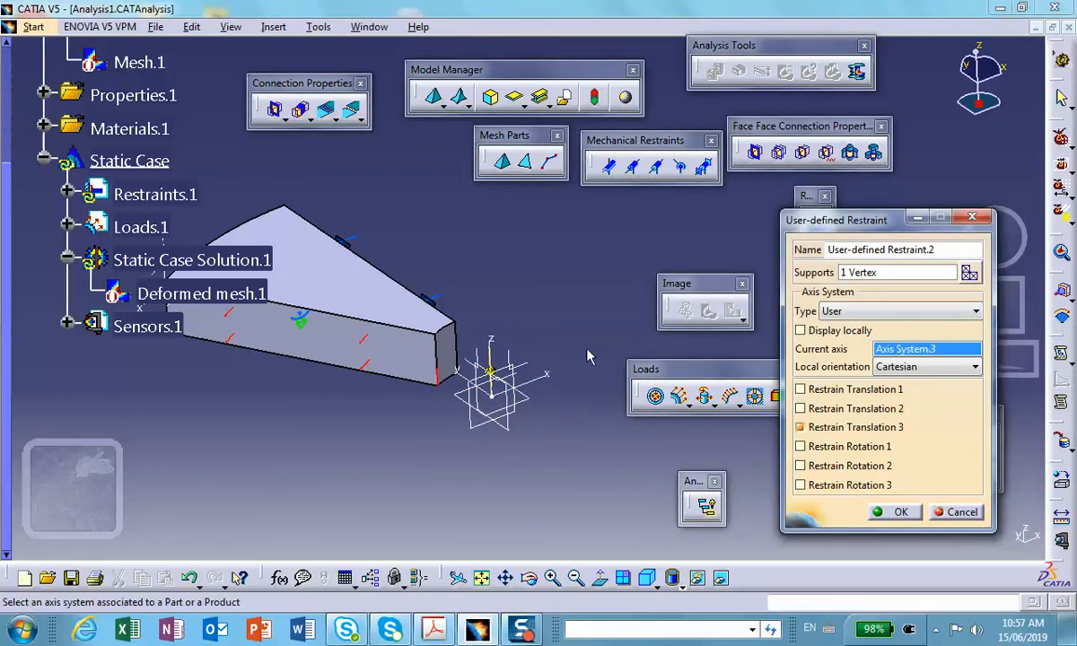
pyautogui.moveTo(435, 393); pyautogui.dragTo(492, 225, button='middle')
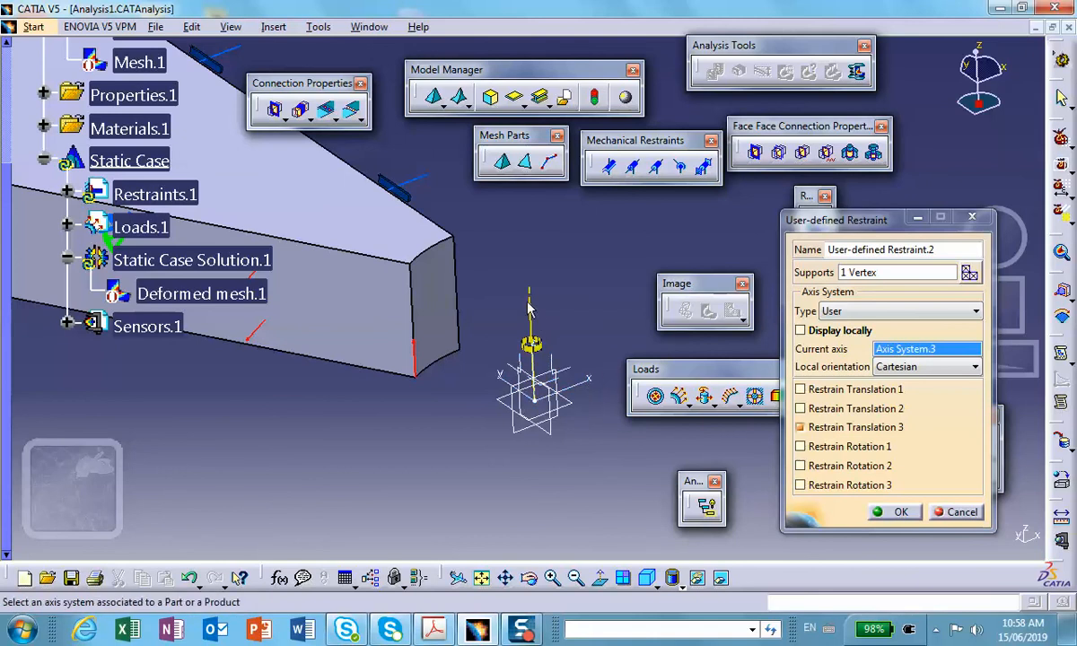
pyautogui.click(893, 512)
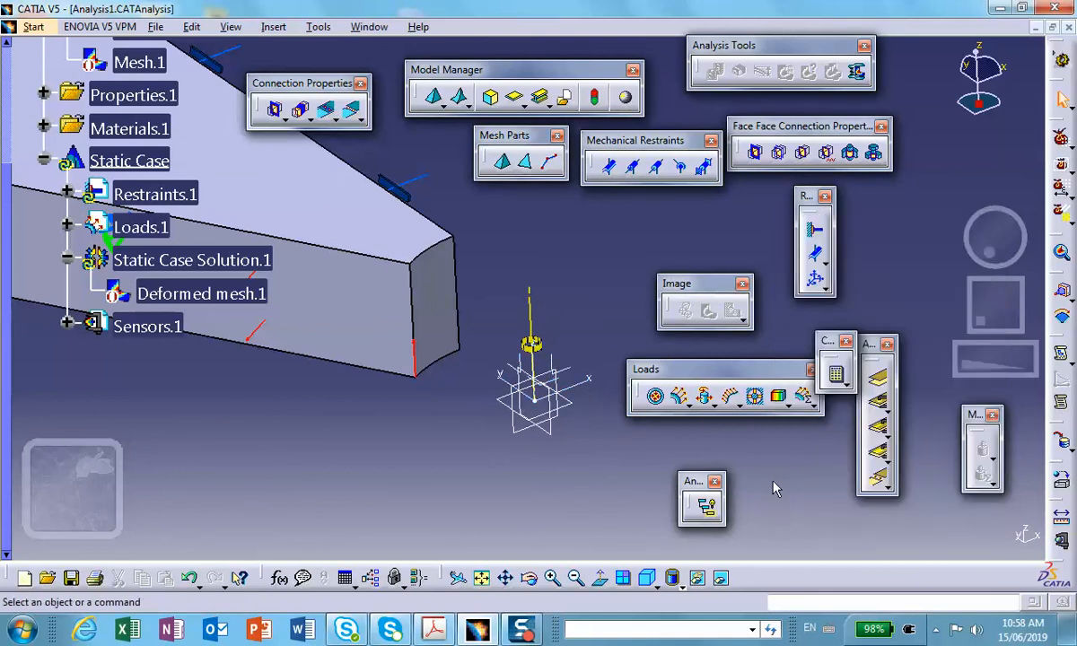
# Compute all of the static case with the added vertex restraint, accepting the resources estimate.
pyautogui.moveTo(536, 405); pyautogui.dragTo(531, 492, button='middle')
pyautogui.moveTo(496, 368); pyautogui.dragTo(555, 521, button='middle')
pyautogui.click(837, 372)
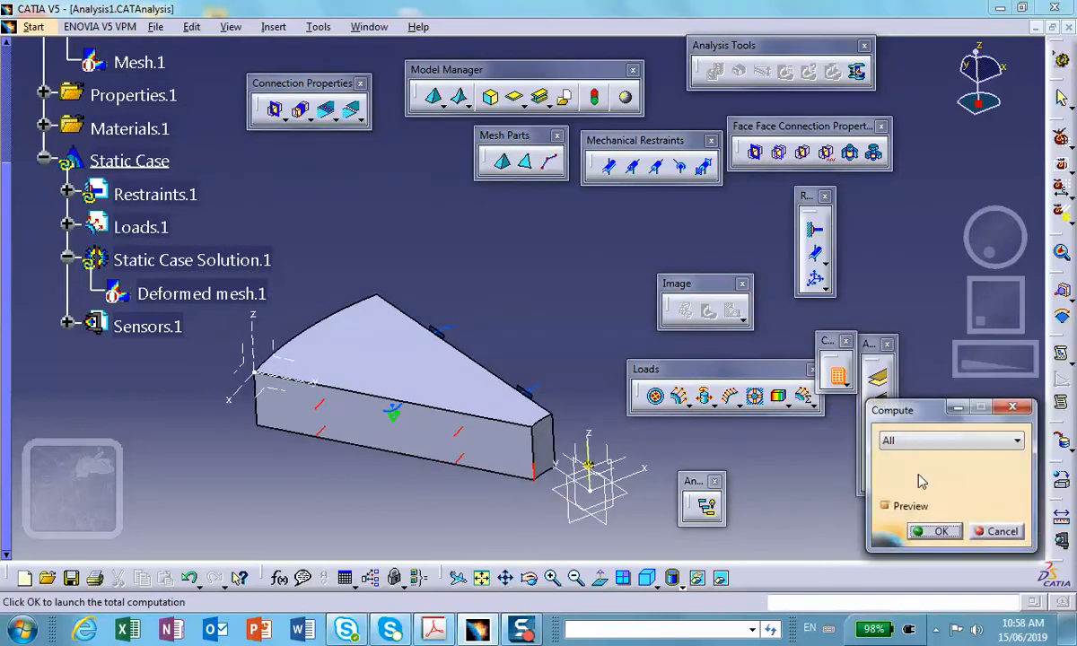
pyautogui.click(930, 529)
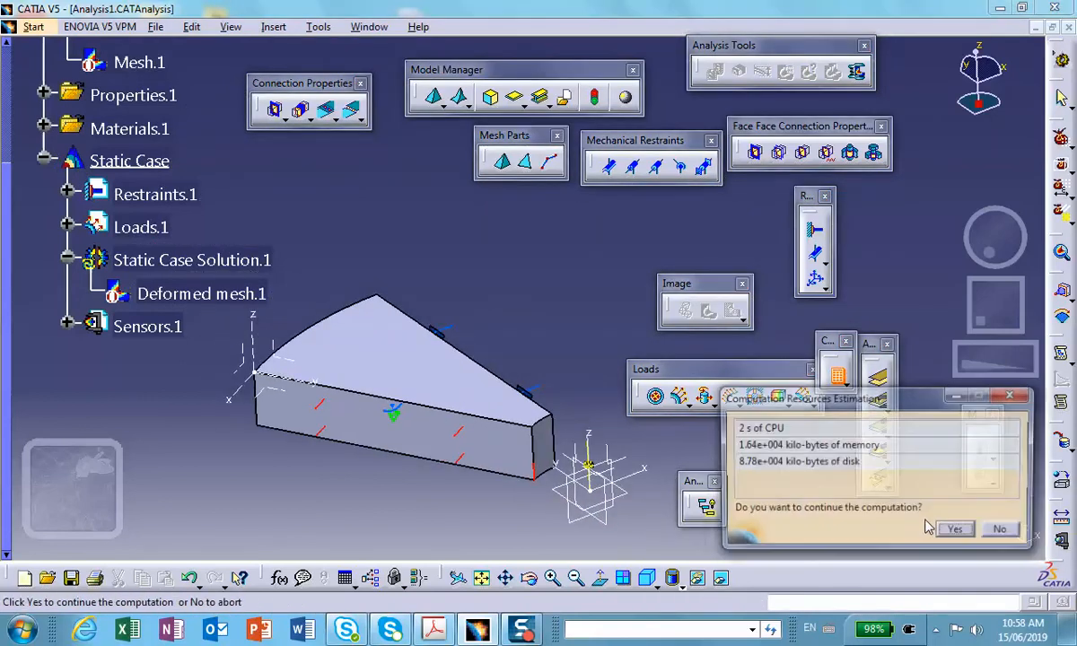
pyautogui.click(958, 532)
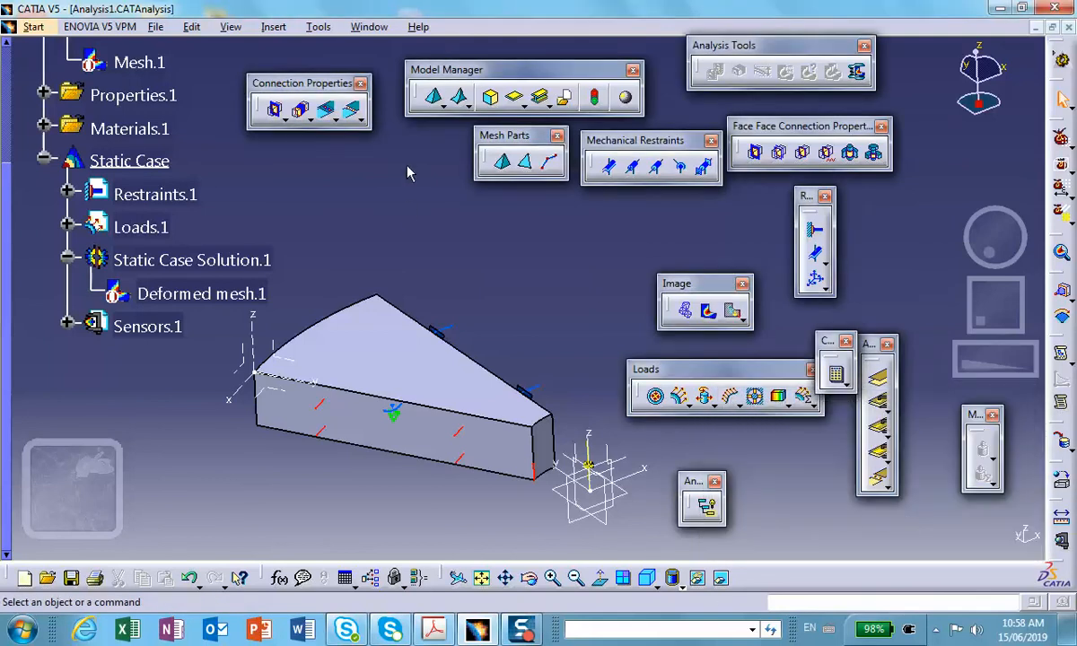
# Generate the displacement image and set its display type to Average iso with the Norm criterion.
pyautogui.click(730, 311)
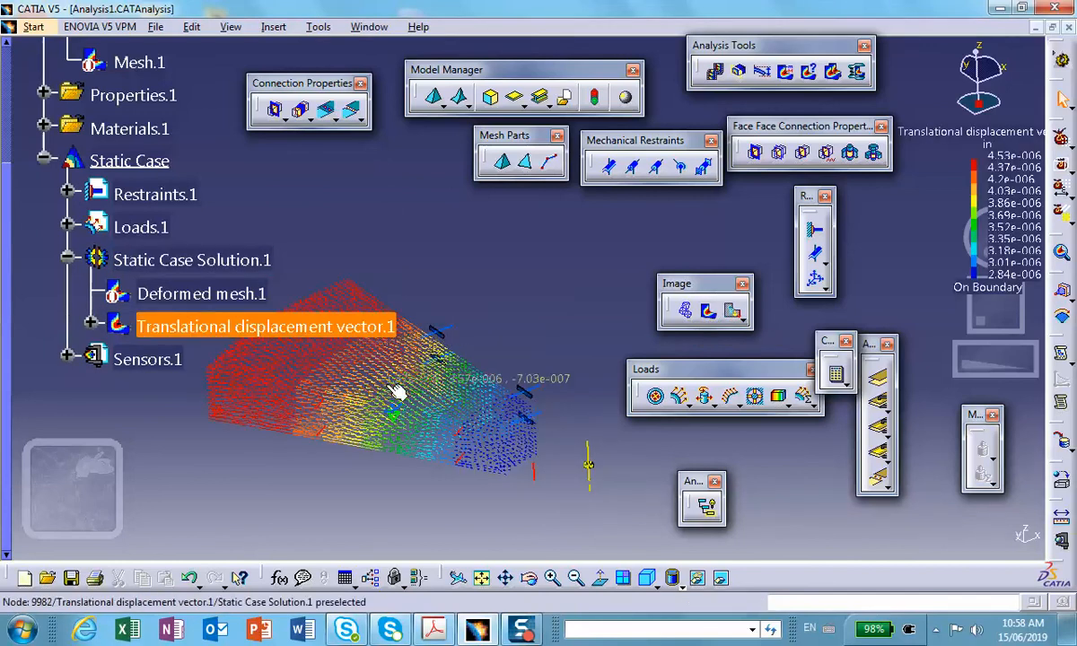
pyautogui.doubleClick(396, 392)
pyautogui.click(796, 325)
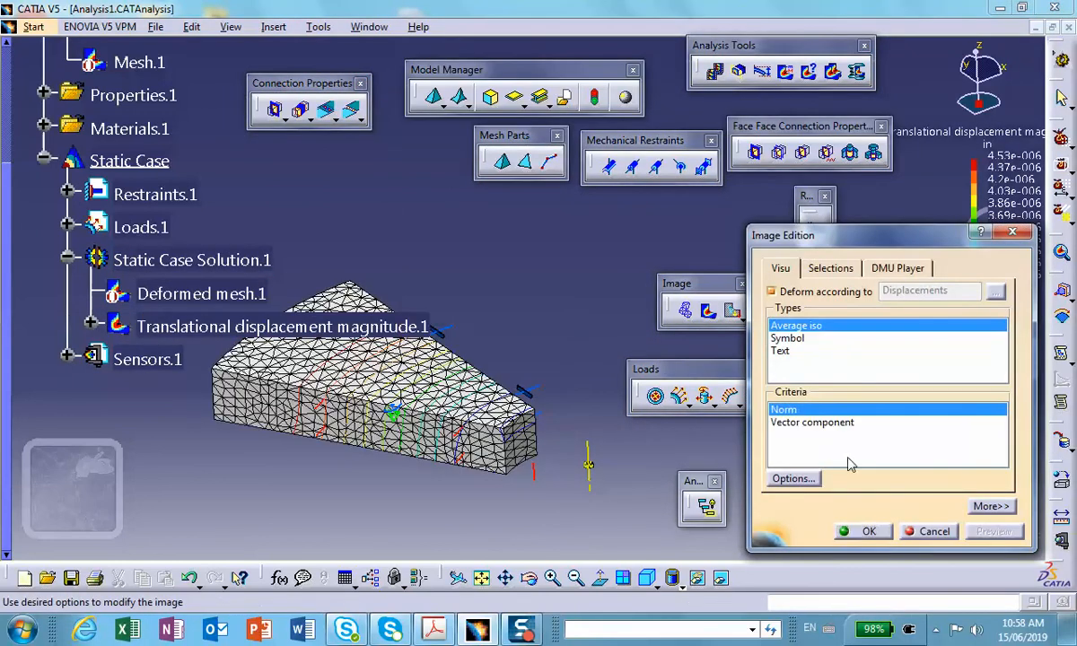
pyautogui.click(869, 531)
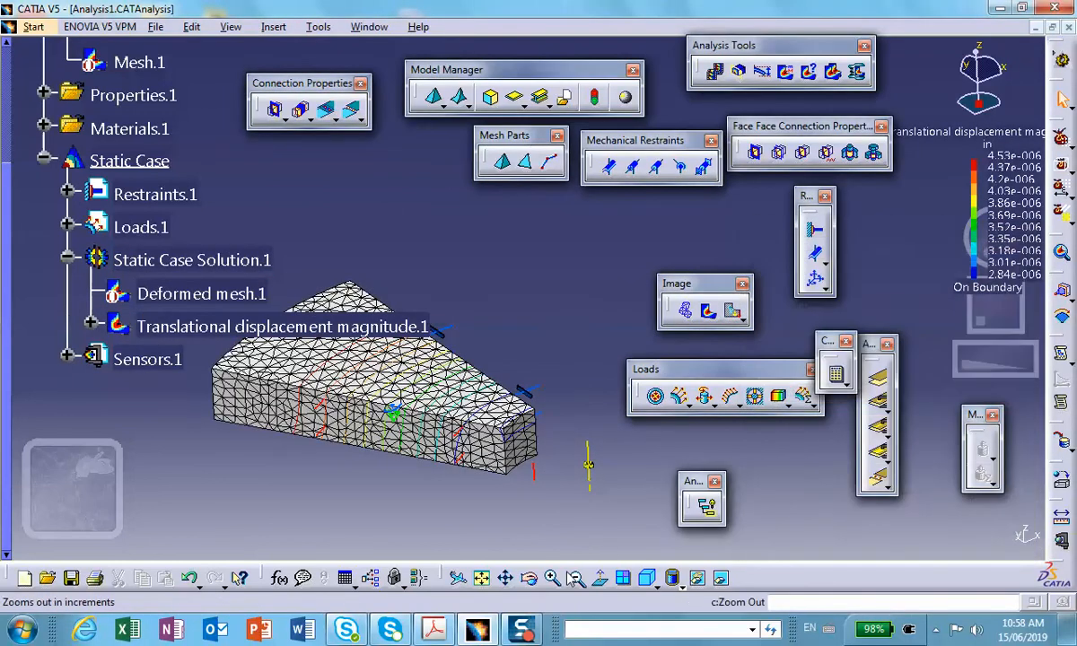
# Switch the model's display to the material shading view mode to show the displacement colours.
pyautogui.click(674, 579)
pyautogui.click(701, 536)
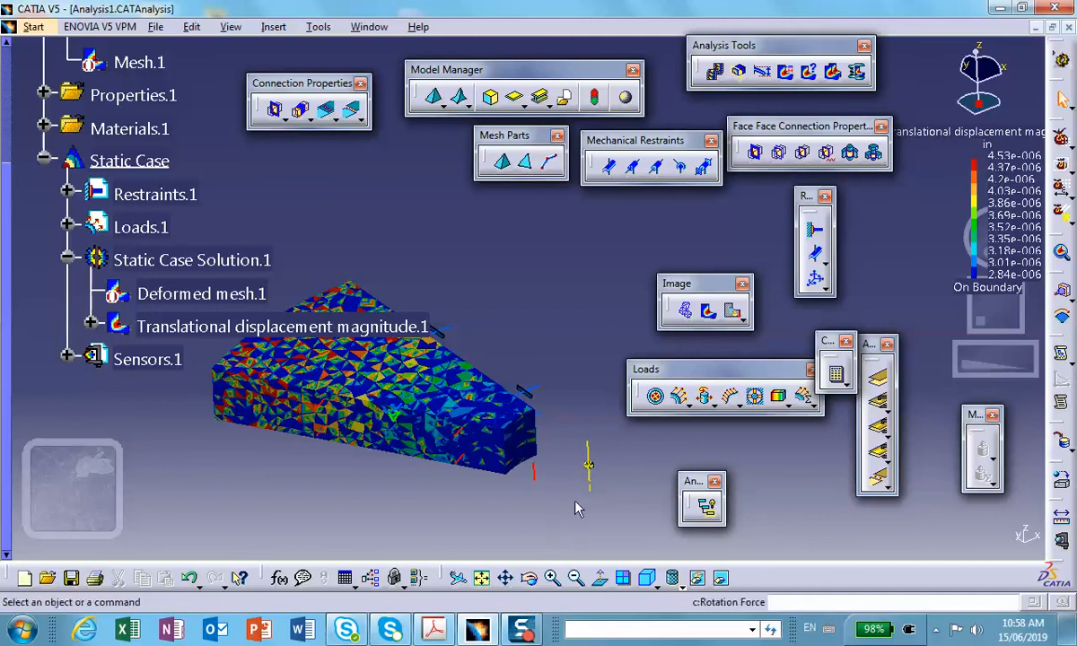
pyautogui.doubleClick(196, 327)
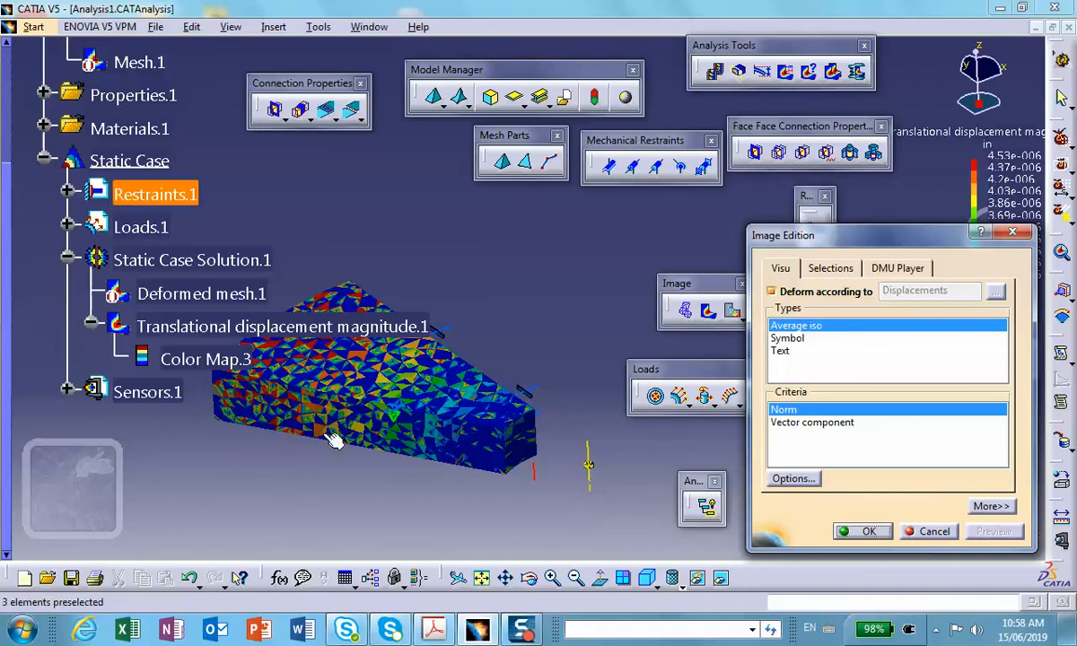
pyautogui.moveTo(333, 437); pyautogui.dragTo(415, 499, button='middle')
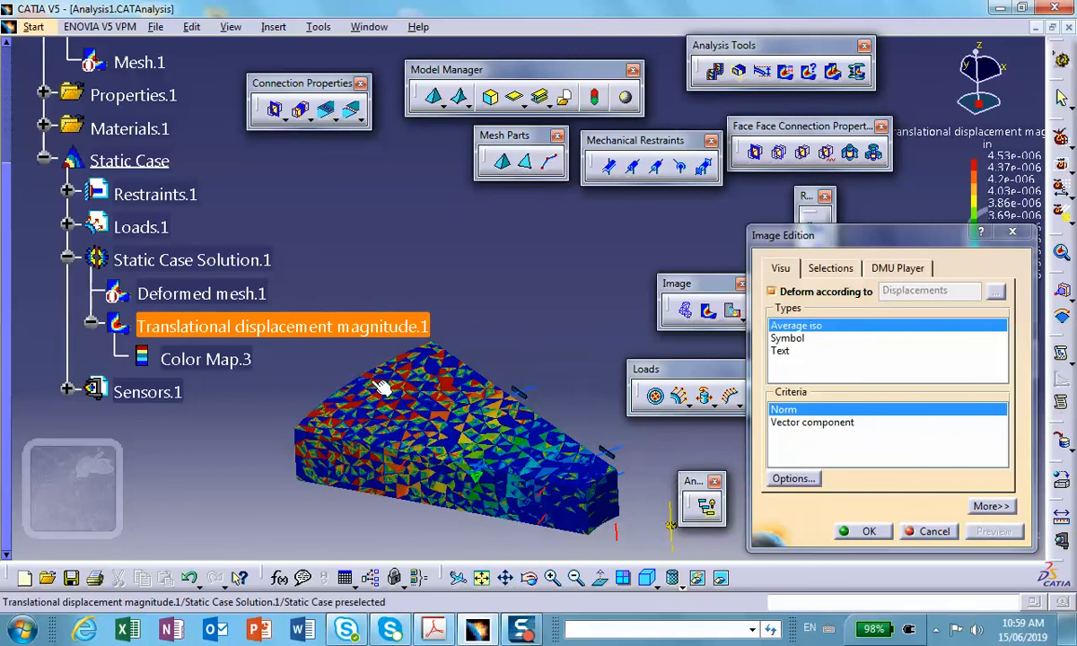
pyautogui.click(934, 531)
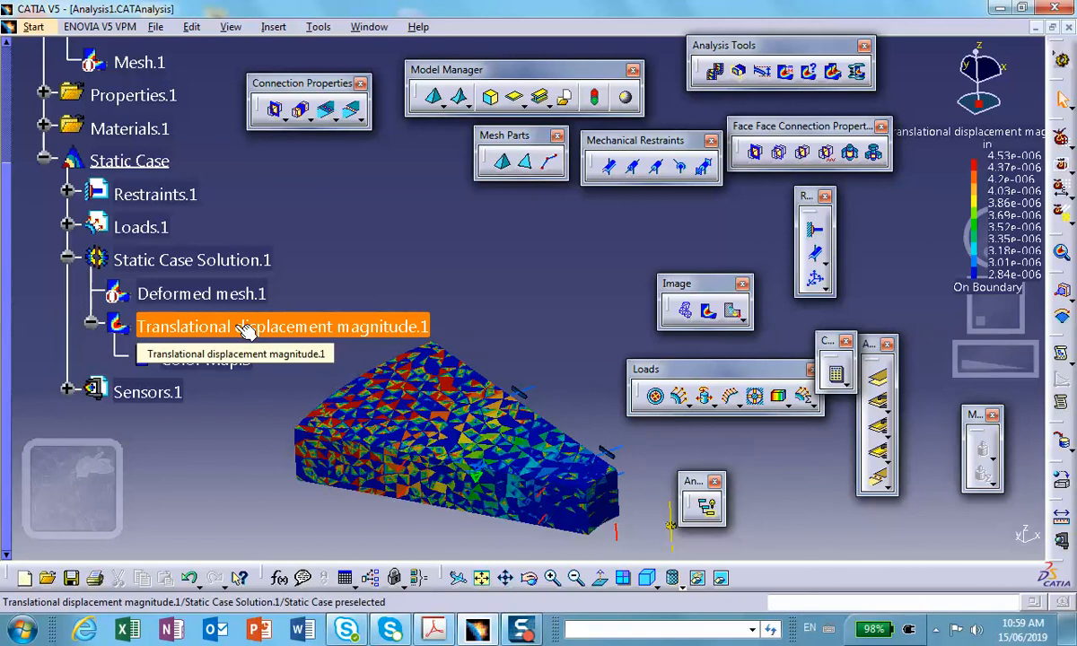
# Edit the OCTREE tetrahedron mesh's global parameters and apply them to the sector.
pyautogui.scroll(2, 303, 219)
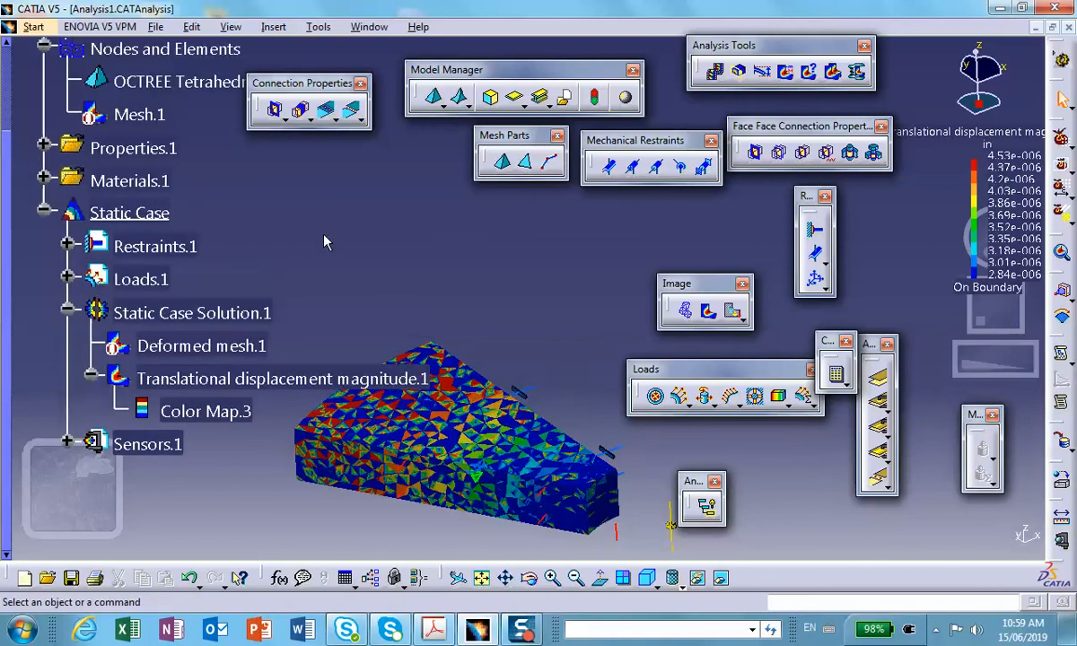
pyautogui.doubleClick(176, 84)
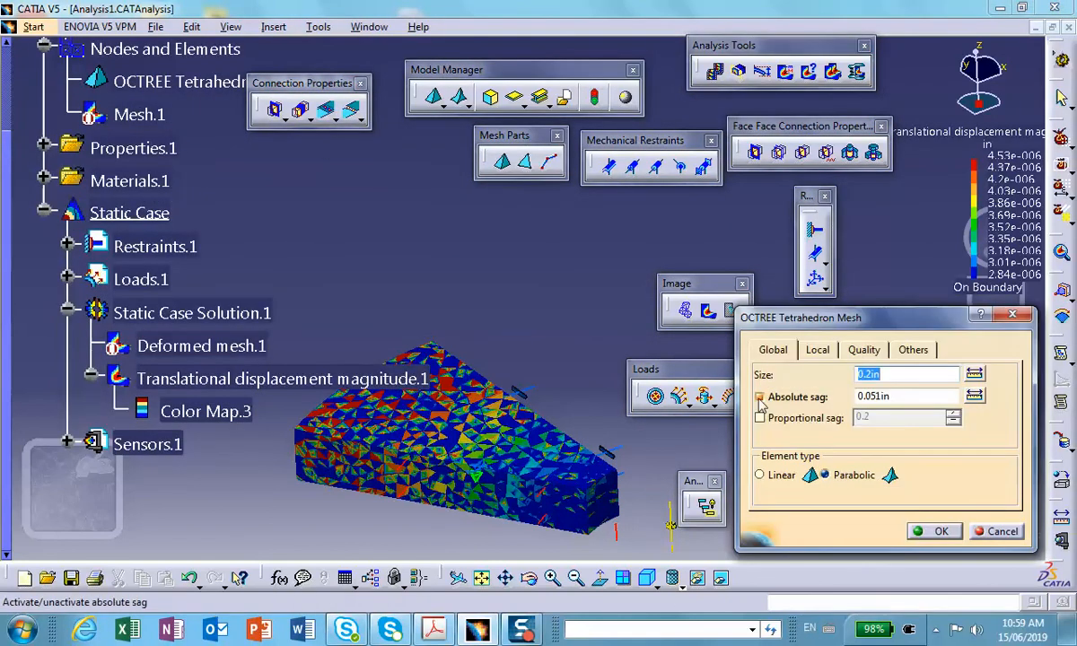
pyautogui.click(933, 530)
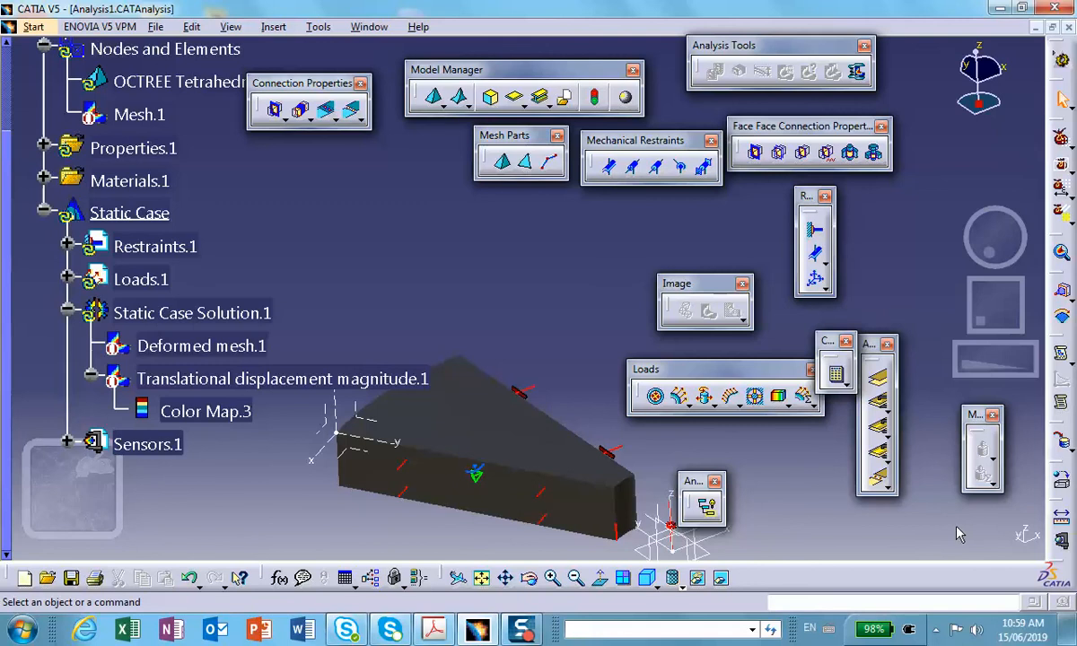
# Move the Loads toolbar clear of the sector and recompute the static case, accepting the warning and the resources estimate.
pyautogui.moveTo(478, 314)
pyautogui.mouseDown(button='middle')
pyautogui.moveTo(457, 193)
pyautogui.moveTo(456, 202)
pyautogui.mouseUp(button='middle')
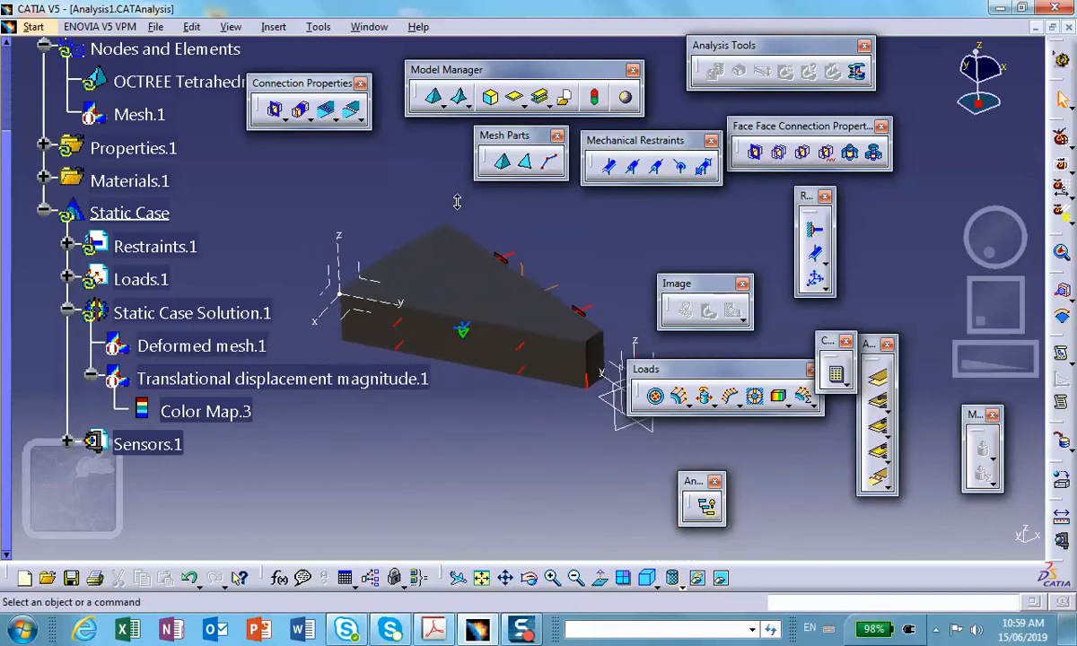
pyautogui.moveTo(682, 369); pyautogui.dragTo(709, 395)
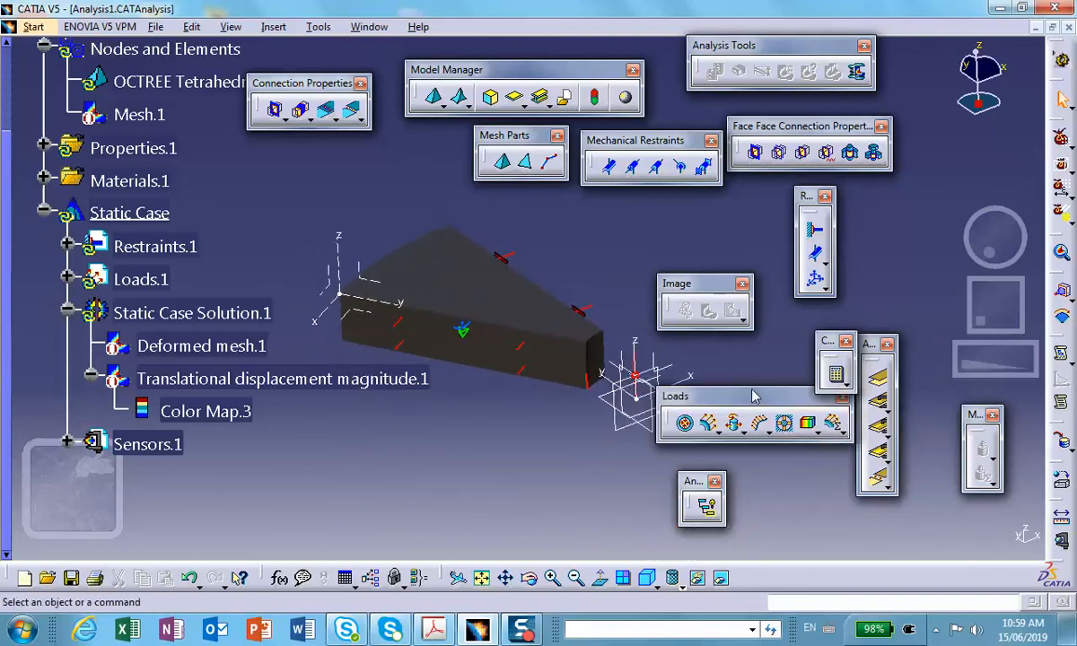
pyautogui.click(836, 375)
pyautogui.click(942, 528)
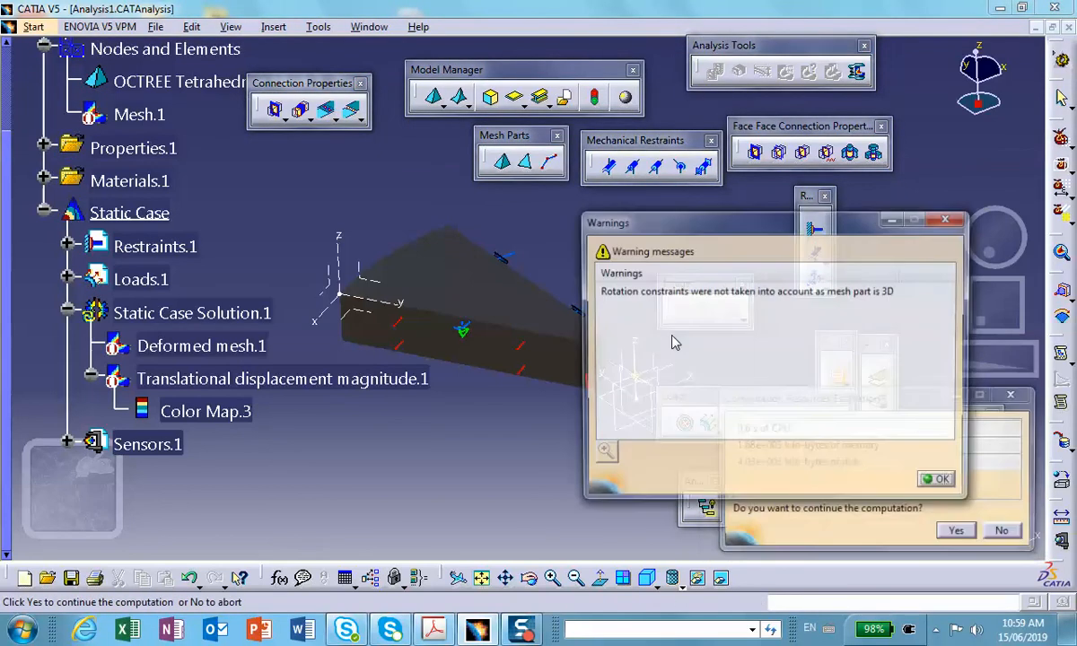
pyautogui.click(941, 484)
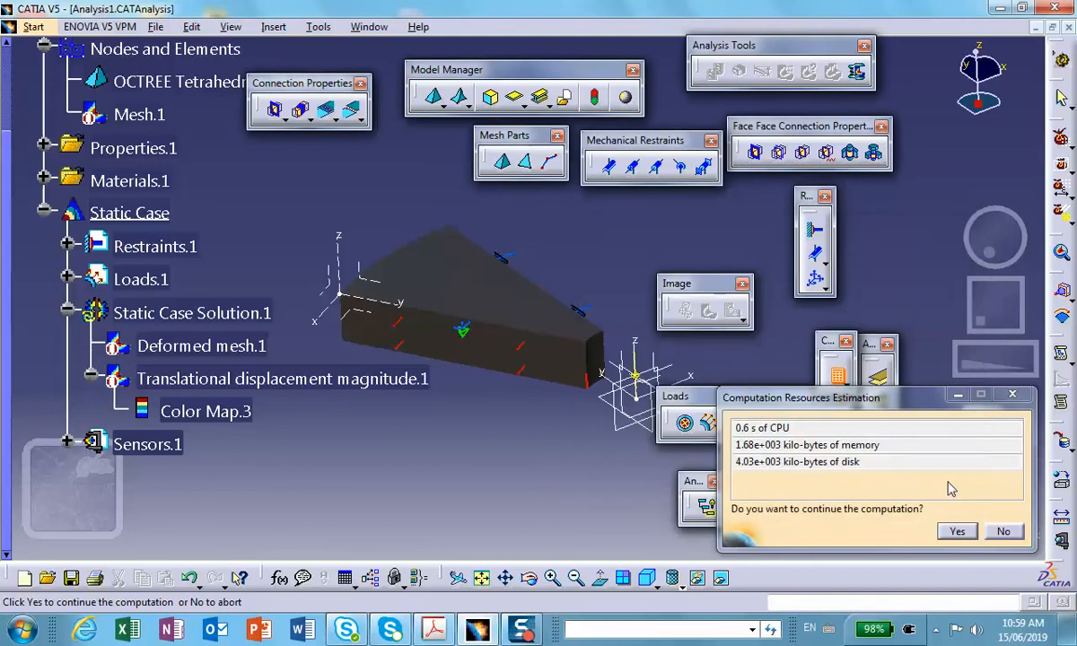
pyautogui.click(954, 533)
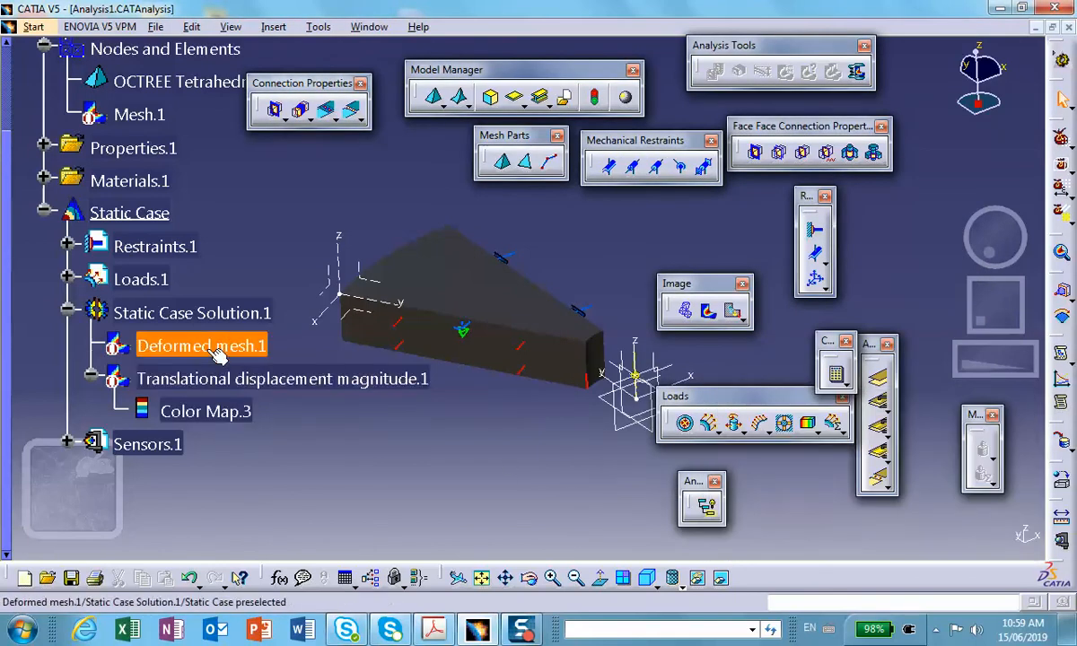
# Activate the translational displacement magnitude image and inspect it toward the sector's narrow end.
pyautogui.rightClick(217, 377)
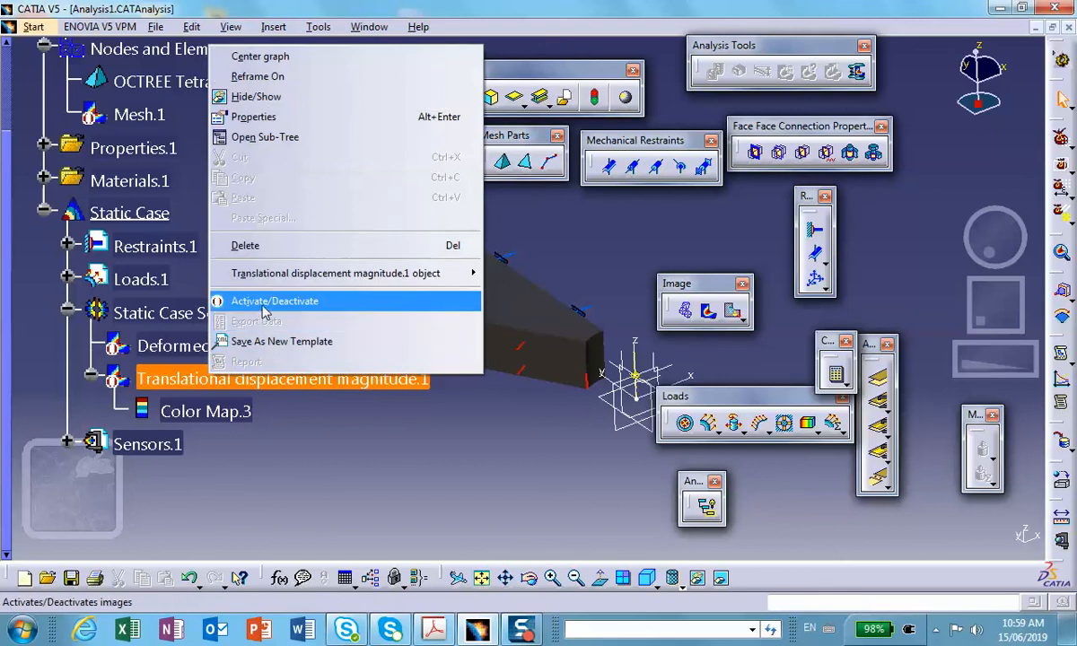
pyautogui.click(266, 301)
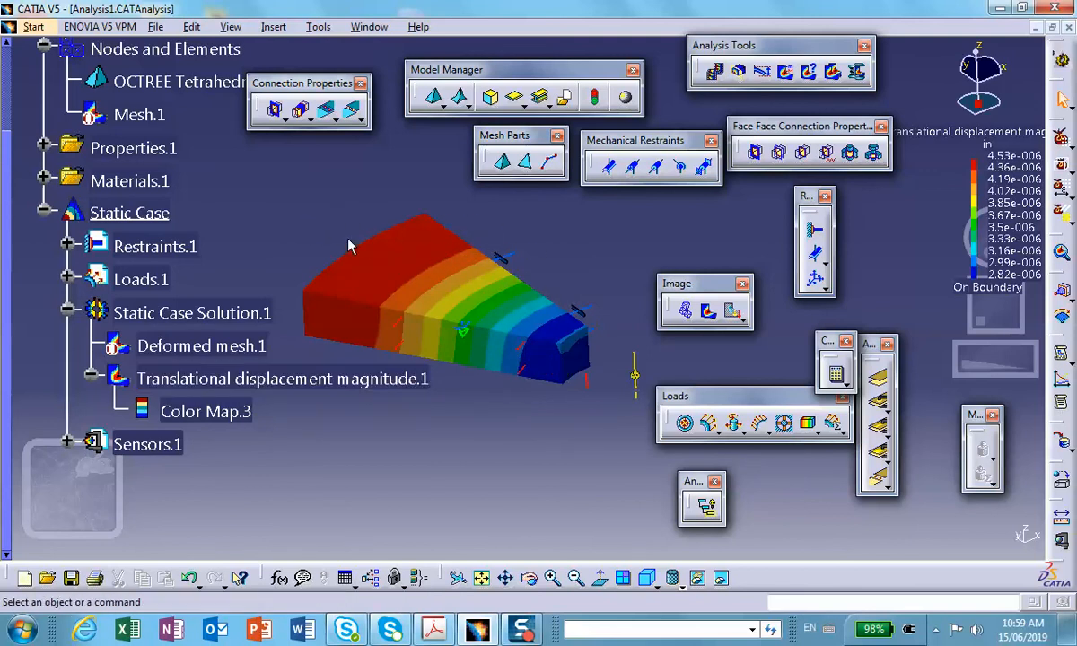
pyautogui.moveTo(579, 346)
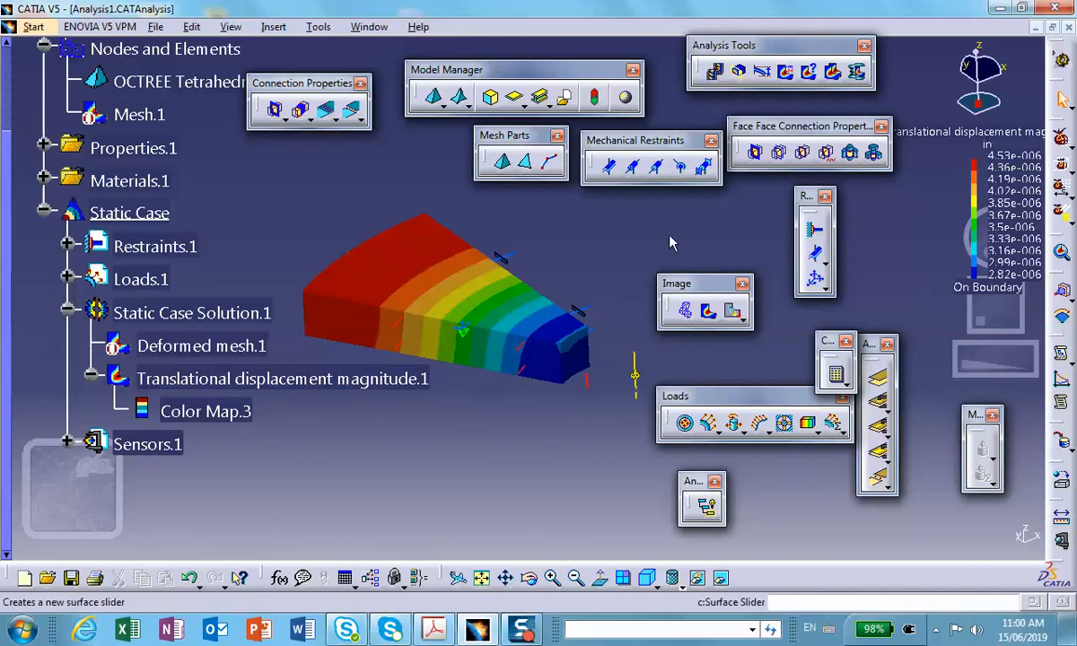
# Generate the Von Mises stress image and inspect the stress at the sector's narrow end.
pyautogui.click(708, 310)
pyautogui.moveTo(586, 336)
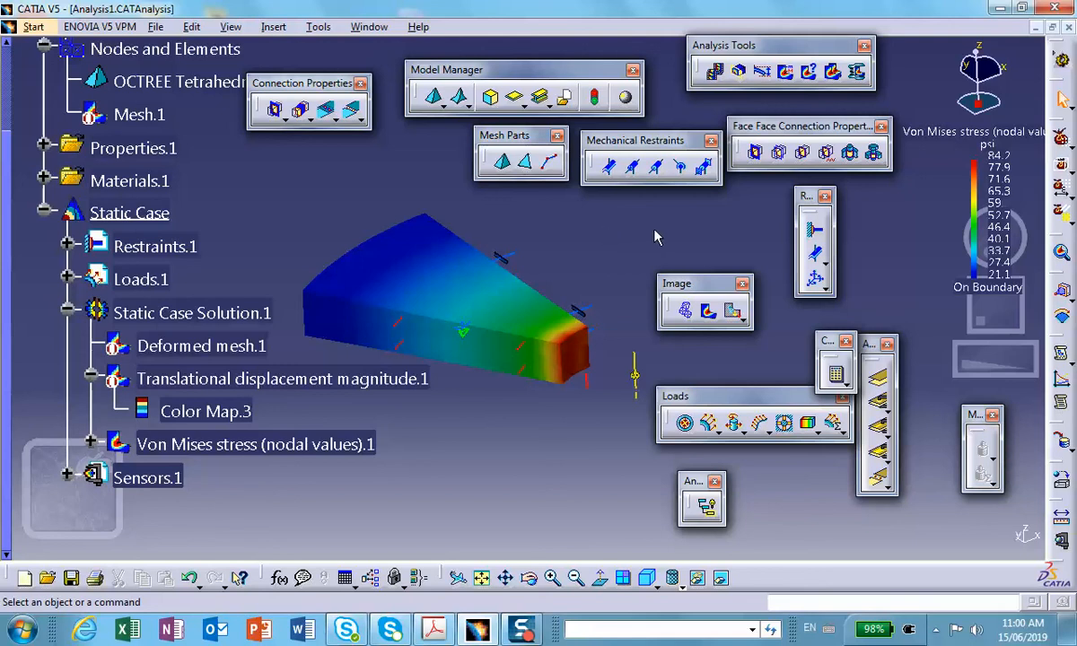
pyautogui.moveTo(630, 253); pyautogui.dragTo(589, 222, button='middle')
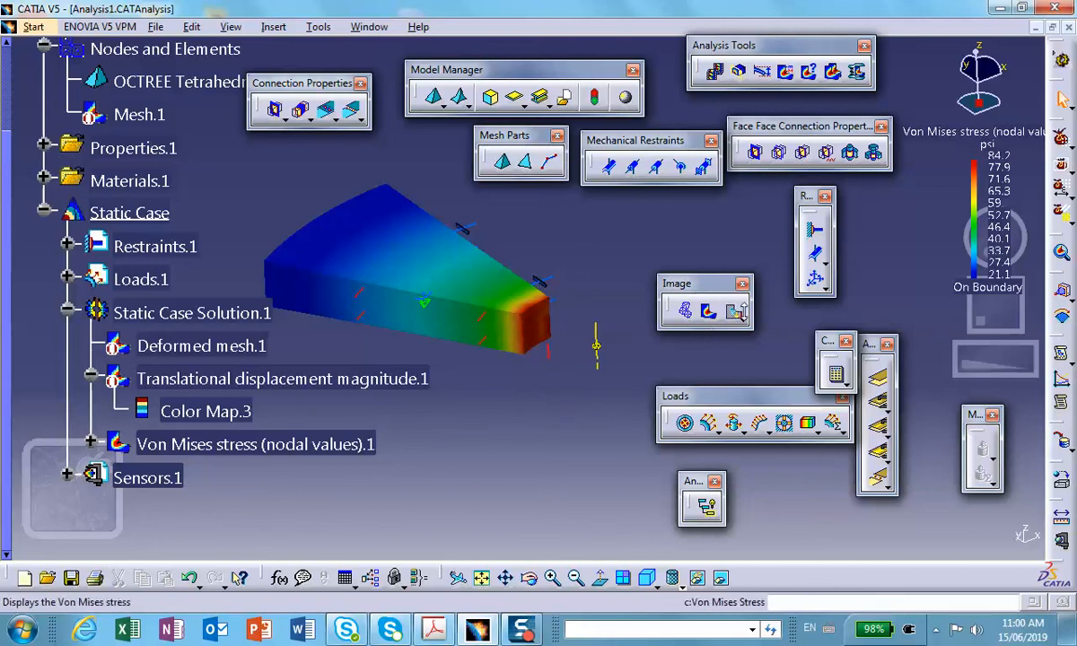
# Generate the principal stress tensor image and examine its symbols up close.
pyautogui.click(739, 317)
pyautogui.click(791, 332)
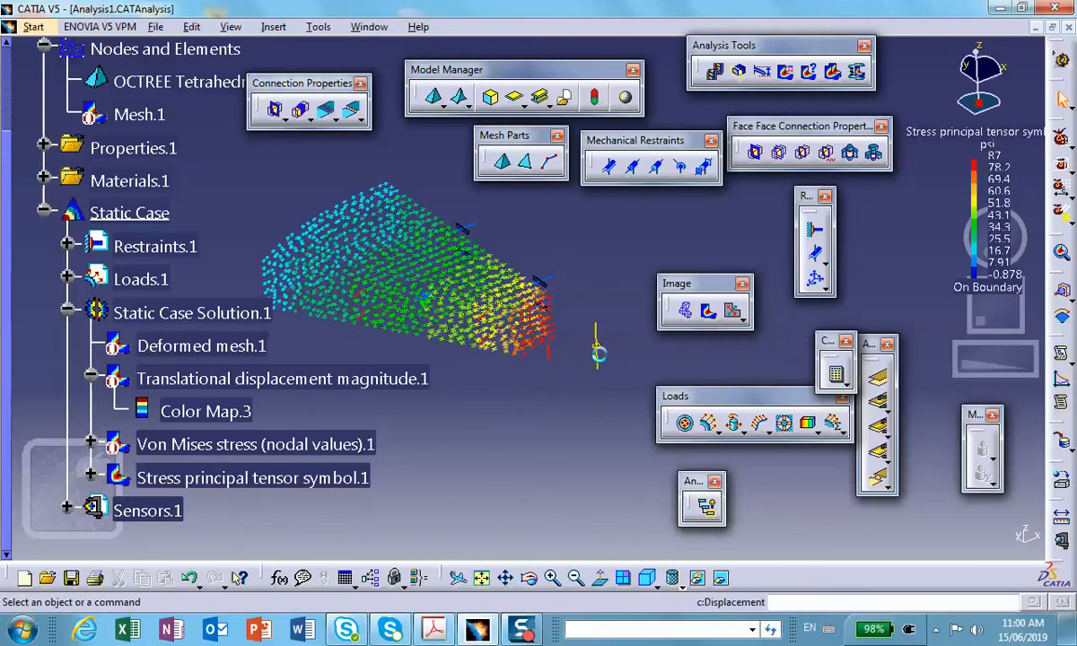
pyautogui.moveTo(484, 365); pyautogui.dragTo(492, 97, button='middle')
pyautogui.moveTo(520, 362); pyautogui.dragTo(469, 274, button='middle')
pyautogui.moveTo(500, 378); pyautogui.dragTo(465, 330, button='middle')
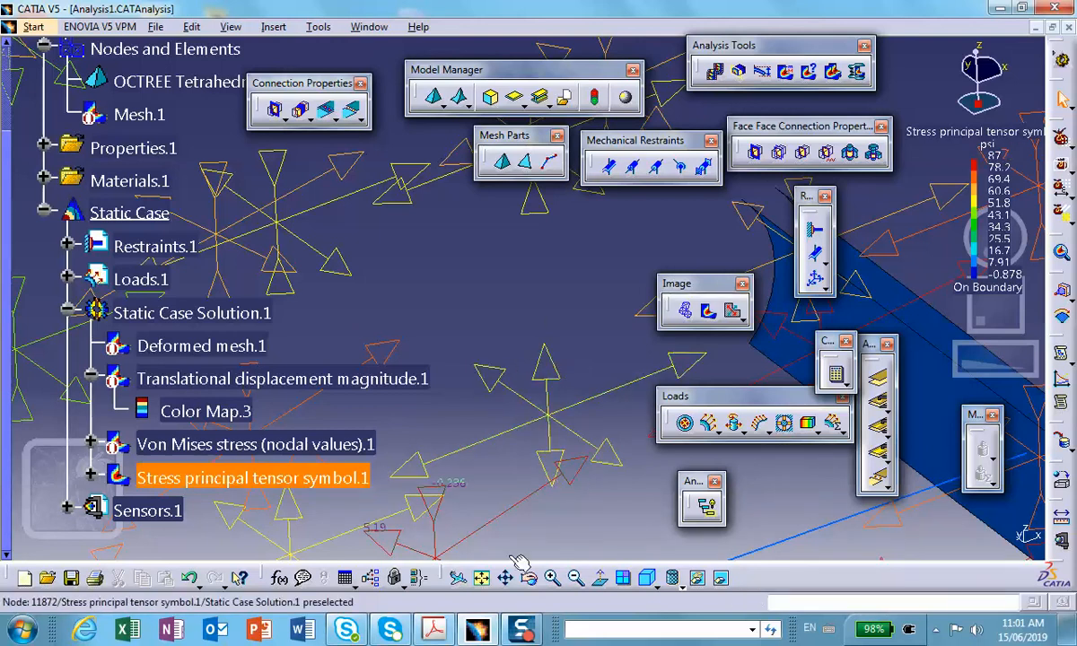
pyautogui.moveTo(513, 630)
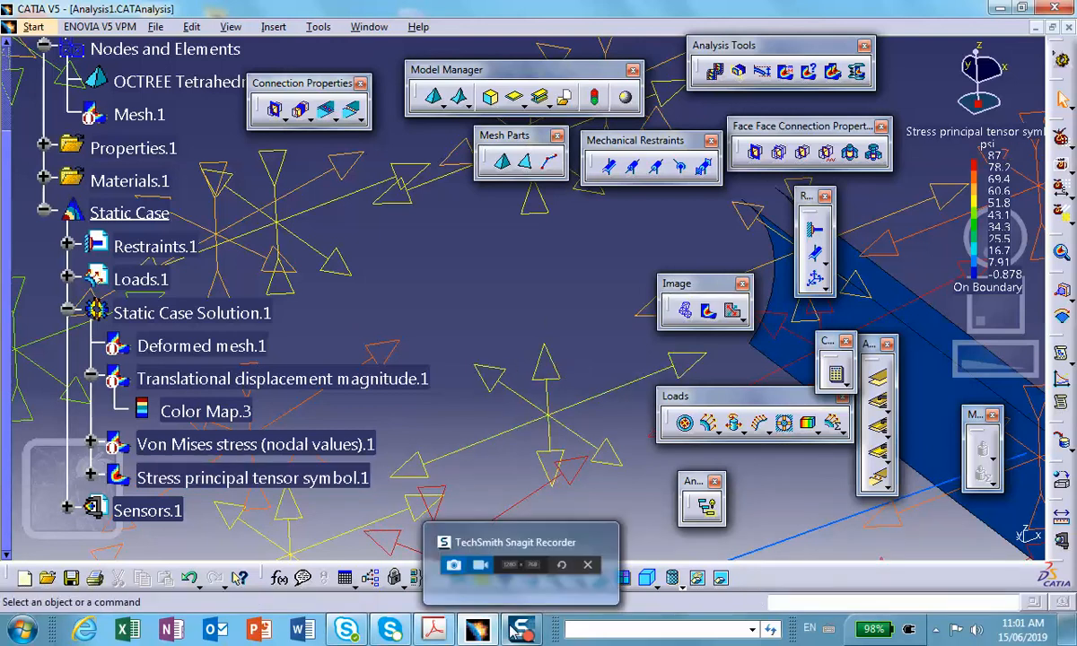